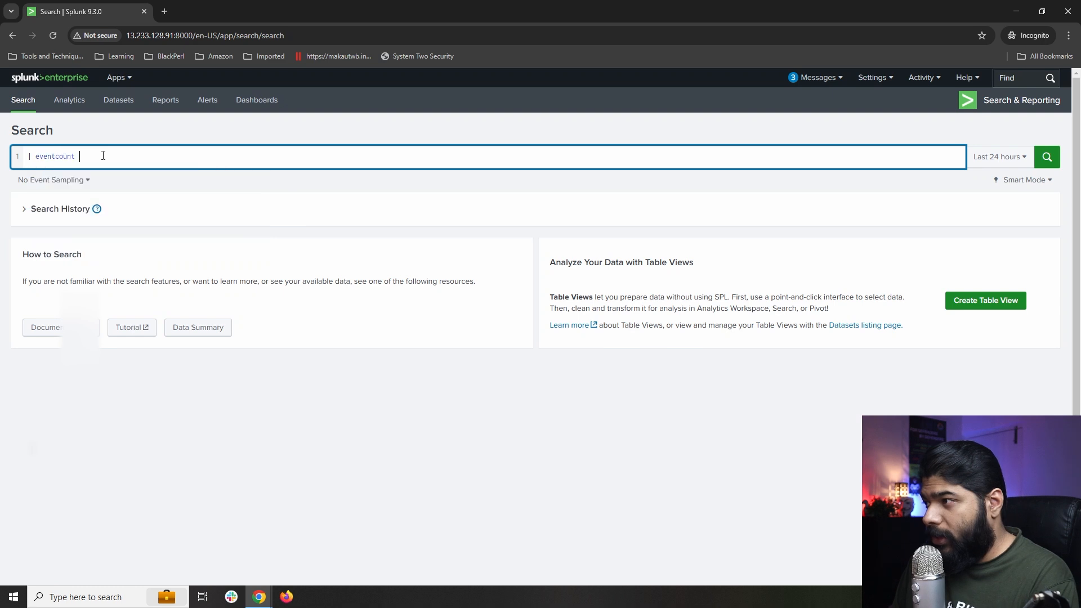
# Enter '| eventcount summarize=false index=*' as the first query line.
pyautogui.write('sum')
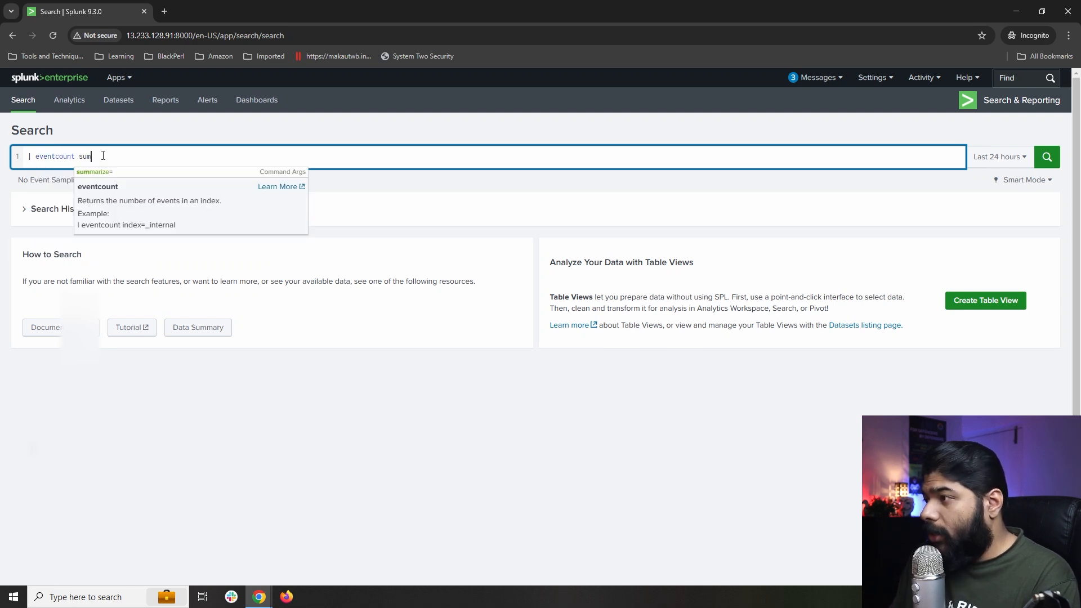
pyautogui.press('Down')
pyautogui.press('Return')
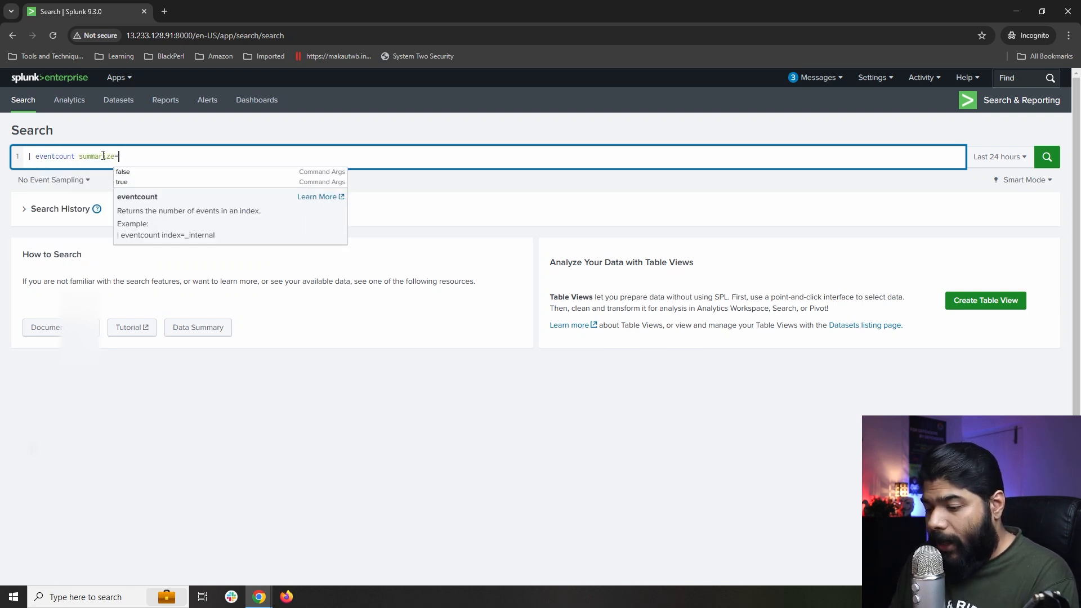
pyautogui.write('false')
pyautogui.press('BackSpace')
pyautogui.press('BackSpace')
pyautogui.press('BackSpace')
pyautogui.press('BackSpace')
pyautogui.press('BackSpace')
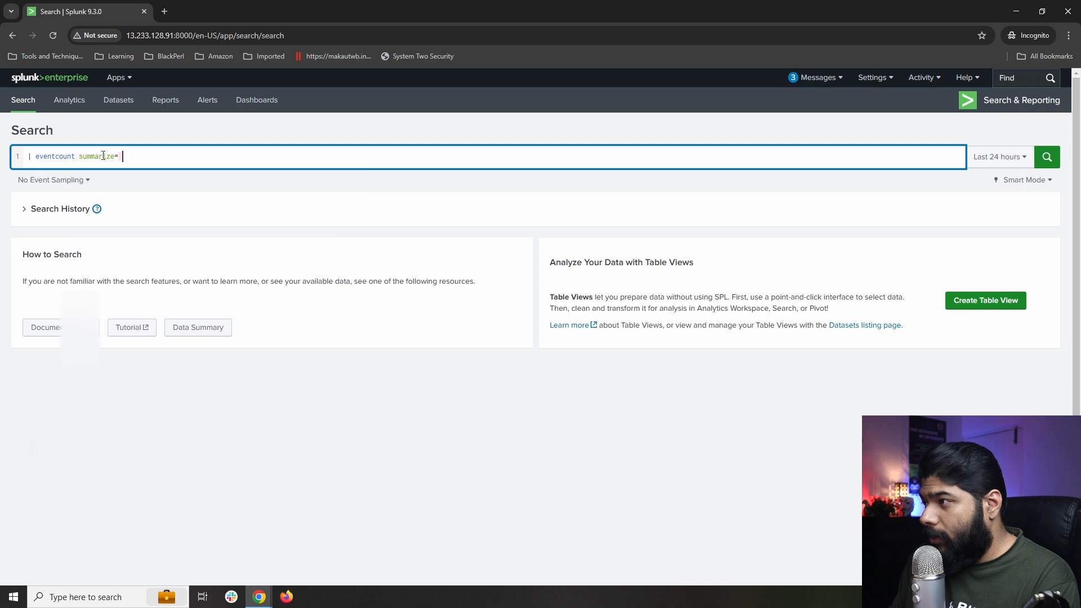
pyautogui.press('BackSpace')
pyautogui.press('Down')
pyautogui.press('Return')
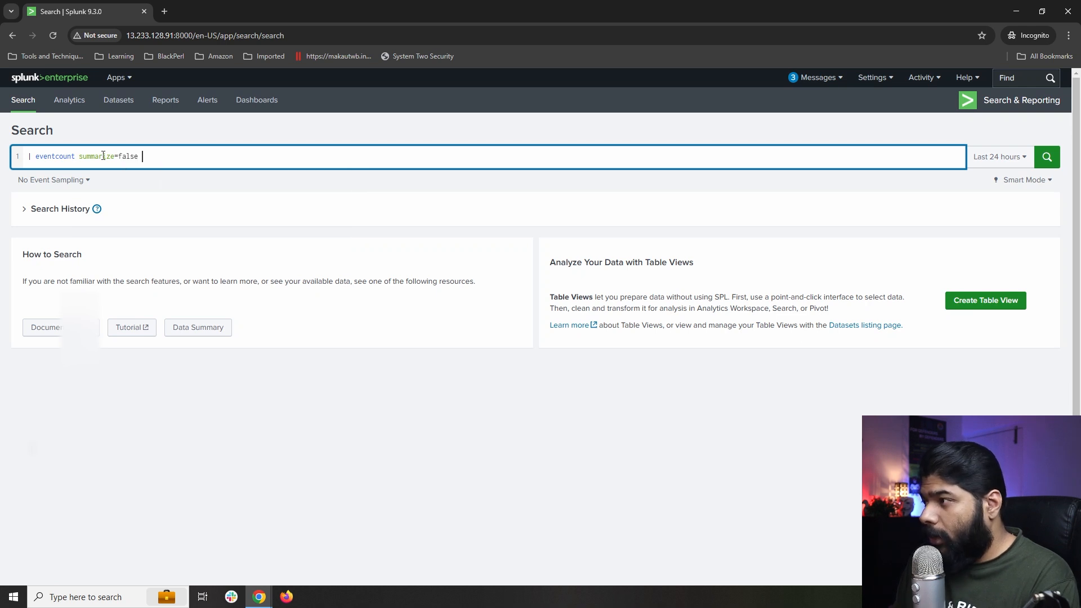
pyautogui.write('index')
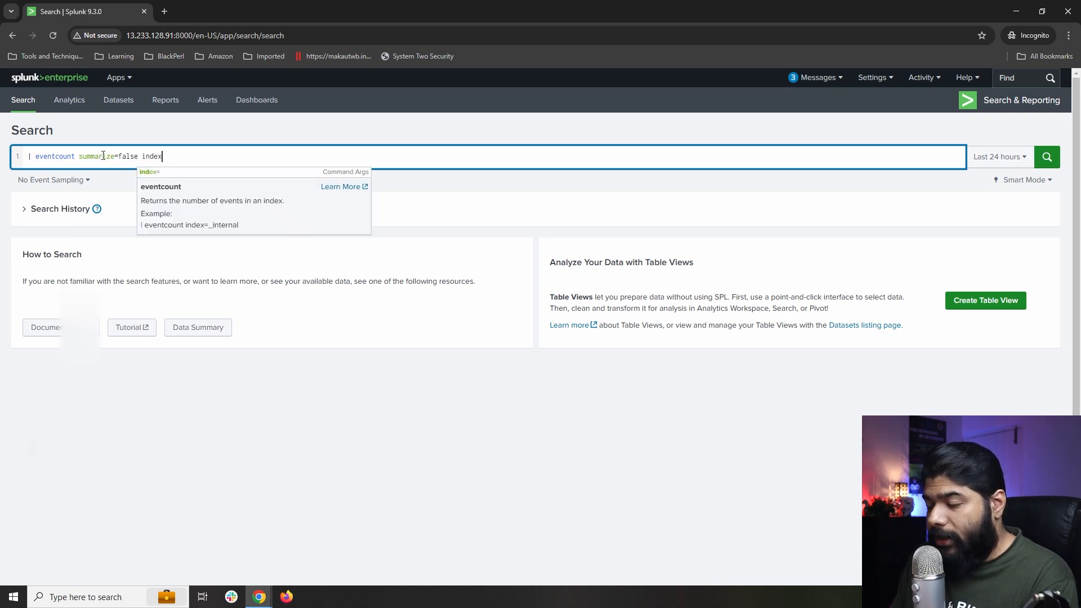
pyautogui.write('=*')
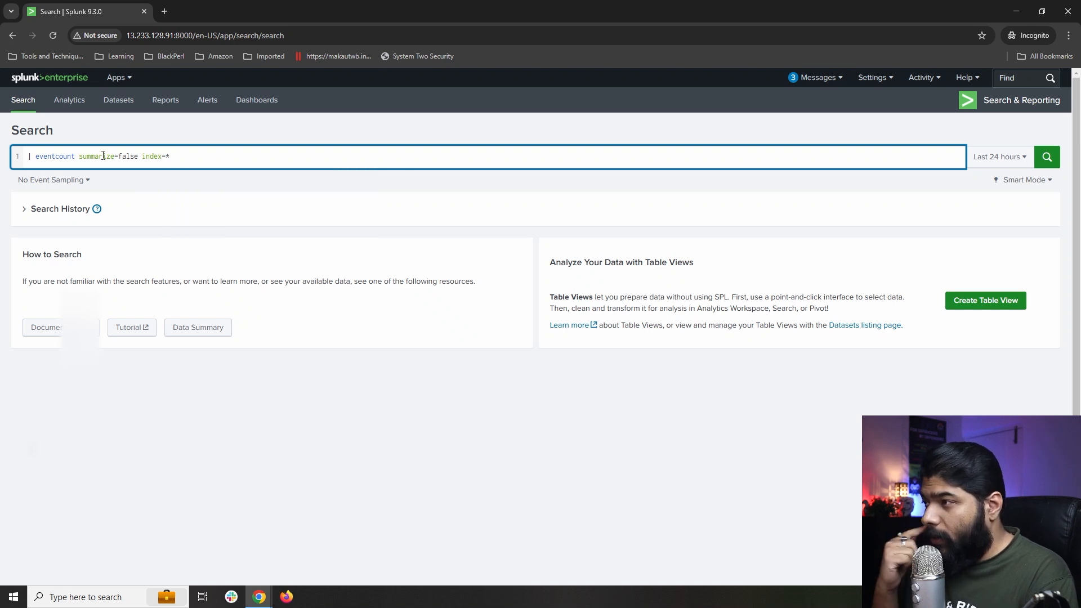
# Add '| dedup index' and '| table index' lines and run the search to list the indexes.
pyautogui.hotkey('shift', 'Return')
pyautogui.write('| ')
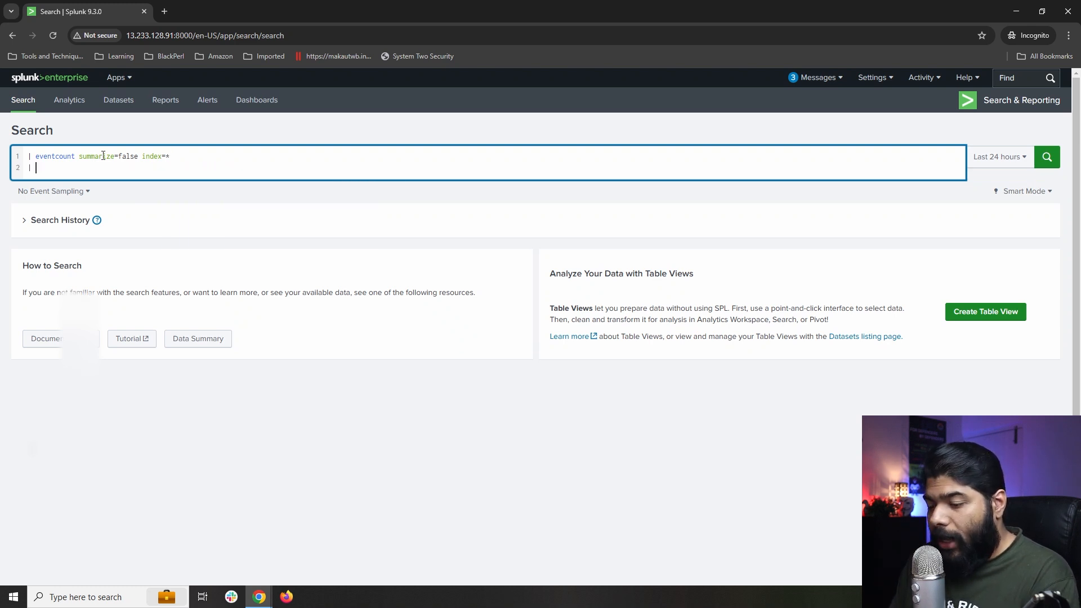
pyautogui.write('dedup in')
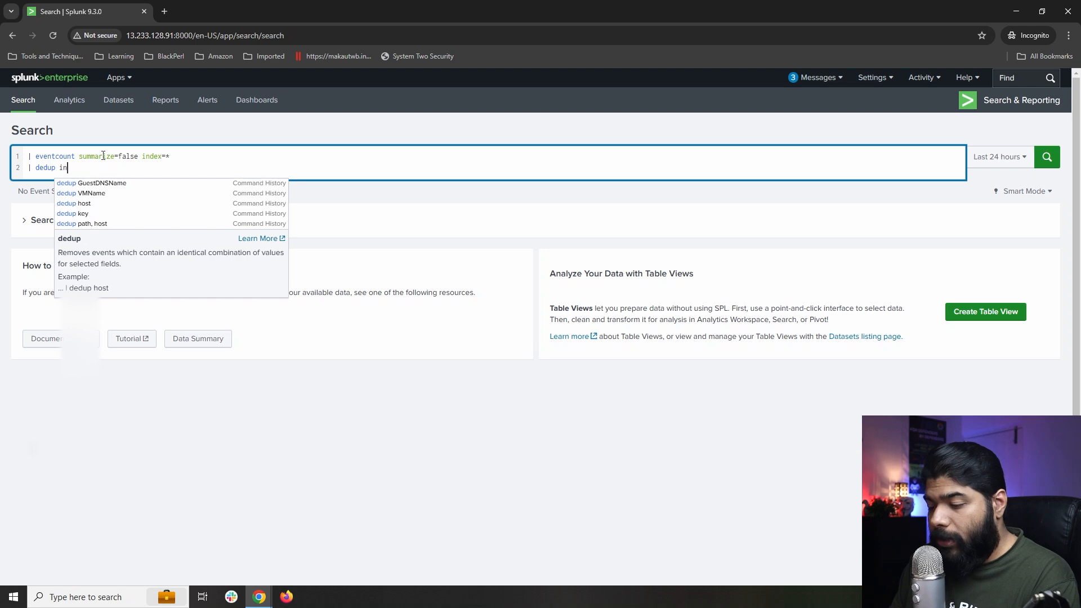
pyautogui.write('dex')
pyautogui.hotkey('shift', 'Return')
pyautogui.write('| ')
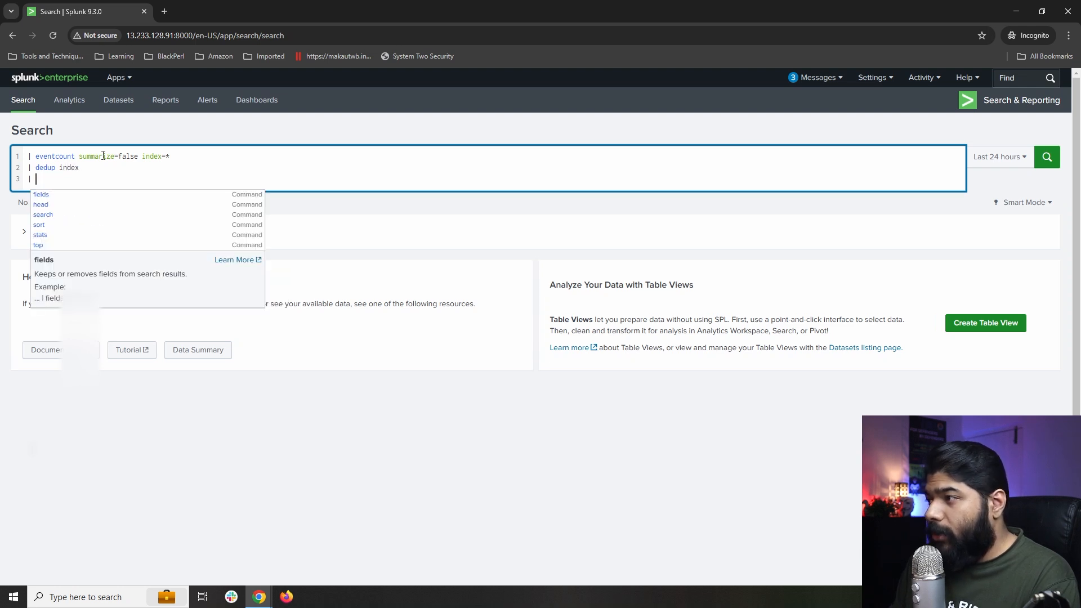
pyautogui.write('table index')
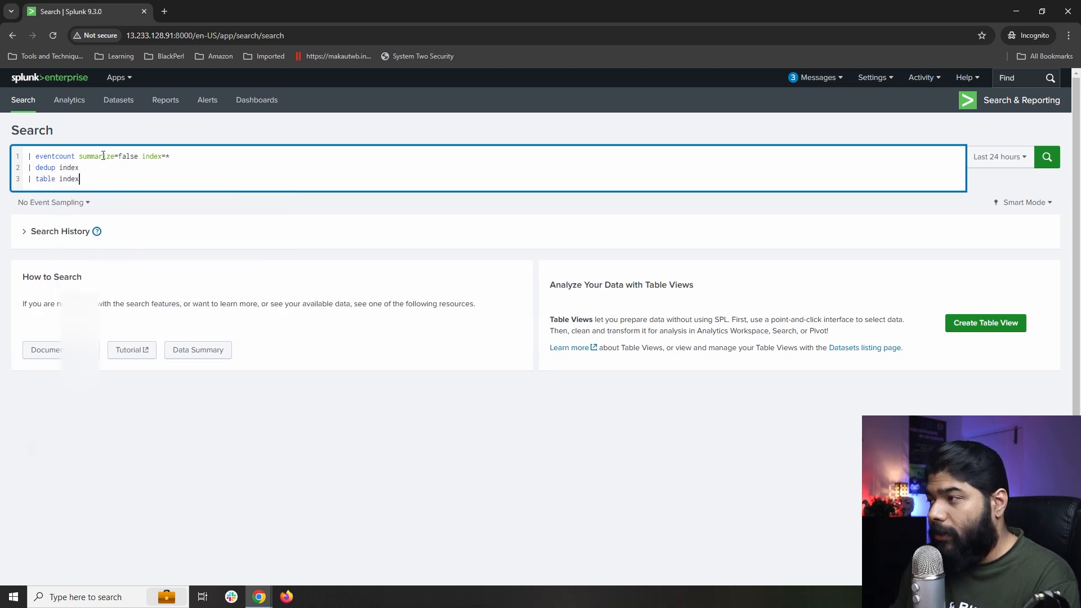
pyautogui.press('Return')
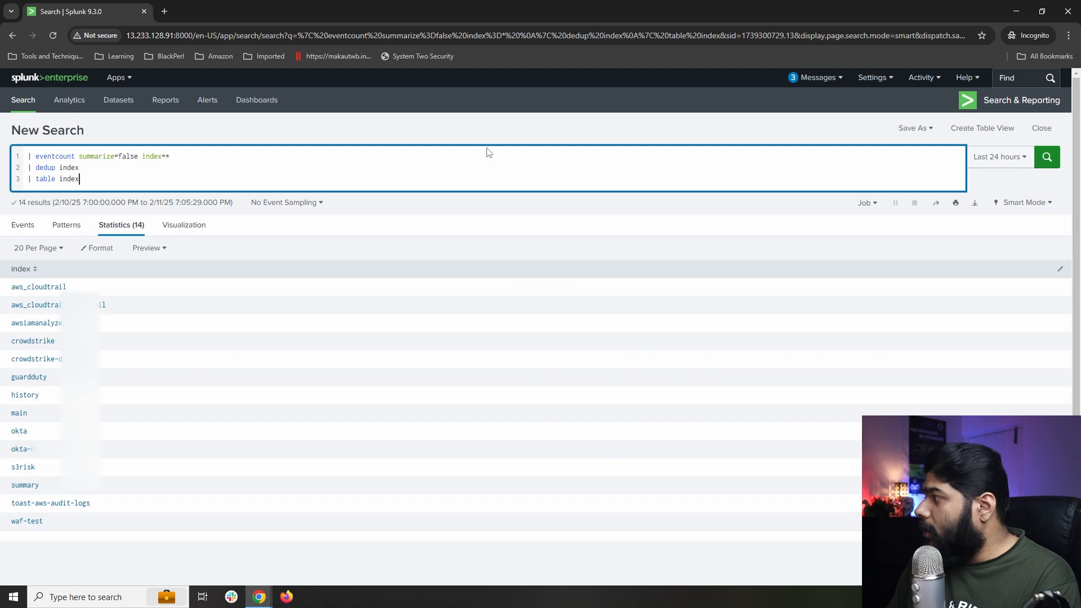
# Rerun over All time and annotate aws_cloudtrail, awsiamanalyzer, guardduty, okta and s3risk in the results.
pyautogui.click(995, 157)
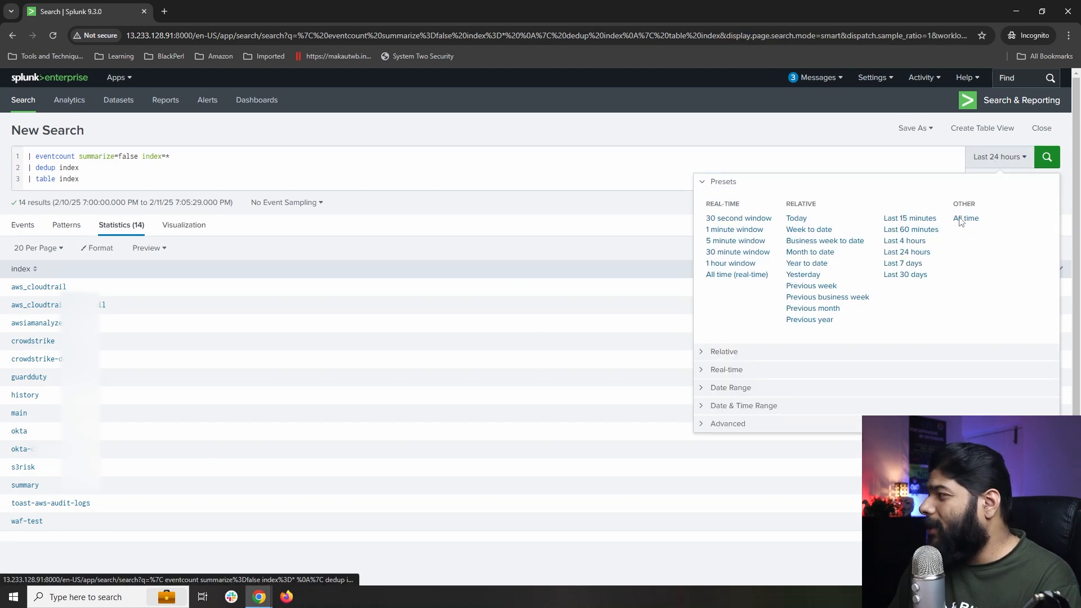
pyautogui.click(964, 219)
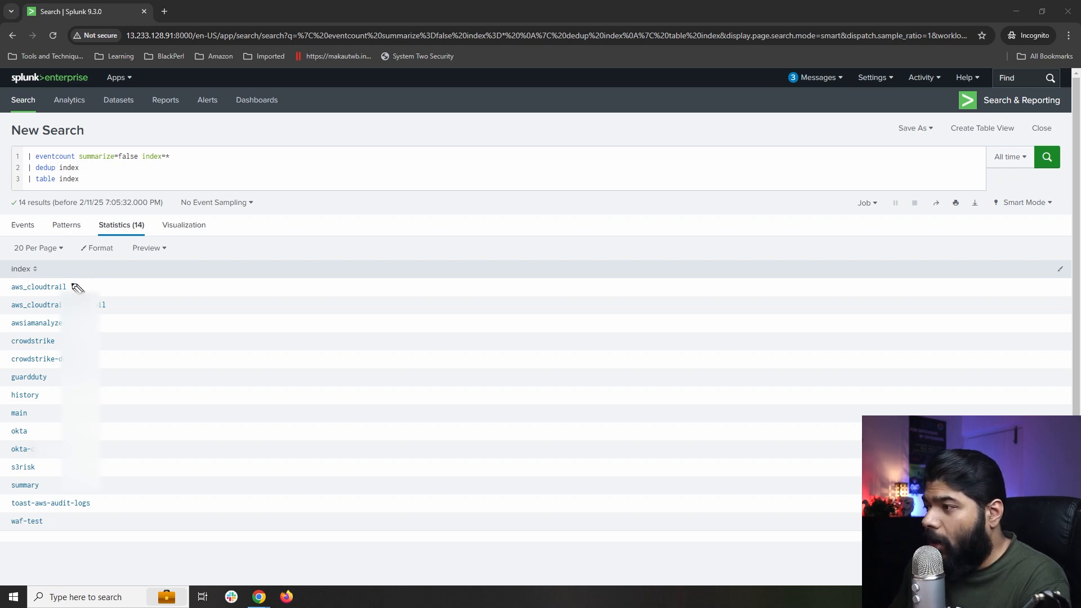
pyautogui.moveTo(71, 286); pyautogui.dragTo(111, 269)
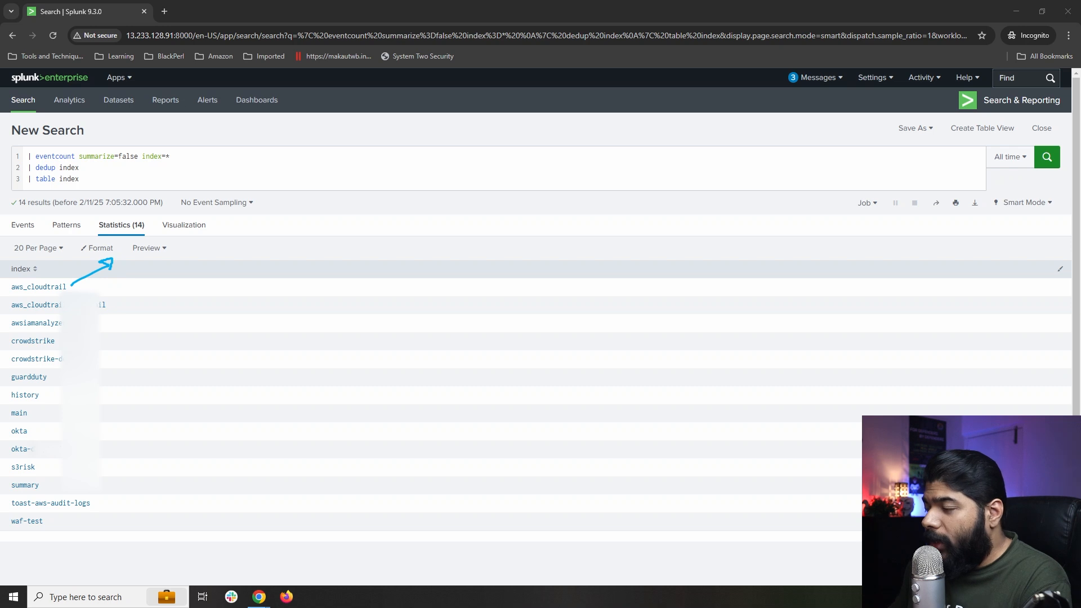
pyautogui.moveTo(100, 321); pyautogui.dragTo(113, 331)
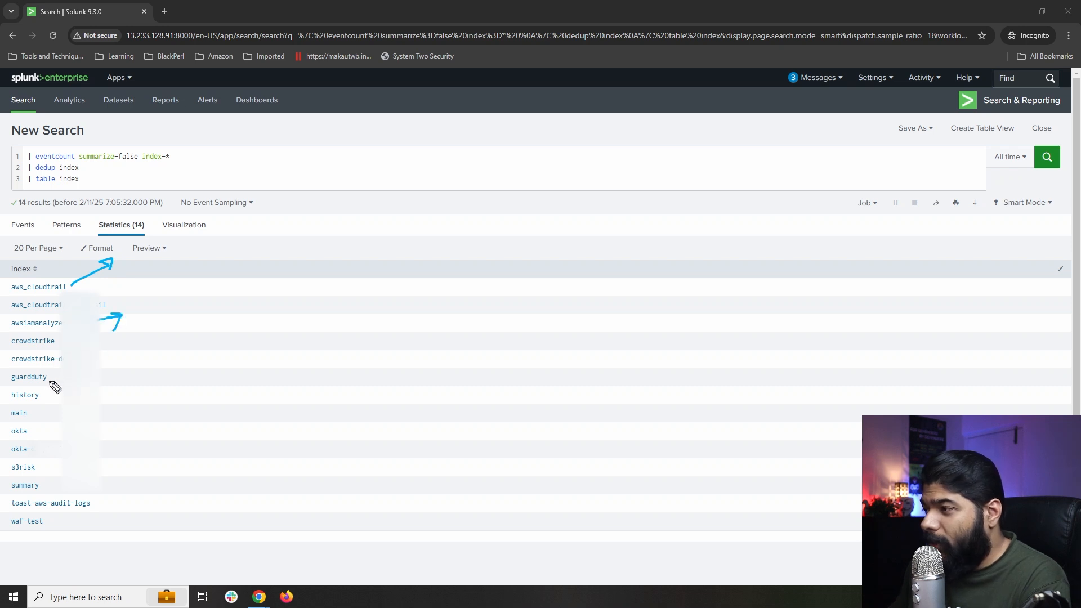
pyautogui.moveTo(61, 375); pyautogui.dragTo(55, 374)
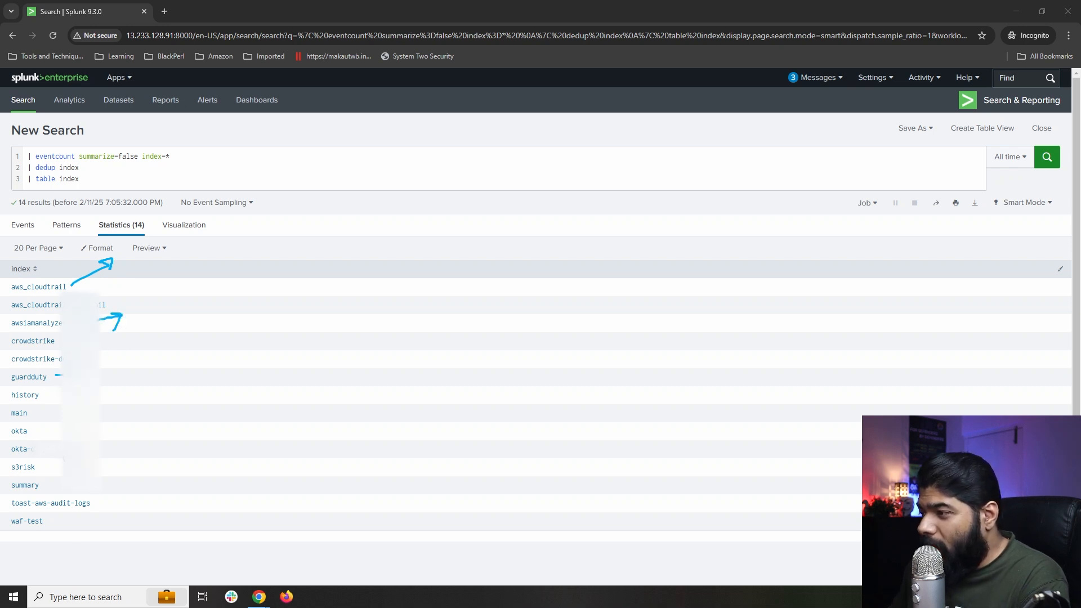
pyautogui.moveTo(116, 443); pyautogui.dragTo(48, 467)
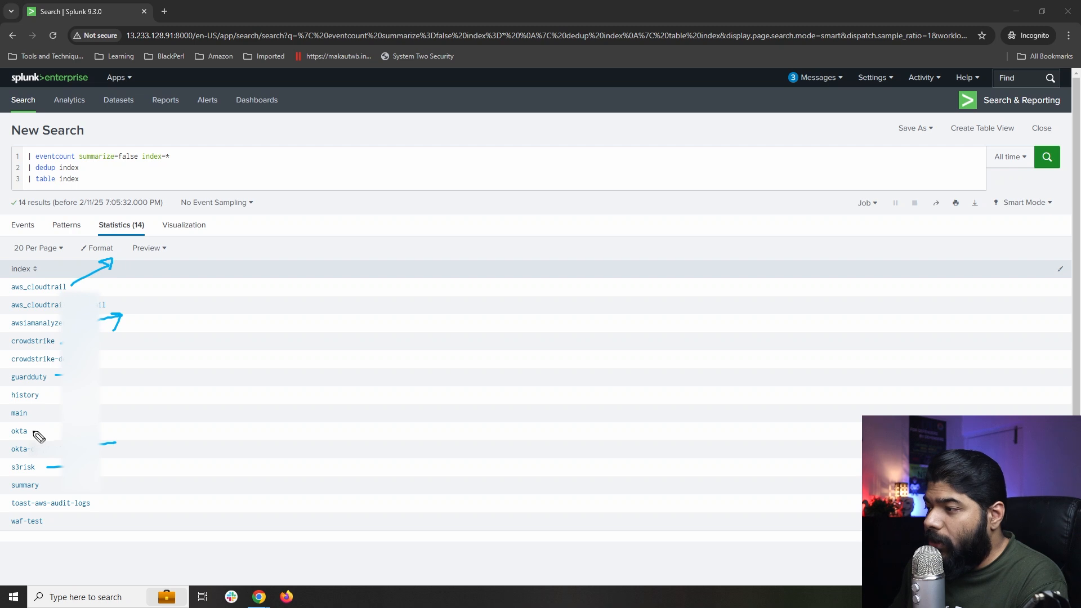
pyautogui.moveTo(34, 430); pyautogui.dragTo(40, 427)
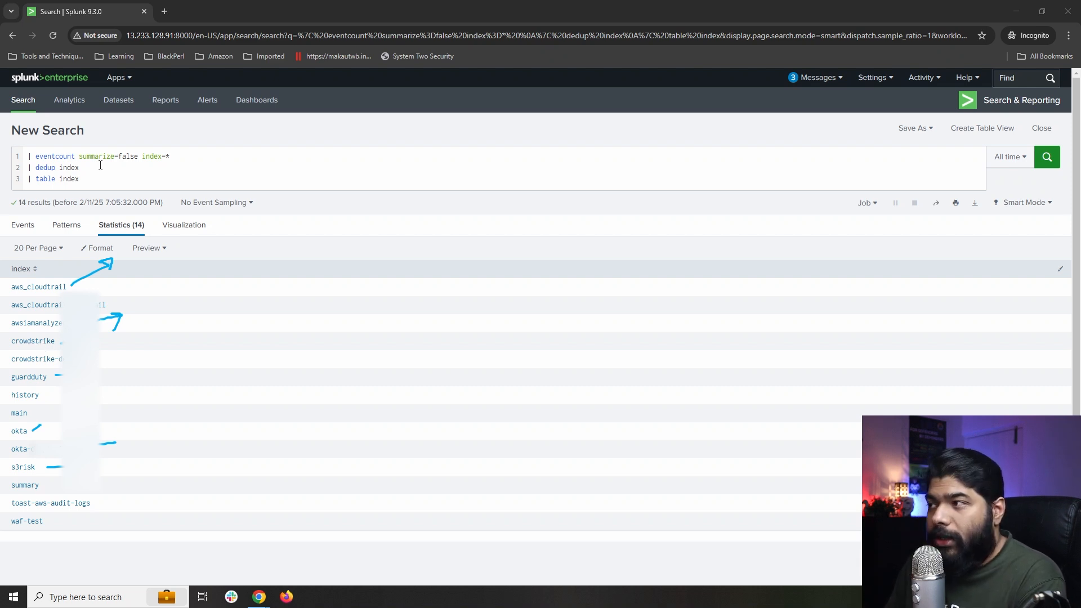
pyautogui.press('Escape')
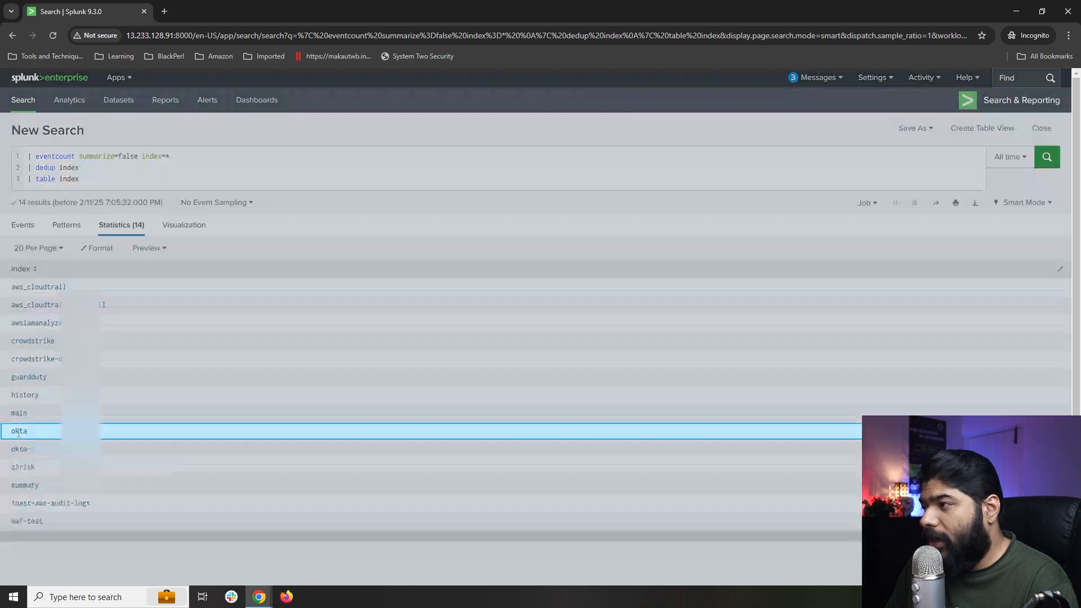
# Drill into the okta index's events and run the search index="okta".
pyautogui.click(18, 432)
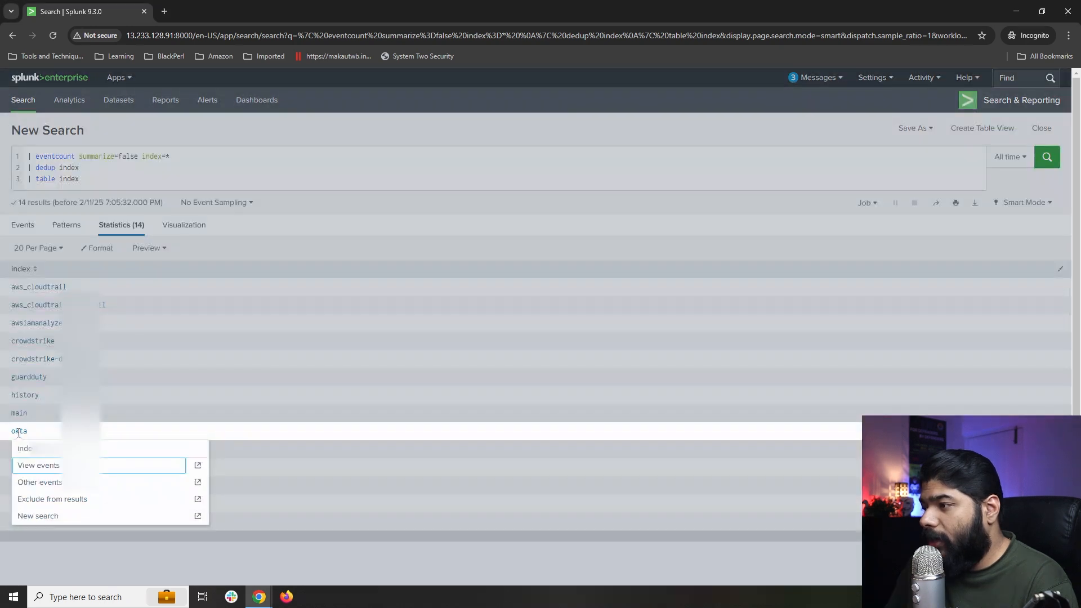
pyautogui.click(35, 462)
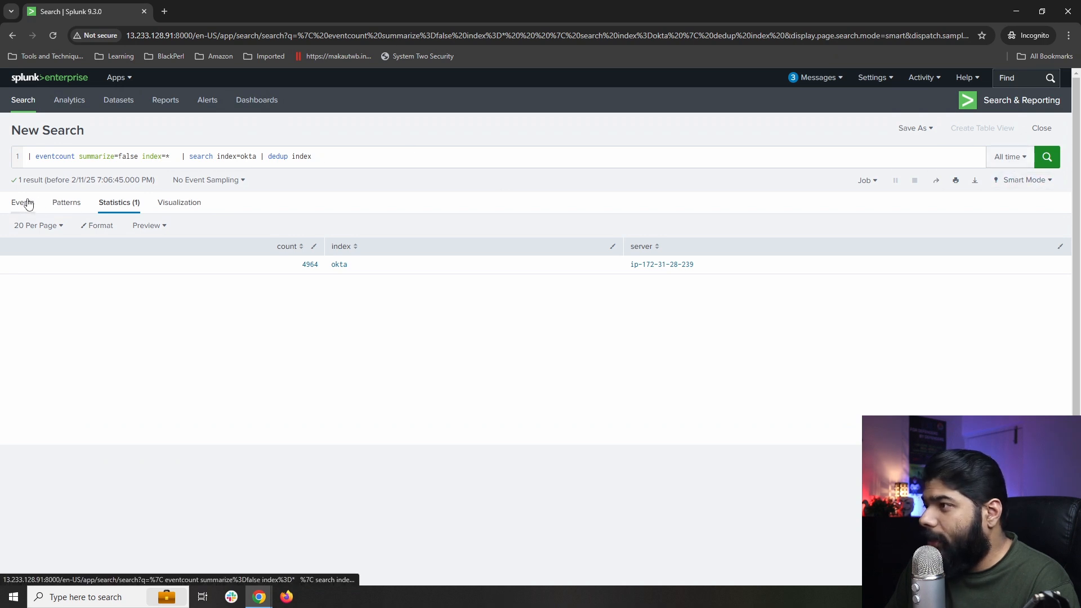
pyautogui.moveTo(328, 156); pyautogui.dragTo(17, 155)
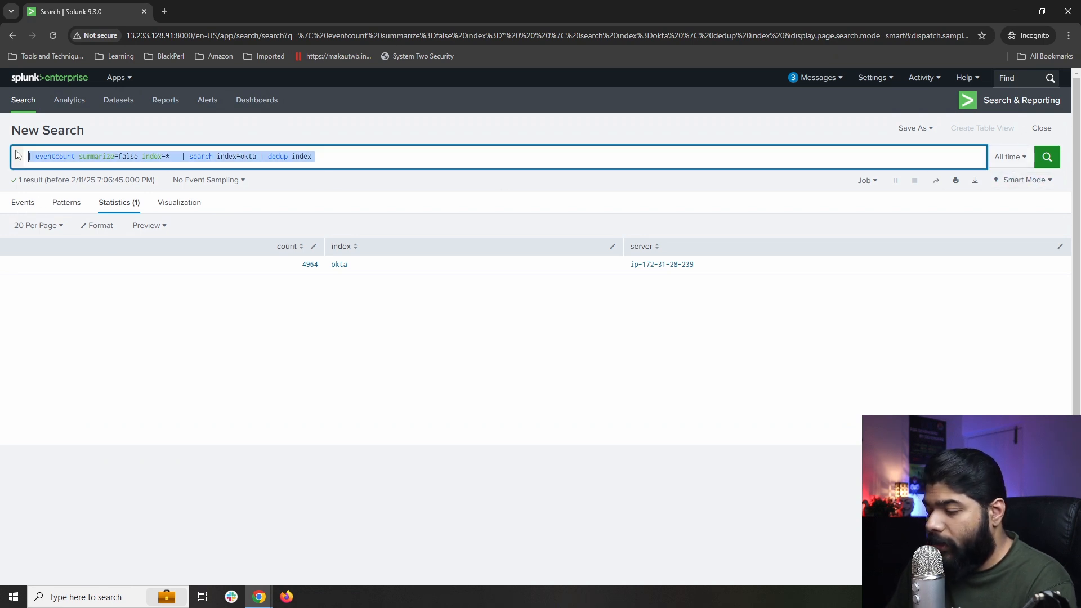
pyautogui.write('index')
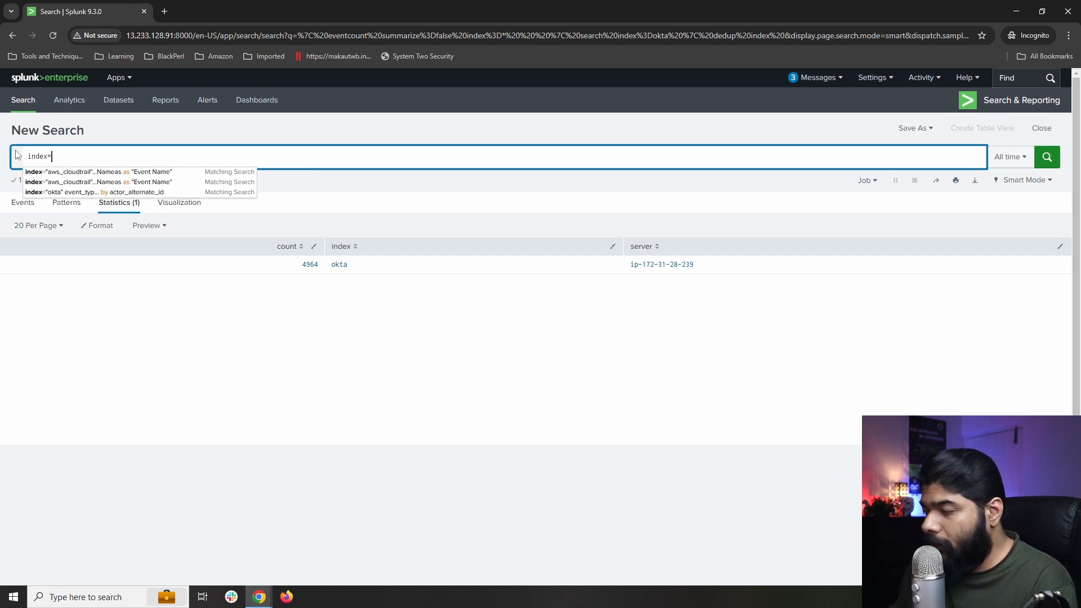
pyautogui.write('=')
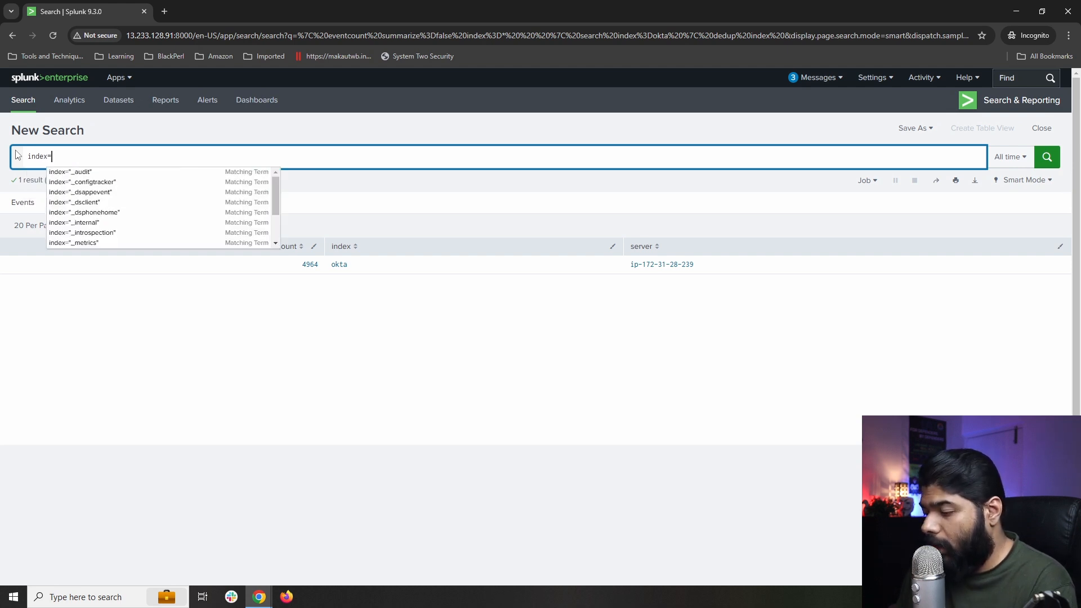
pyautogui.write('""')
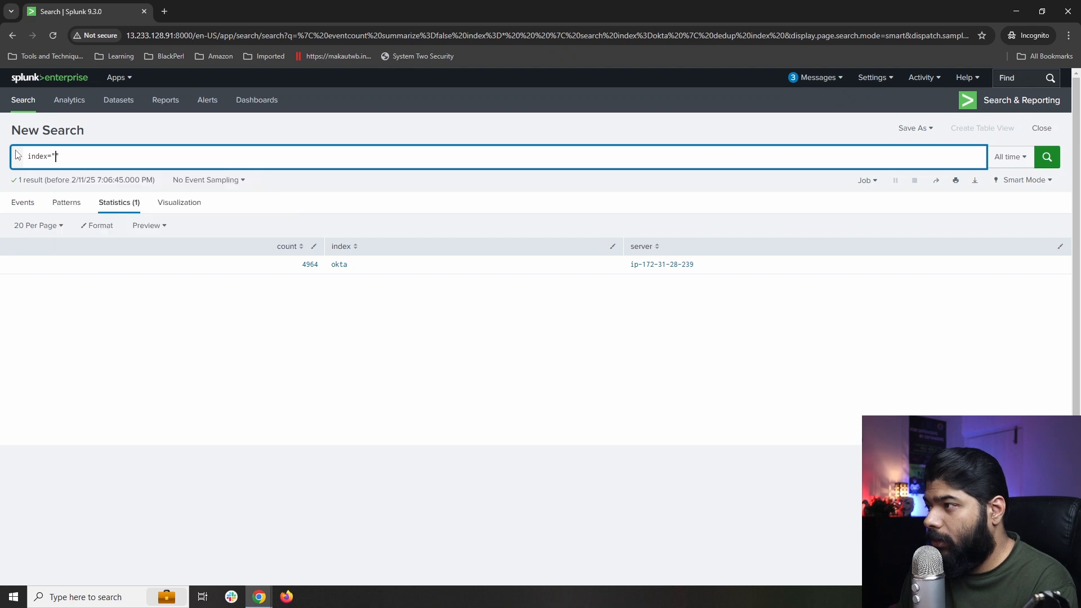
pyautogui.write('ok')
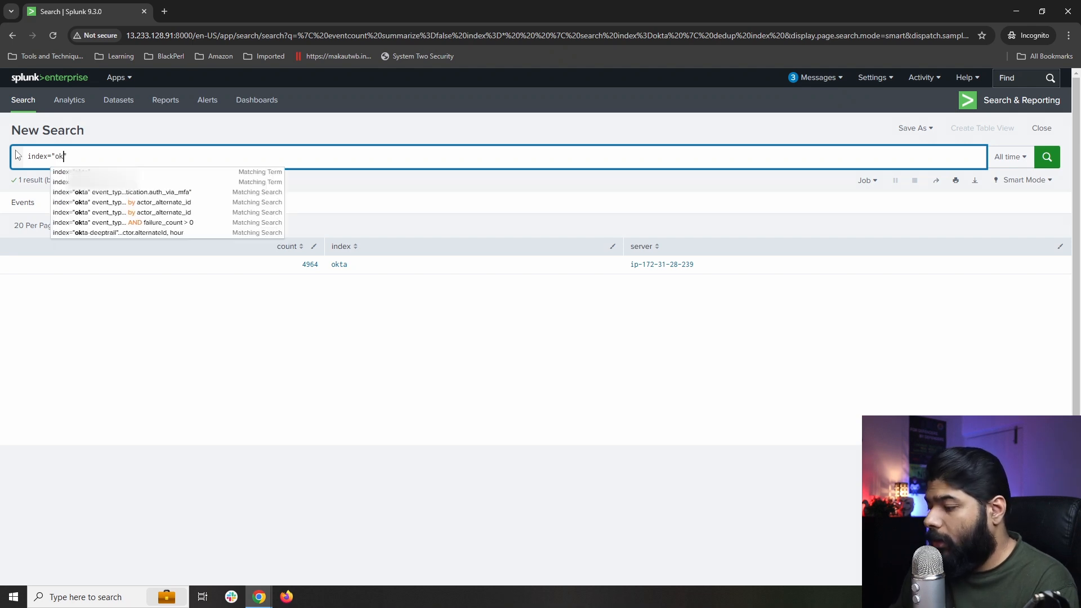
pyautogui.press('Down')
pyautogui.press('Return')
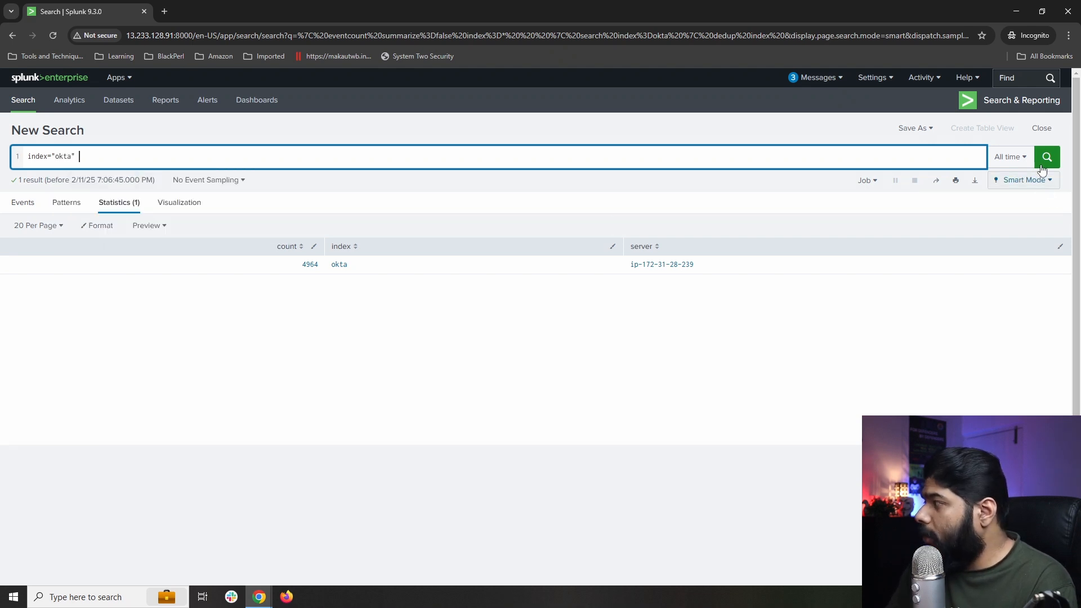
pyautogui.click(1042, 165)
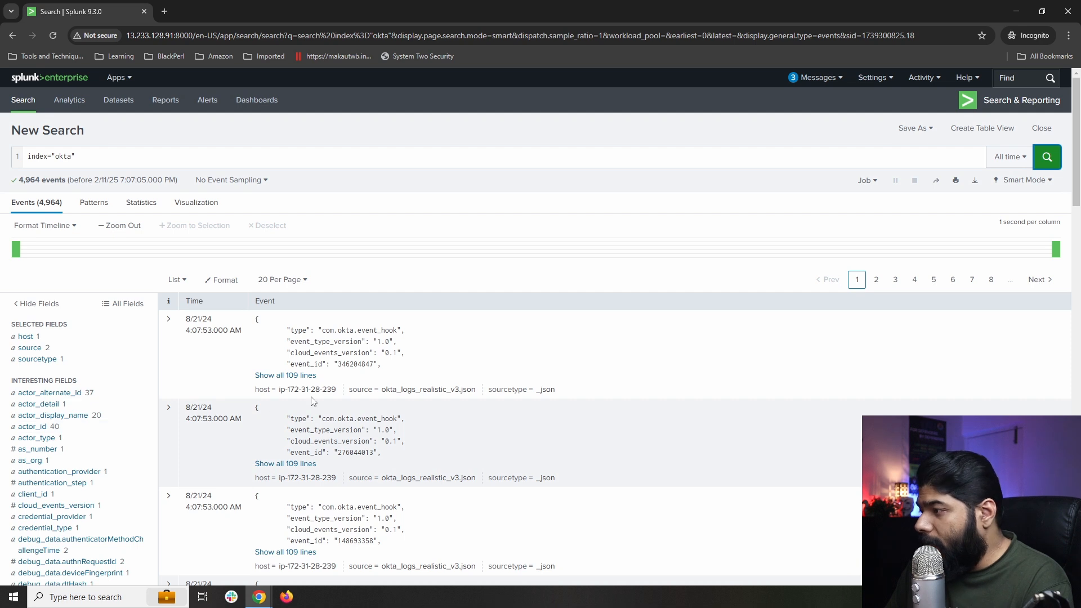
# Open the event_type field summary, showing user.authentication.auth_via_mfa in 100% of events.
pyautogui.scroll(-2, 172, 395)
pyautogui.scroll(-1, 172, 396)
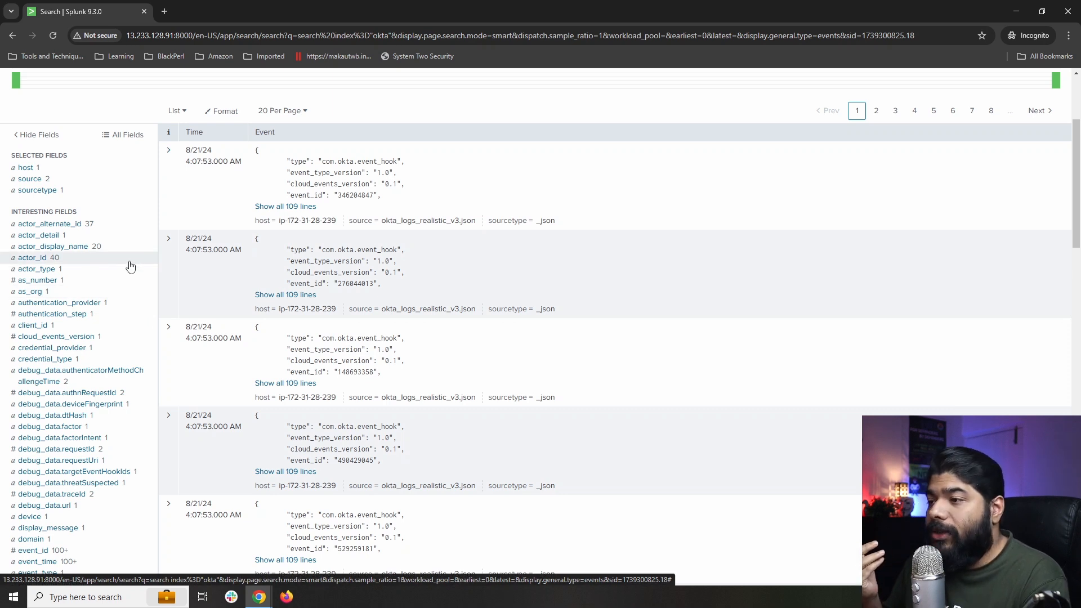
pyautogui.scroll(-2, 129, 266)
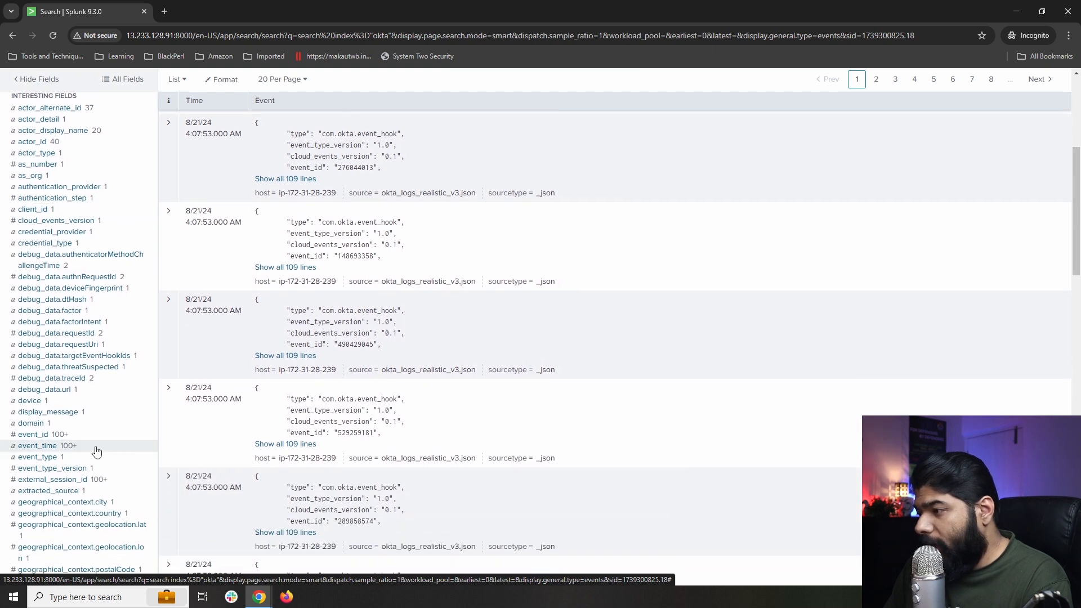
pyautogui.click(38, 458)
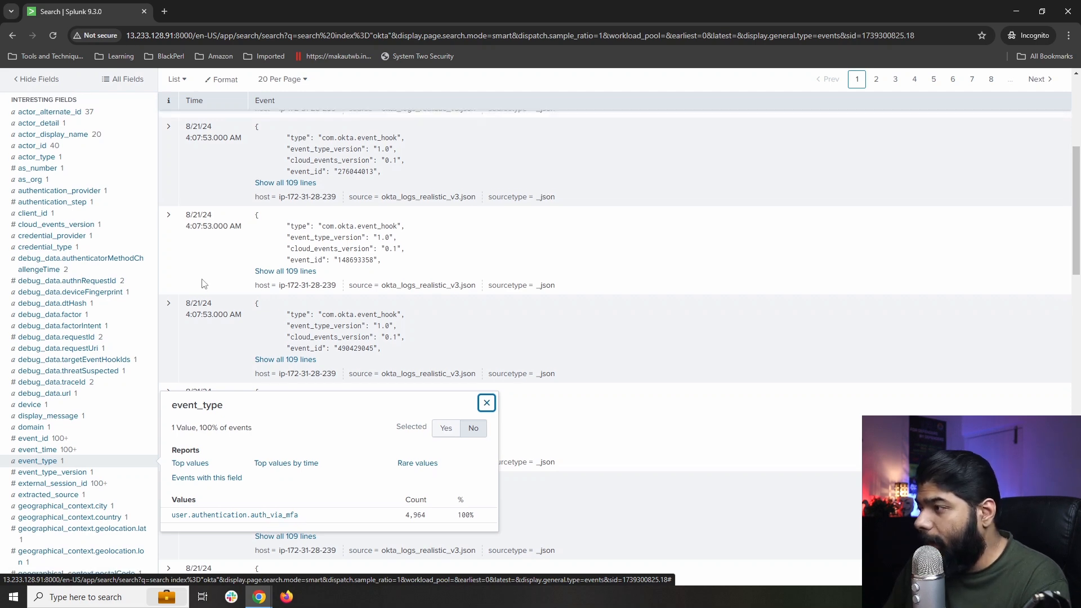
pyautogui.scroll(5, 209, 279)
# Add the event_type=user.authentication.auth_via_mfa filter after index="okta".
pyautogui.click(92, 158)
pyautogui.write('event')
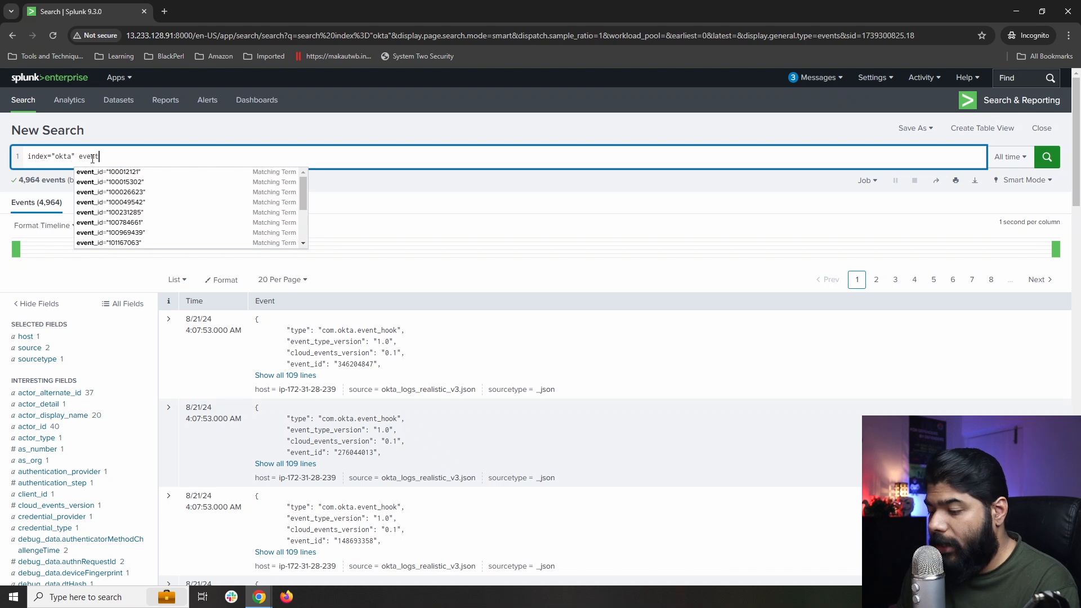
pyautogui.write('_ty')
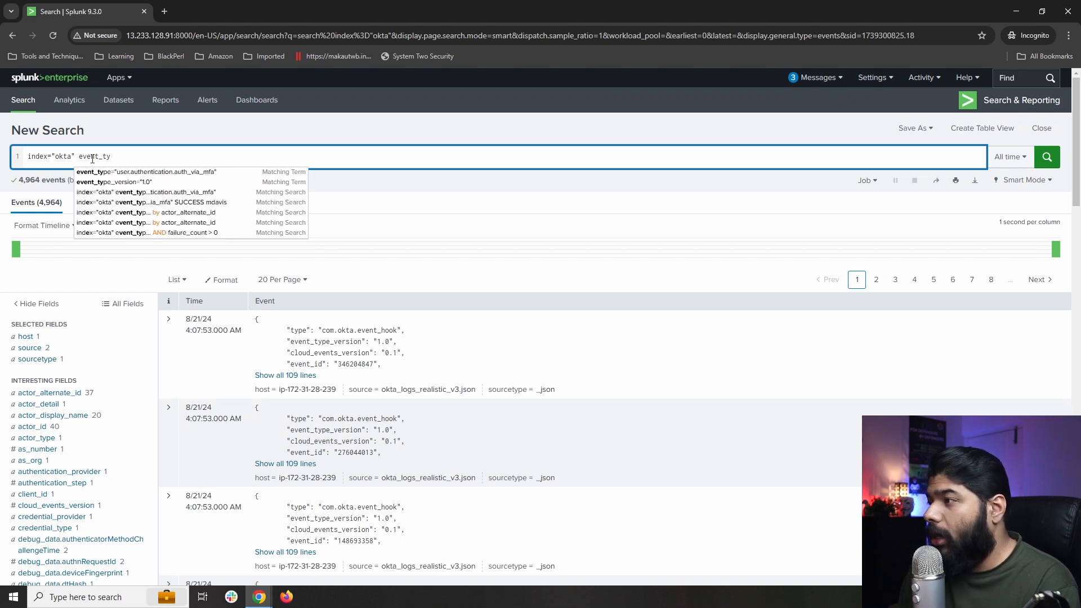
pyautogui.press('Down')
pyautogui.press('Return')
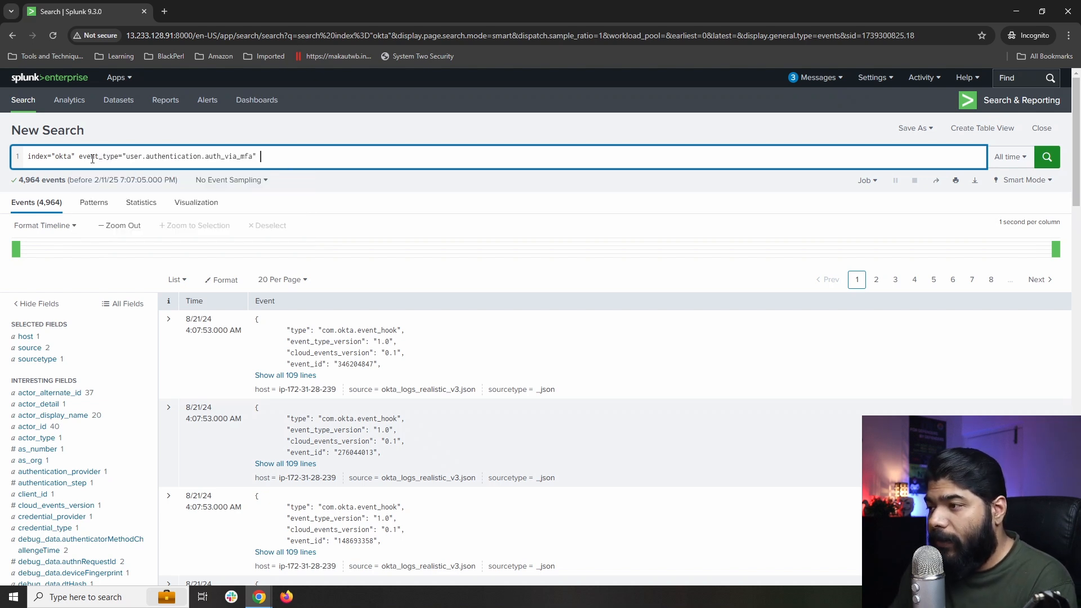
# Start a second query line with '| stats count' from the autocomplete suggestions.
pyautogui.write('| s')
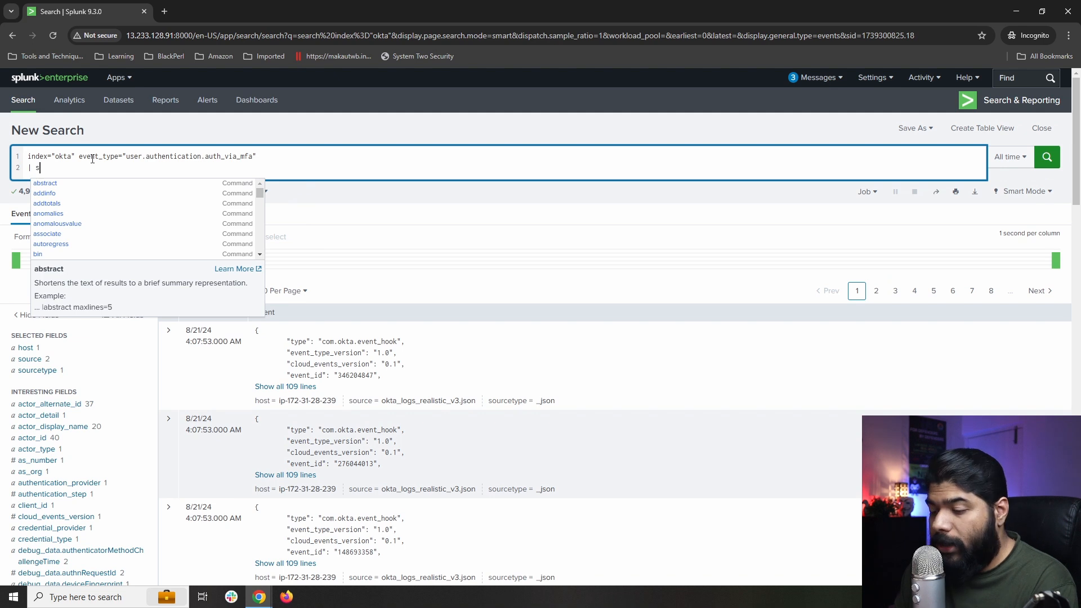
pyautogui.write('ta')
pyautogui.press('Down')
pyautogui.press('Down')
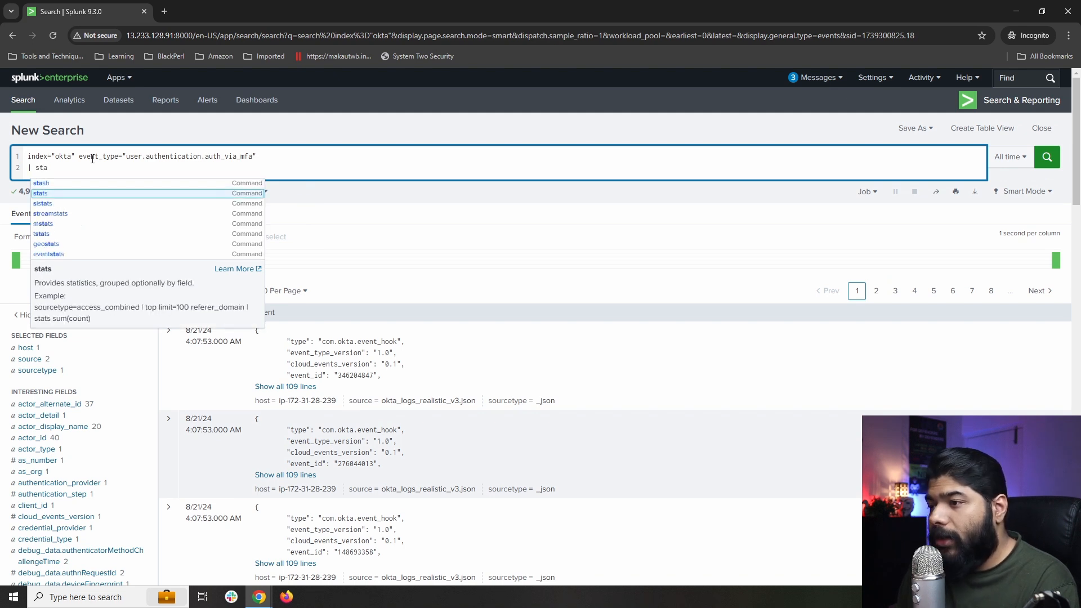
pyautogui.hotkey('shift', 'Return')
pyautogui.press('BackSpace')
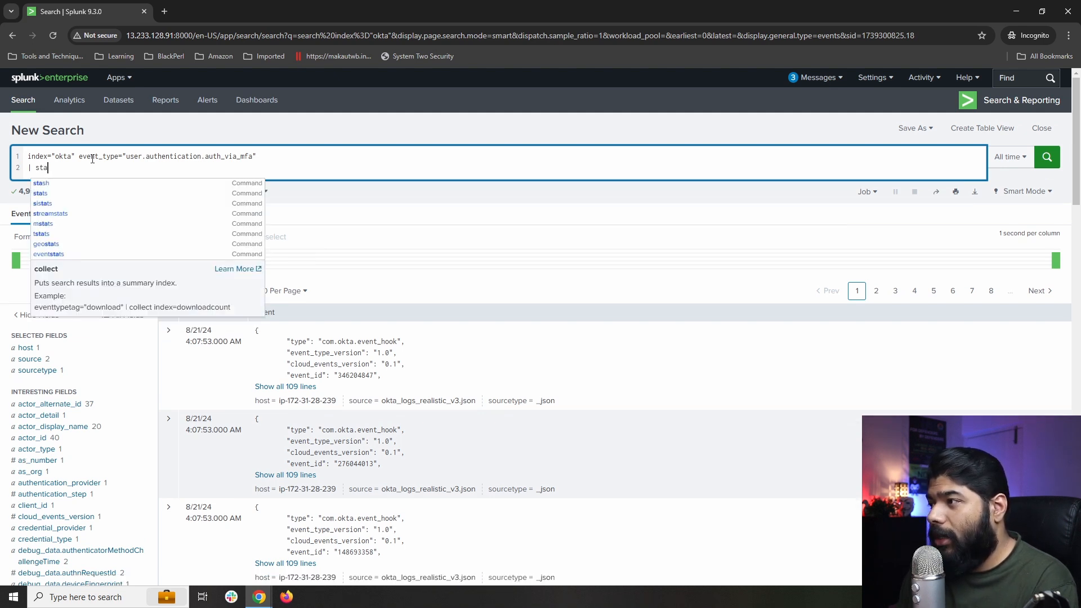
pyautogui.hotkey('shift', 'Return')
pyautogui.press('BackSpace')
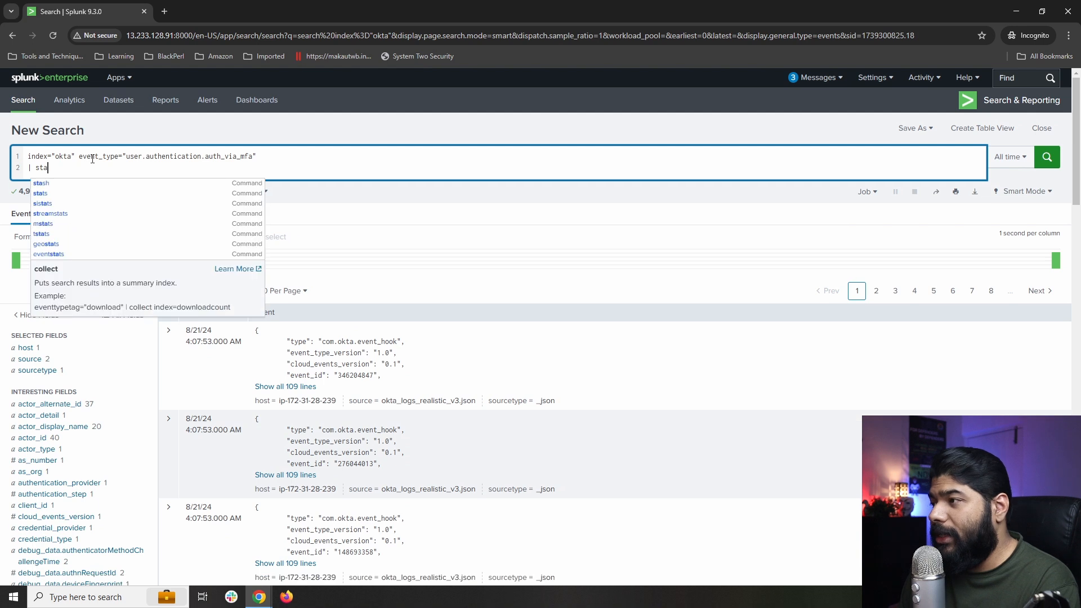
pyautogui.press('Down')
pyautogui.hotkey('shift', 'Return')
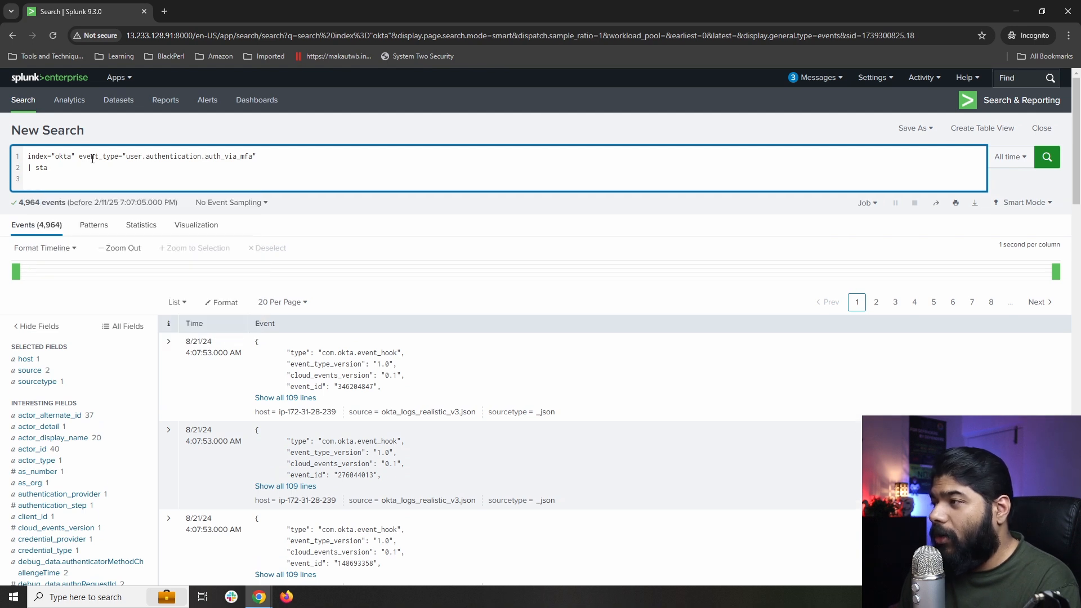
pyautogui.press('BackSpace')
pyautogui.press('Down')
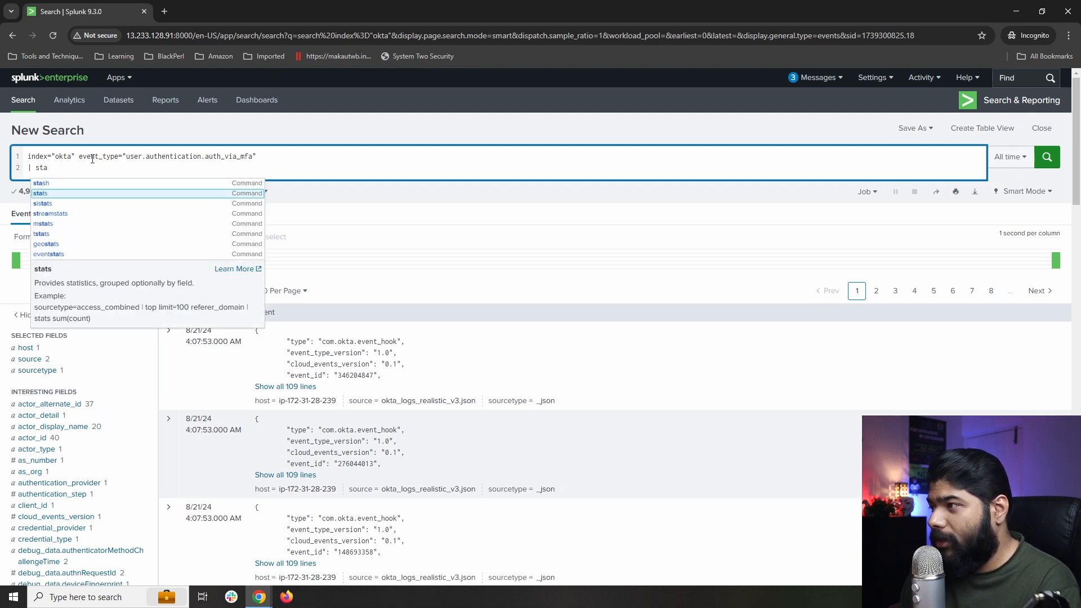
pyautogui.press('BackSpace')
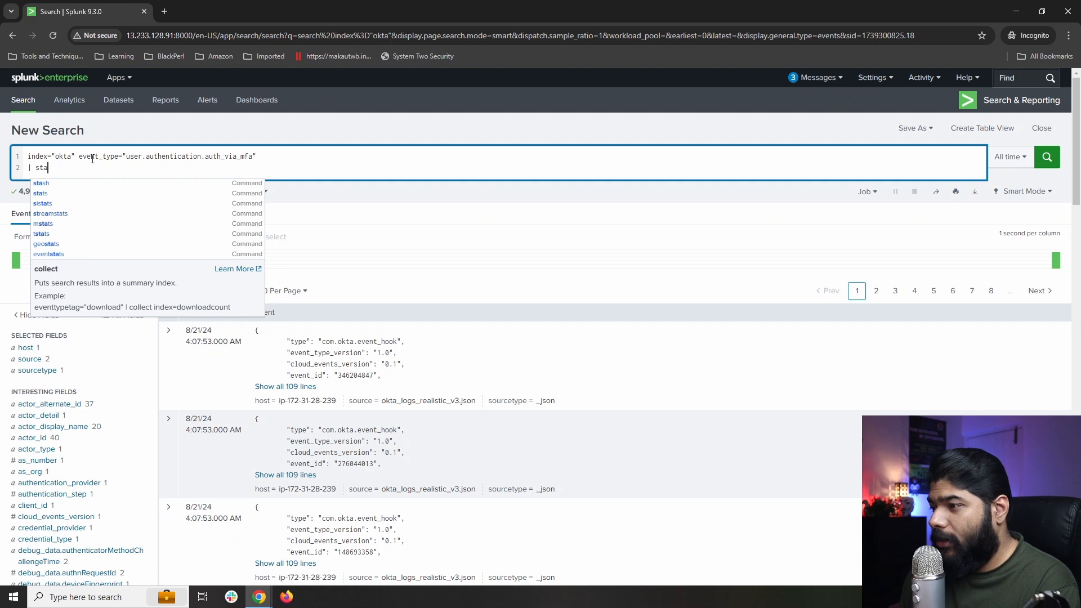
pyautogui.write('ts')
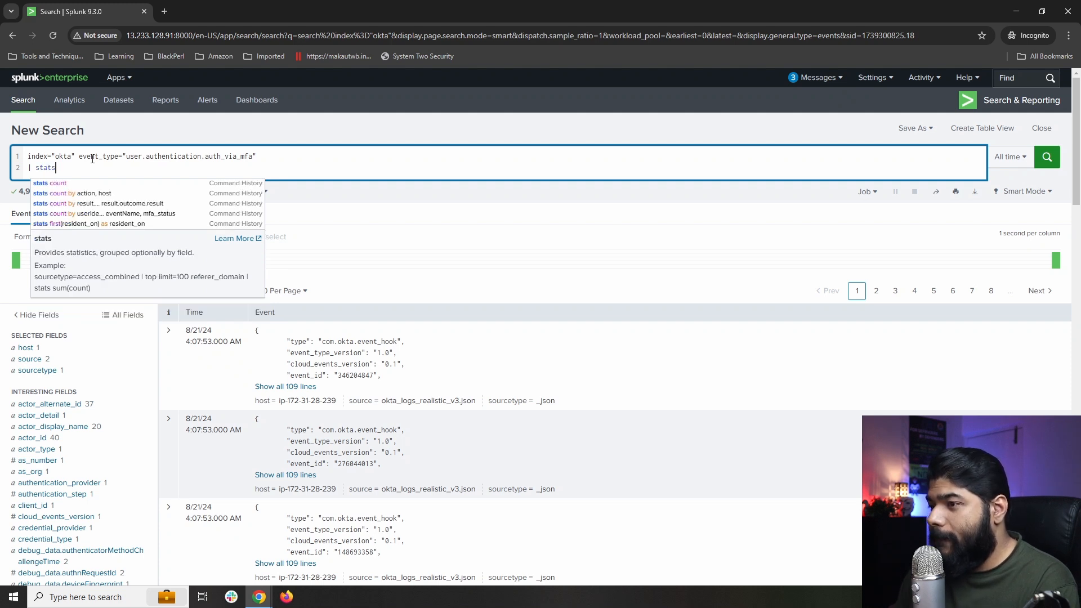
pyautogui.press('Down')
pyautogui.press('Return')
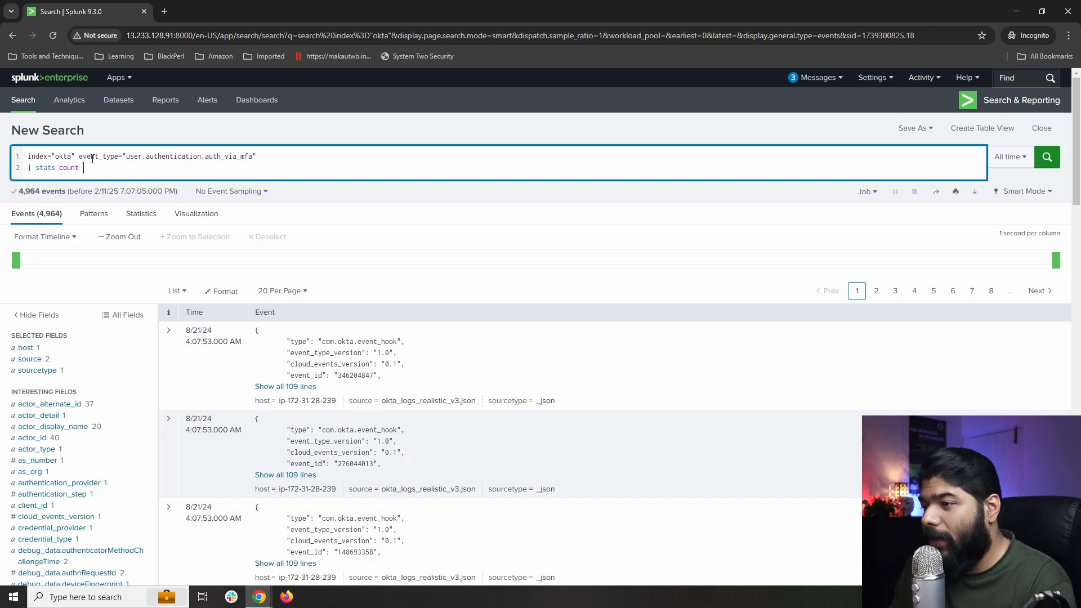
# Complete the first count as '(eval(result="SUCCESS")) as success_count'.
pyautogui.write('(')
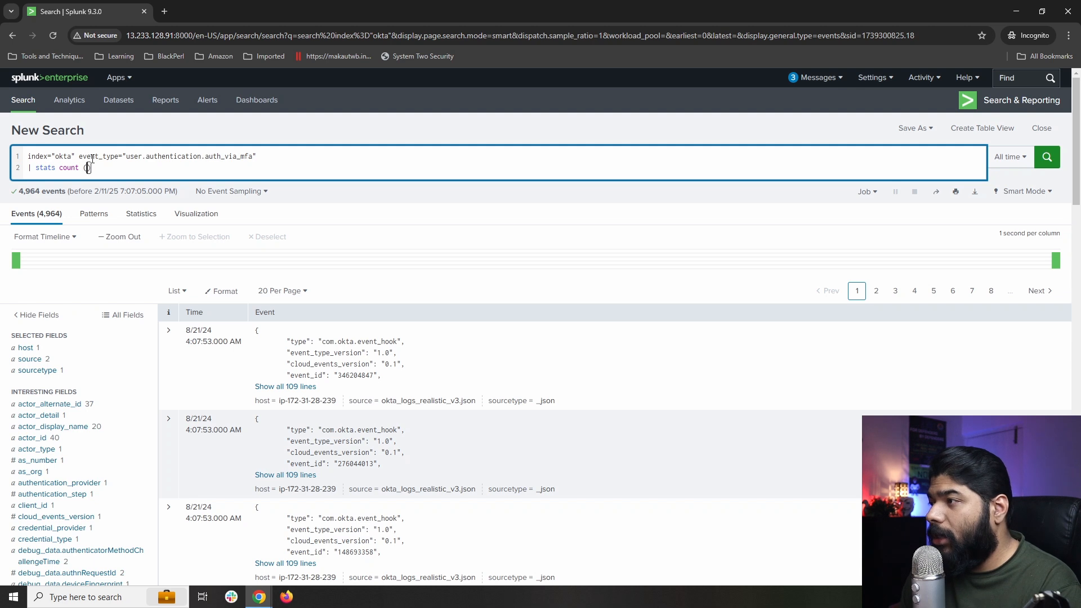
pyautogui.write('eva')
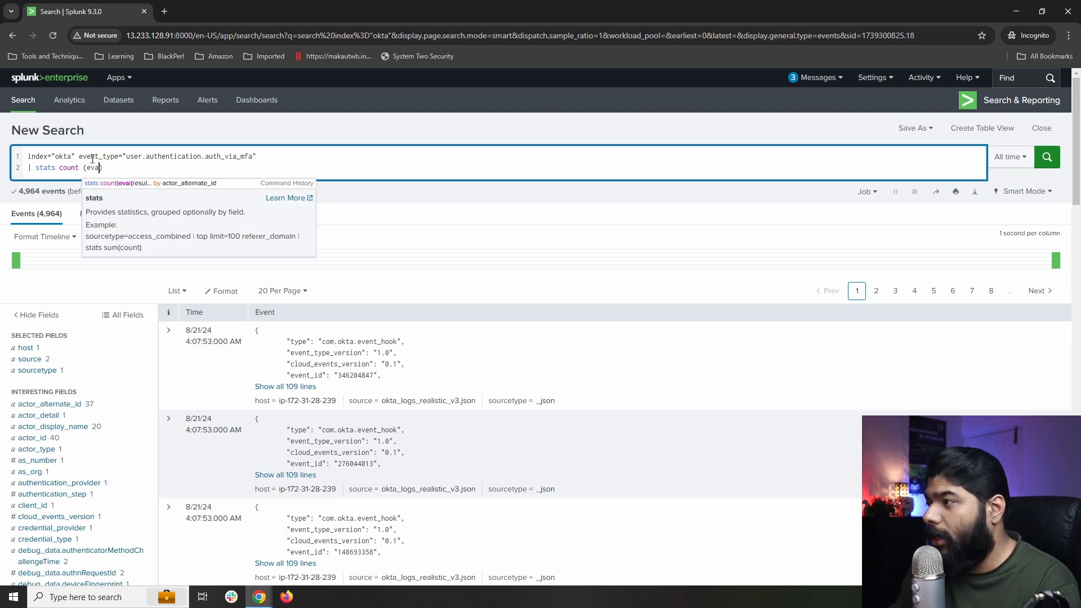
pyautogui.press('Down')
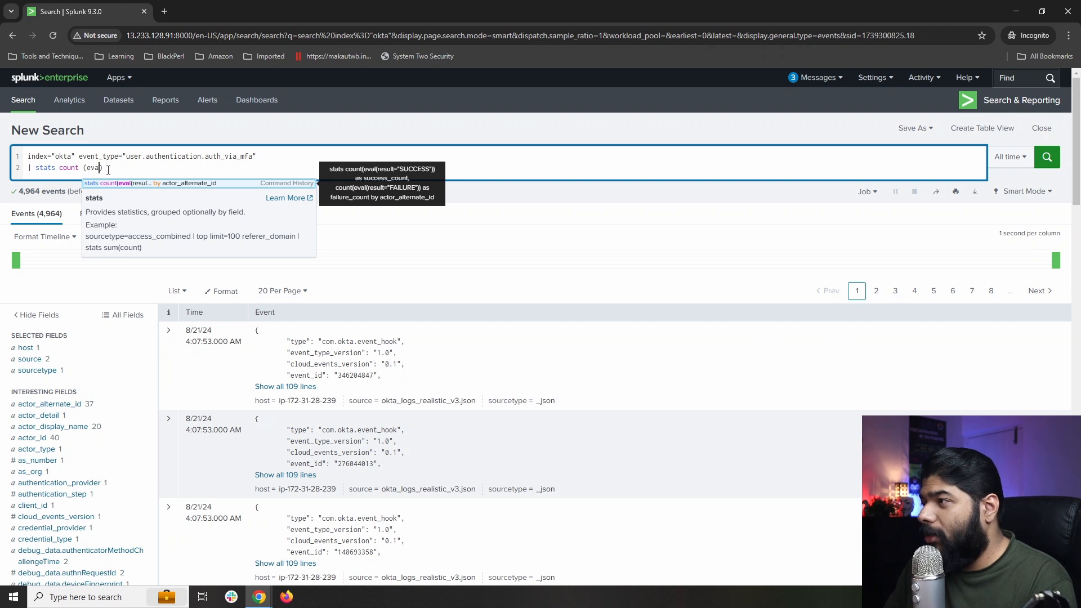
pyautogui.press('Right')
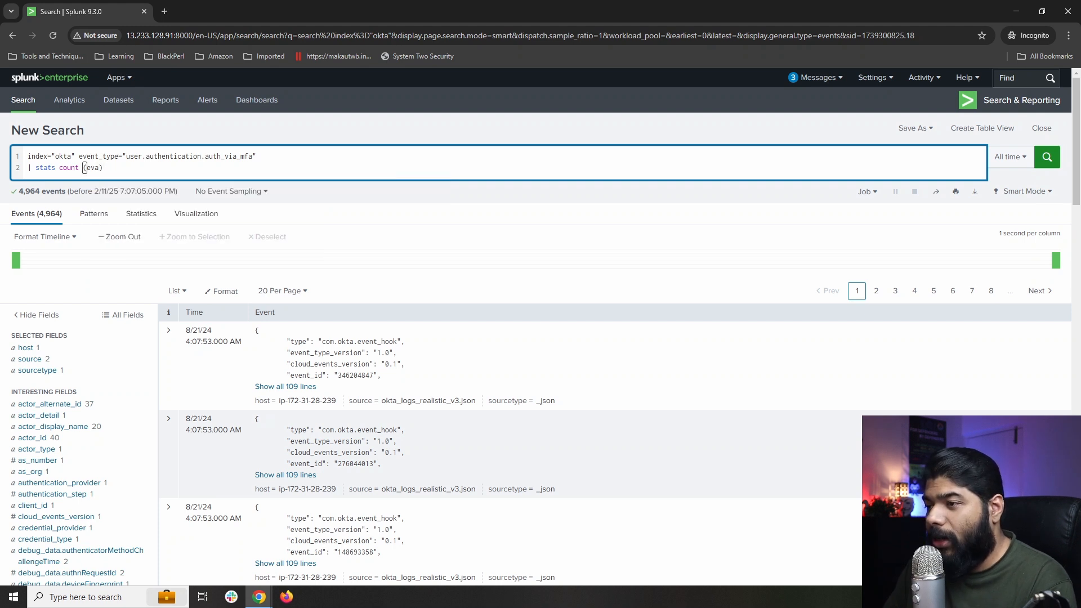
pyautogui.hotkey('alt', 'Tab')
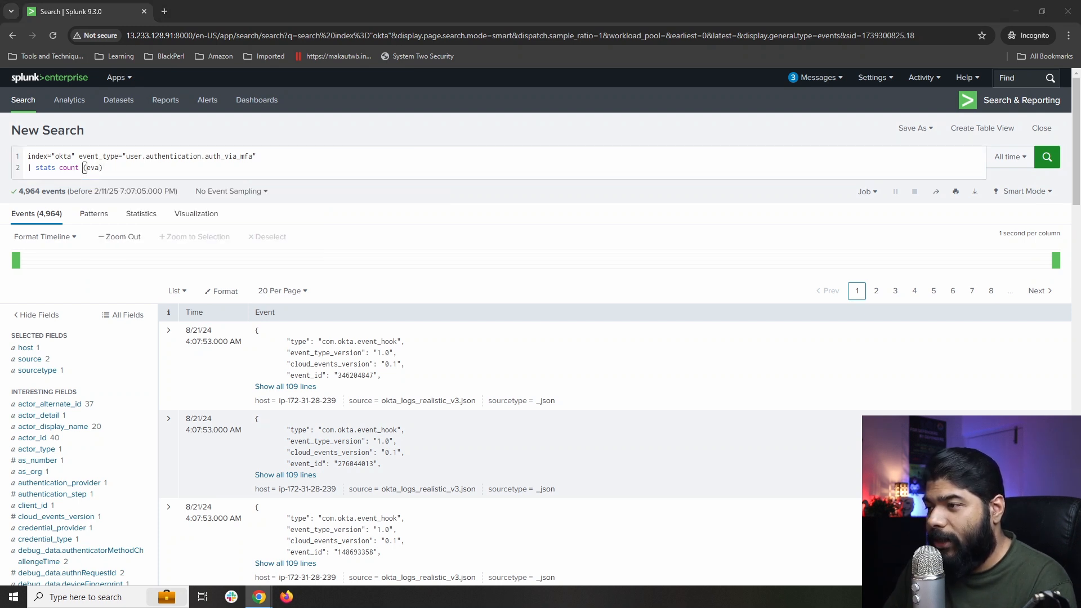
pyautogui.click(98, 168)
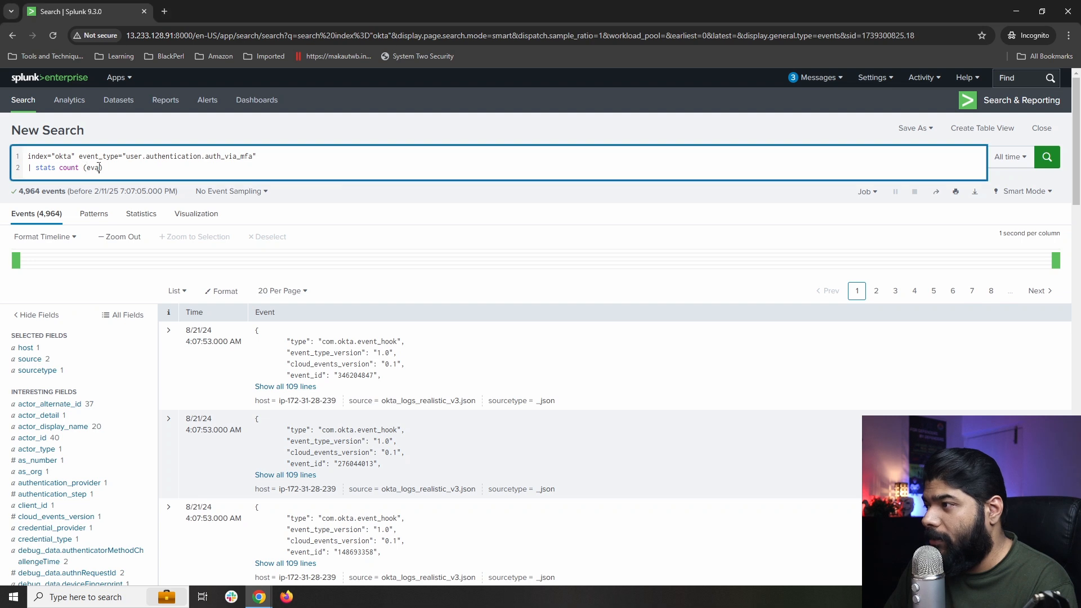
pyautogui.write('l(result="SUCCESS")')
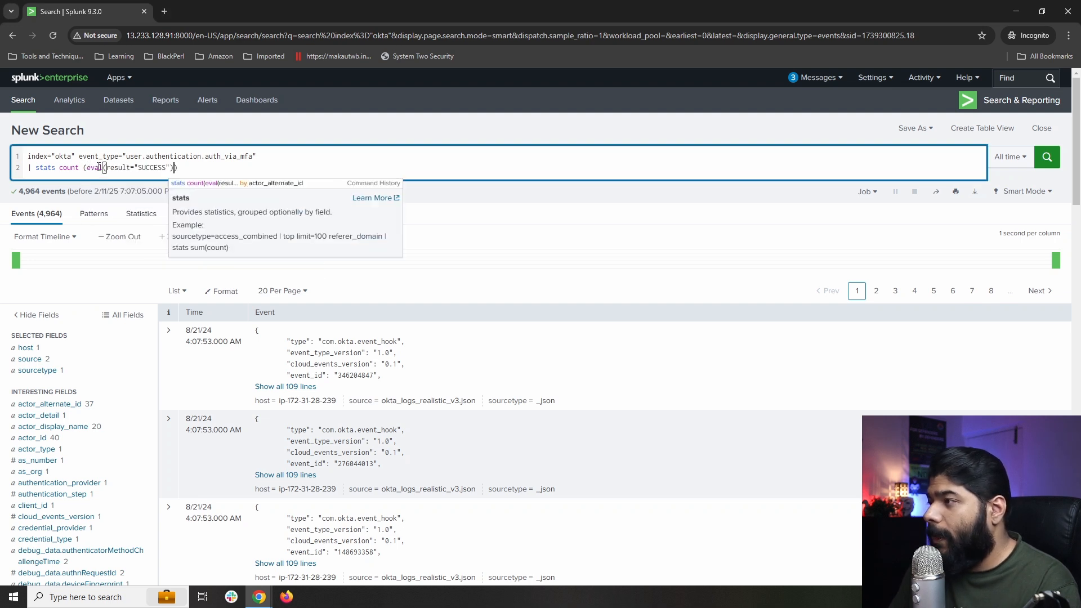
pyautogui.write(') ')
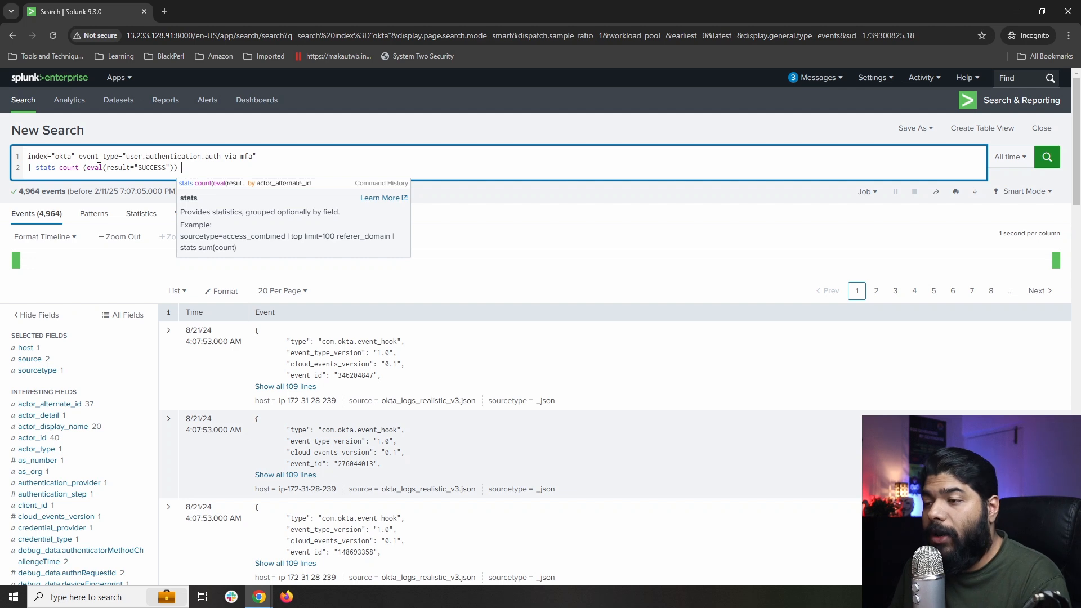
pyautogui.write('as')
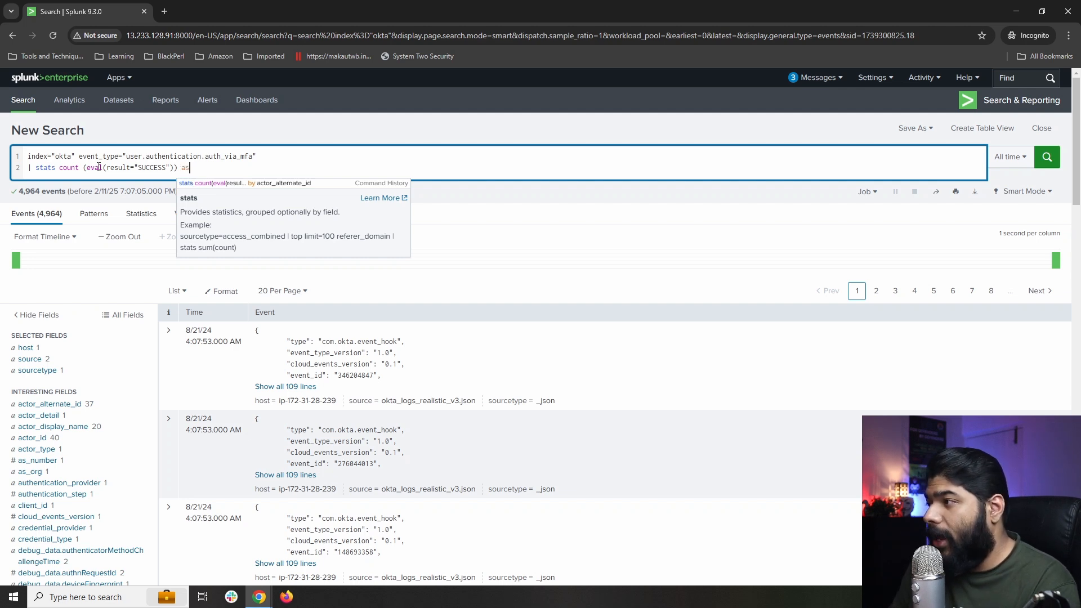
pyautogui.write(' succes')
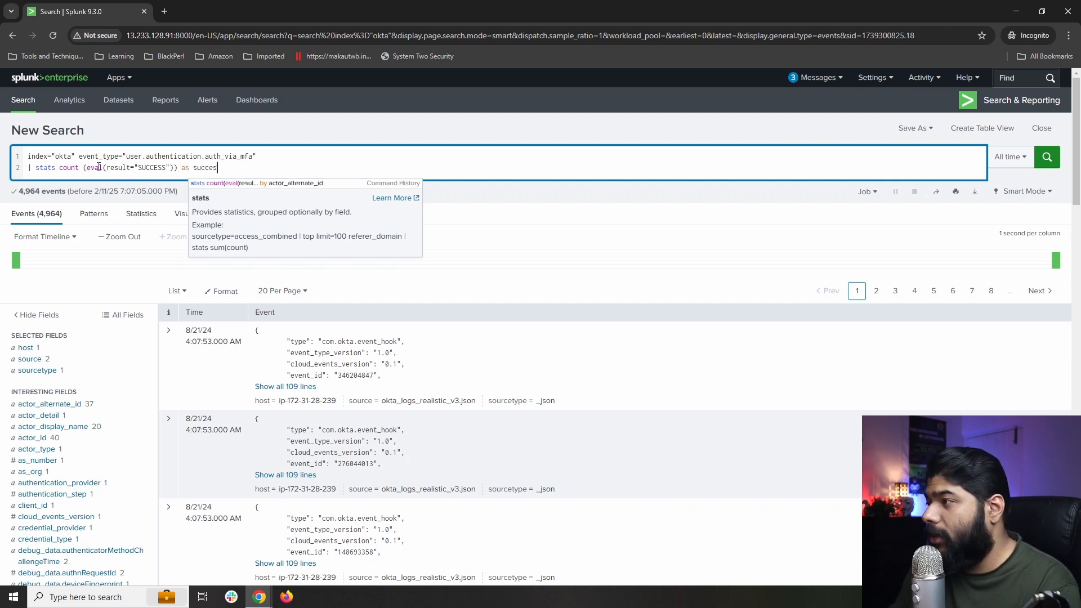
pyautogui.write('s_c')
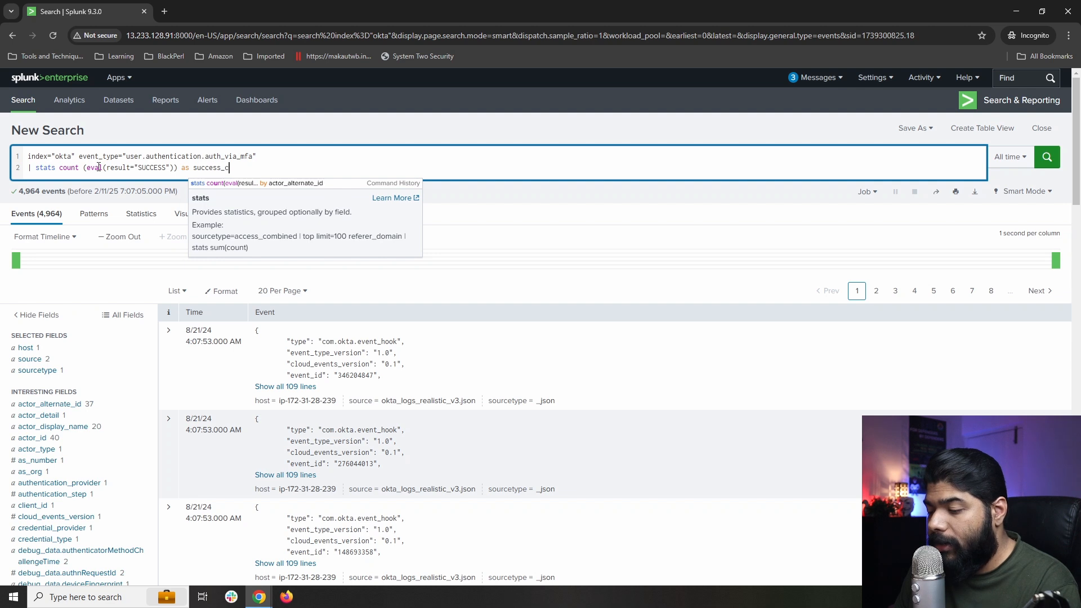
pyautogui.write('ount,')
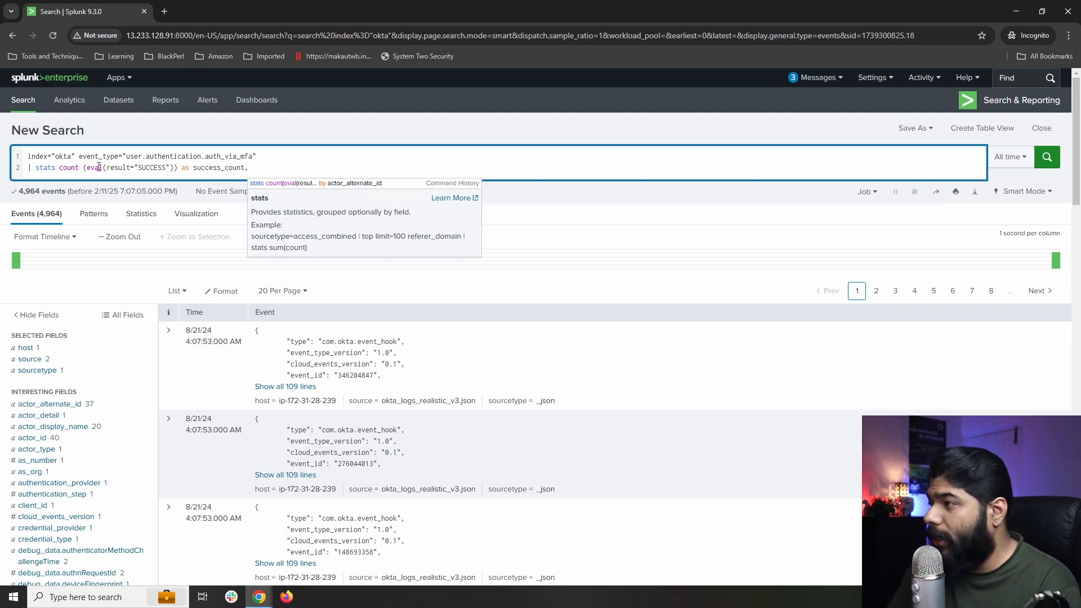
# Add a matching count for result="FAILURE" as failure_count and run the search.
pyautogui.moveTo(60, 169); pyautogui.dragTo(179, 168)
pyautogui.hotkey('ctrl', 'c')
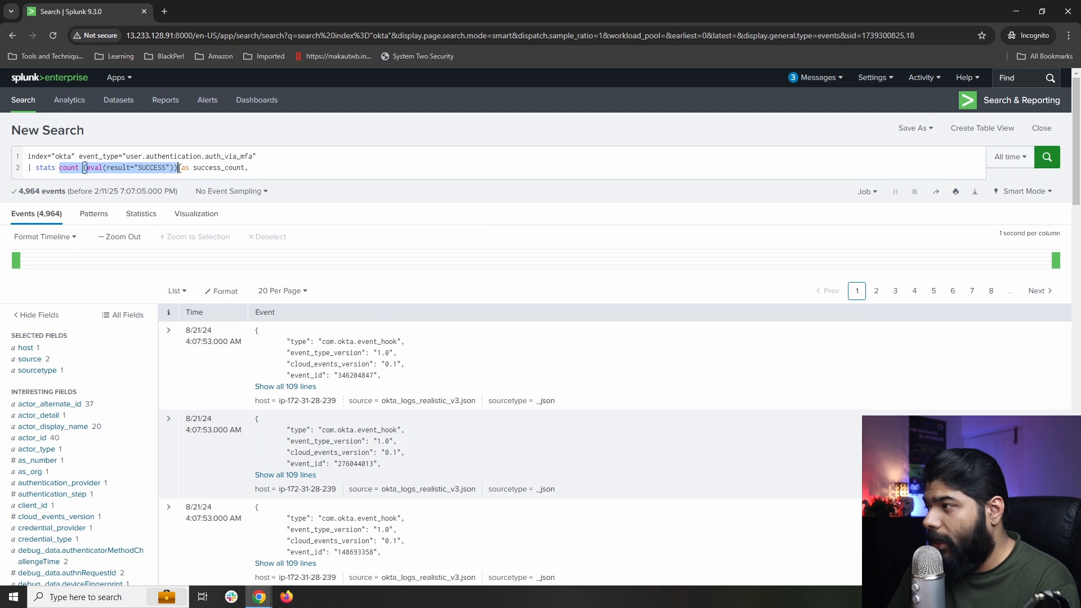
pyautogui.click(269, 173)
pyautogui.hotkey('ctrl', 'v')
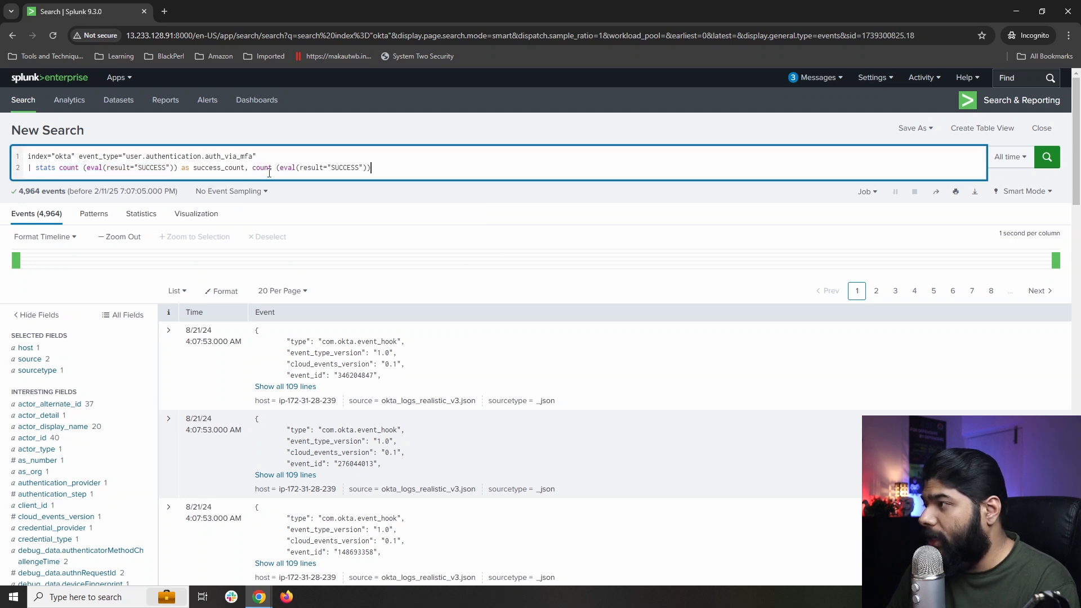
pyautogui.moveTo(361, 169); pyautogui.dragTo(331, 168)
pyautogui.write('FA')
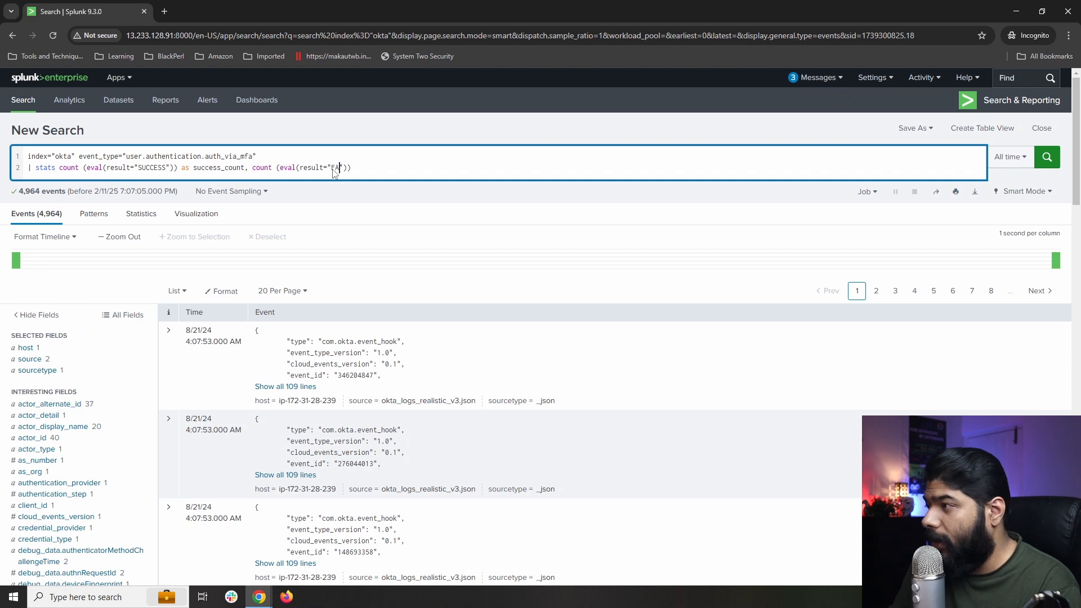
pyautogui.write('ILURE"))')
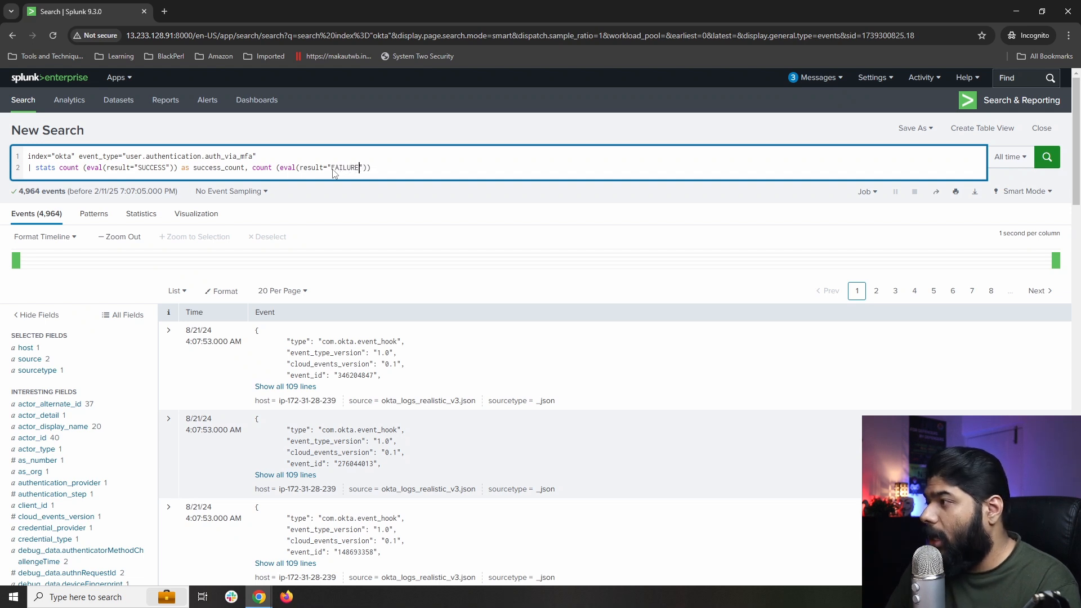
pyautogui.write(' as ')
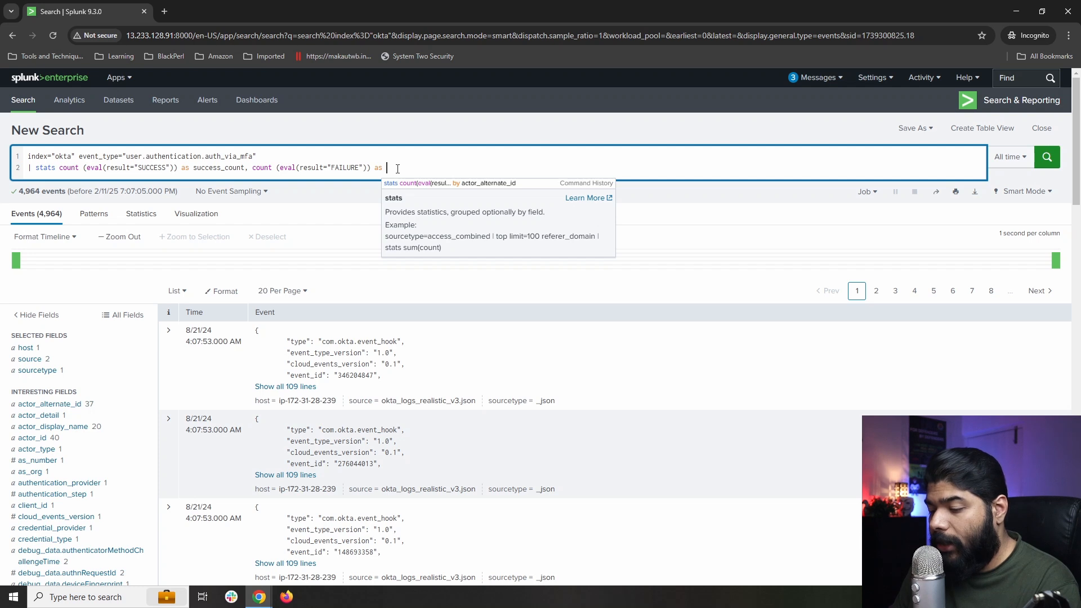
pyautogui.write('failure')
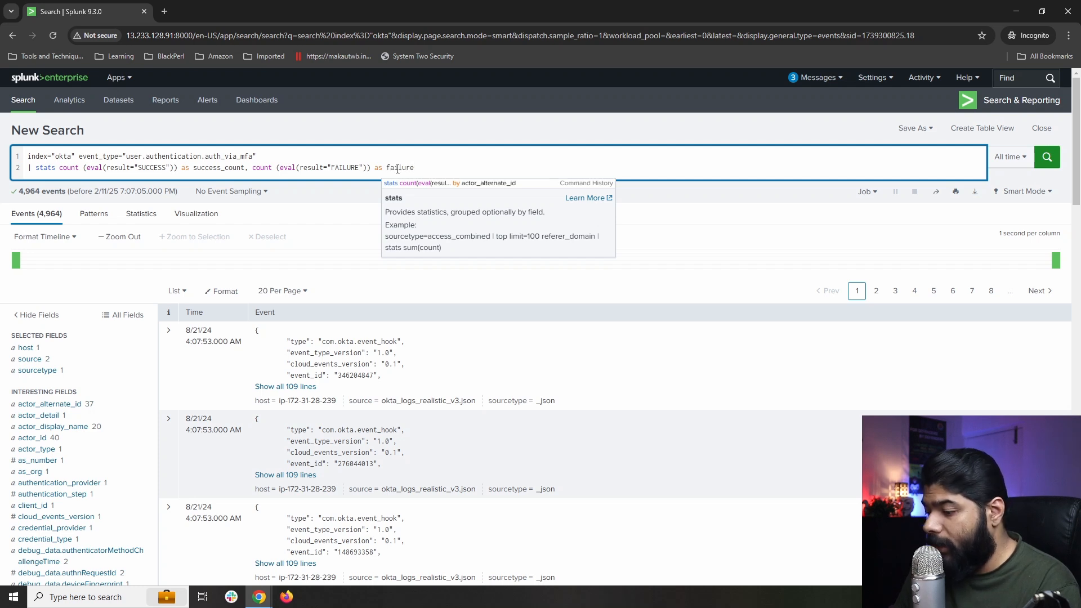
pyautogui.write('_count')
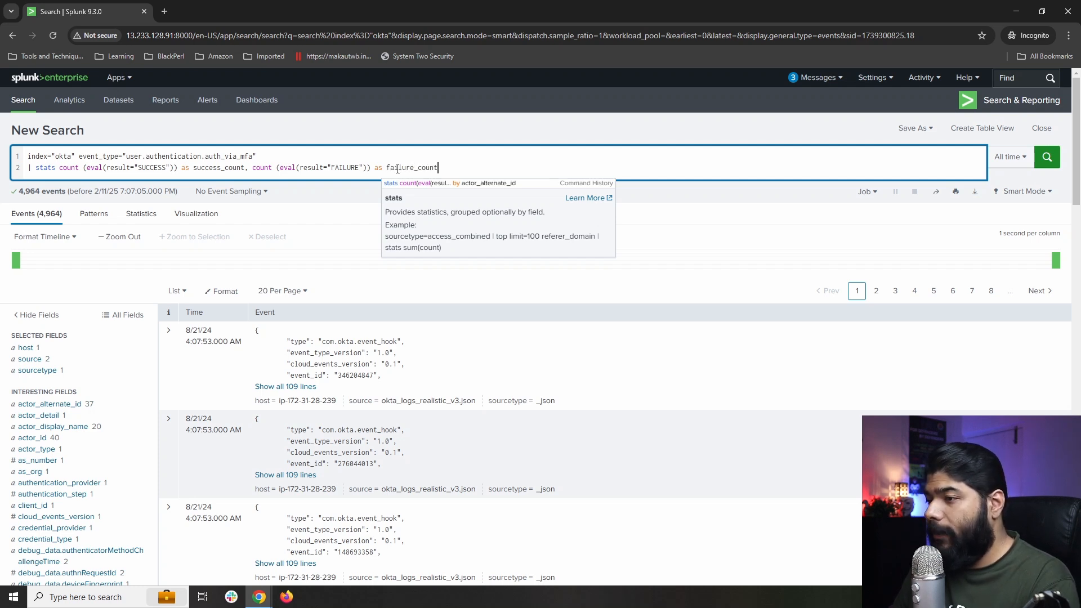
pyautogui.press('Return')
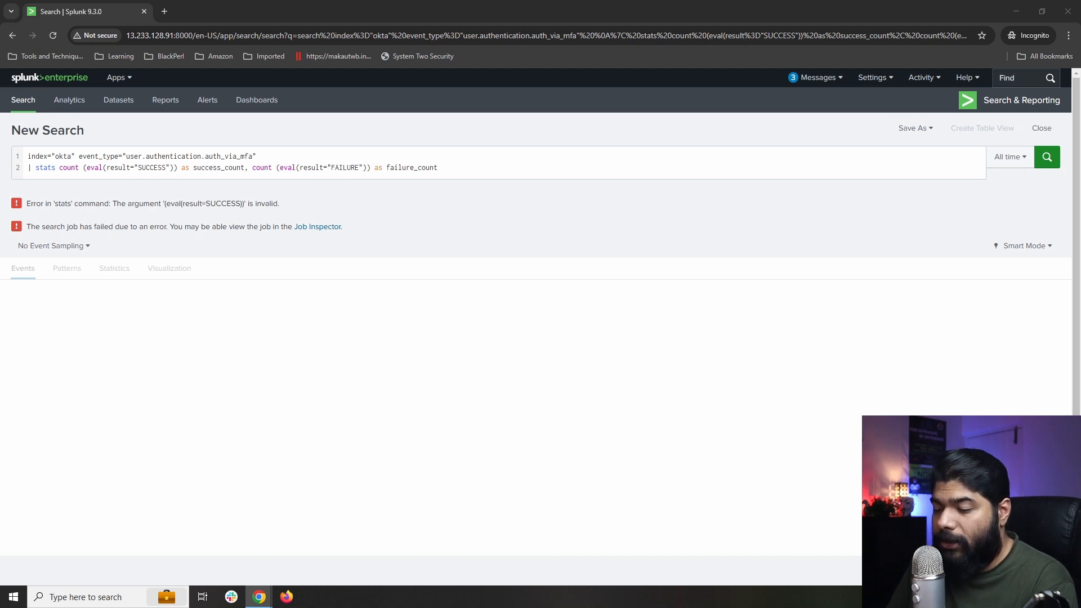
# Replace line 2 with the corrected stats grouped by actor_alternate_id, rejoin wrapped words, and rerun.
pyautogui.moveTo(36, 168); pyautogui.dragTo(442, 166)
pyautogui.hotkey('ctrl', 'v')
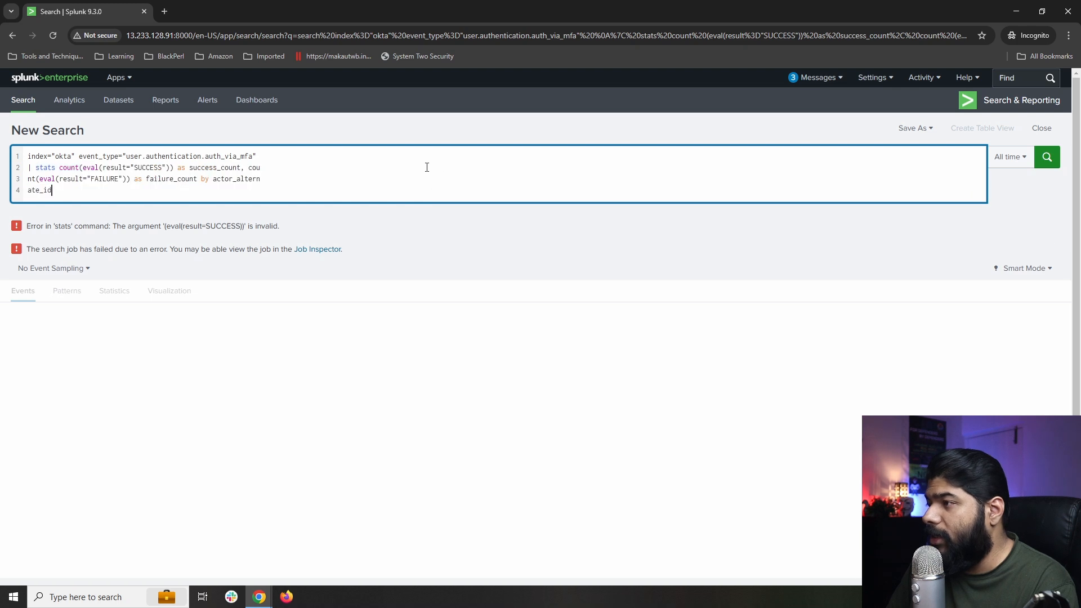
pyautogui.click(27, 178)
pyautogui.press('BackSpace')
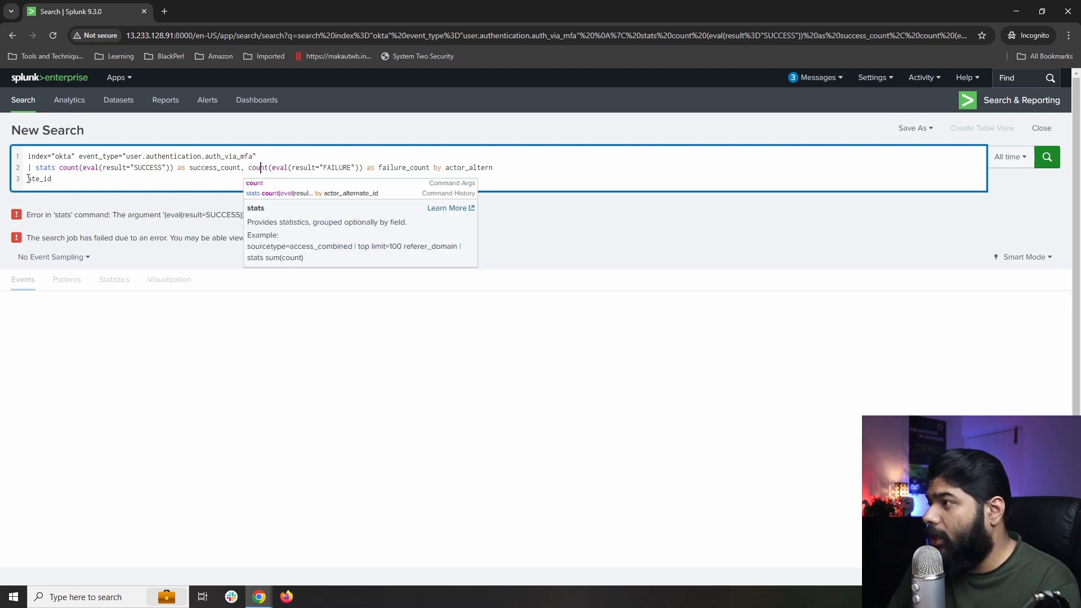
pyautogui.click(30, 180)
pyautogui.press('BackSpace')
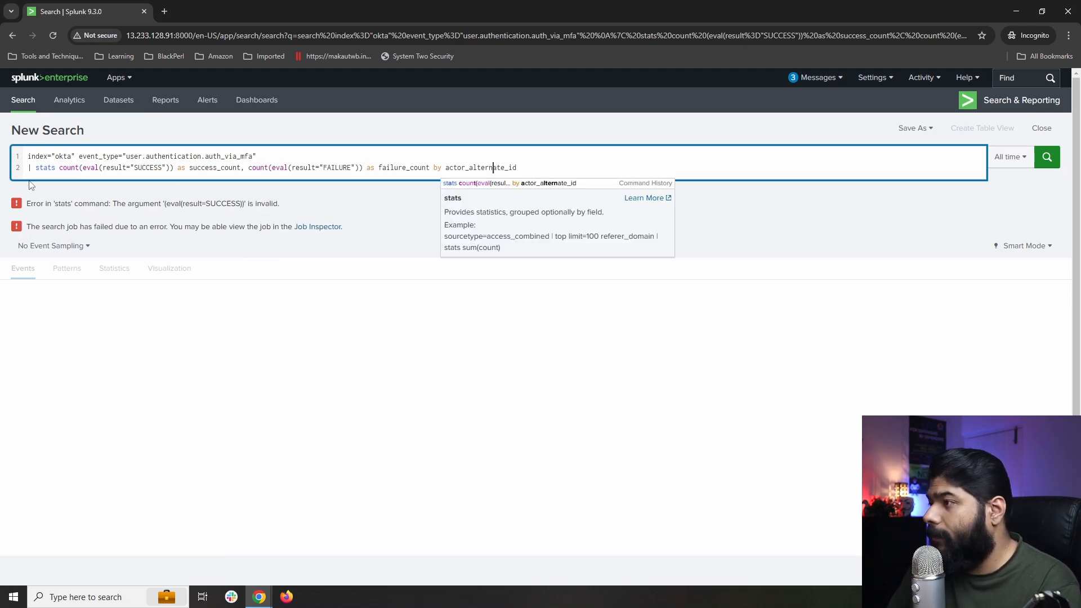
pyautogui.press('Return')
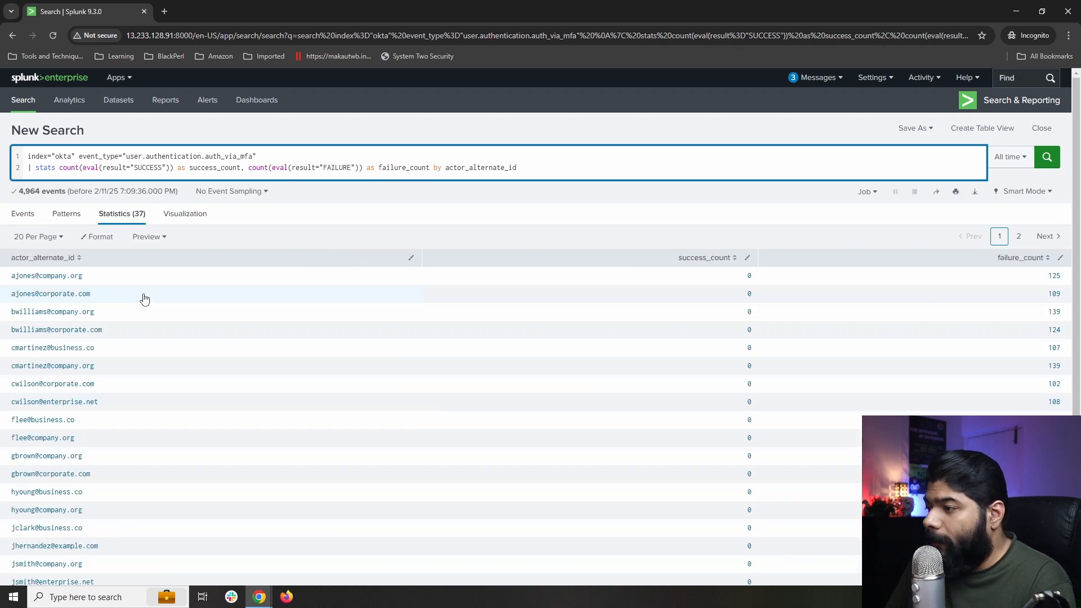
pyautogui.scroll(-1, 144, 302)
pyautogui.scroll(1, 145, 304)
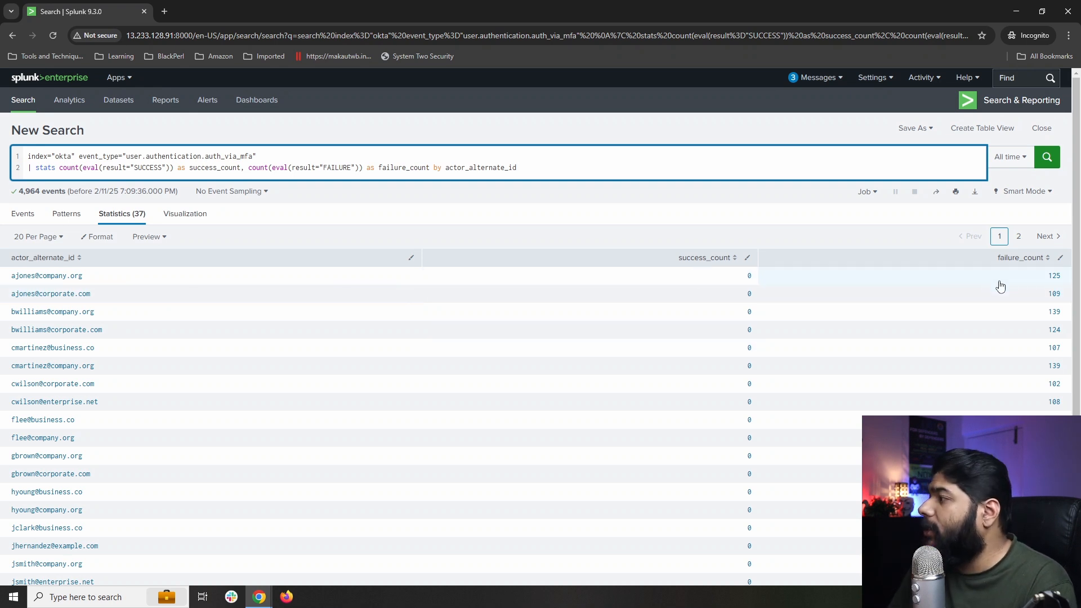
pyautogui.scroll(-1, 786, 432)
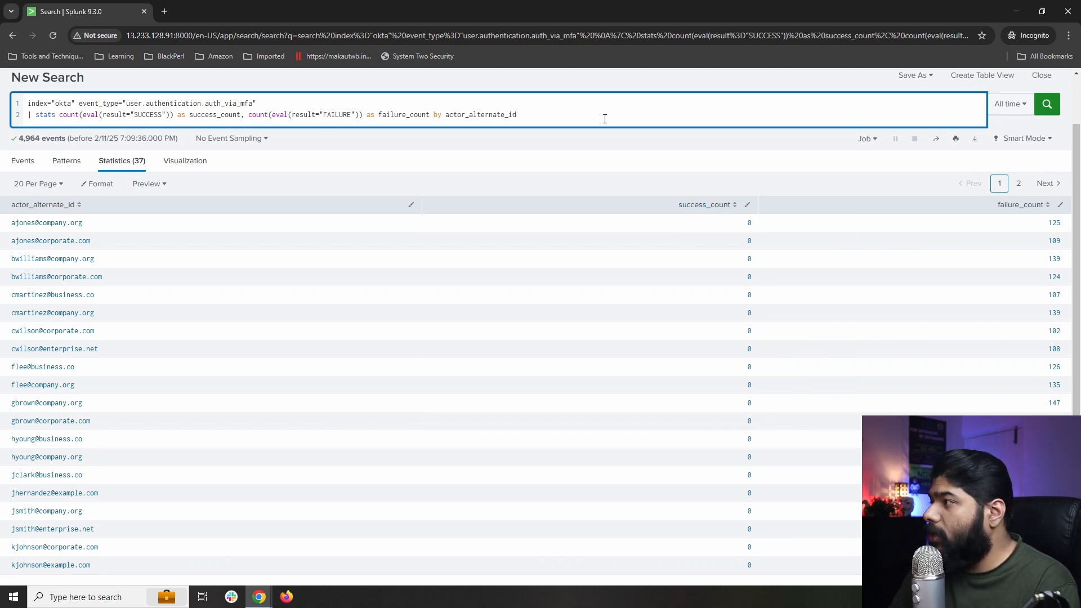
# Add a third line '| where success_count > 0 AND failure_count > 0' and run it.
pyautogui.hotkey('shift', 'Return')
pyautogui.write('| ')
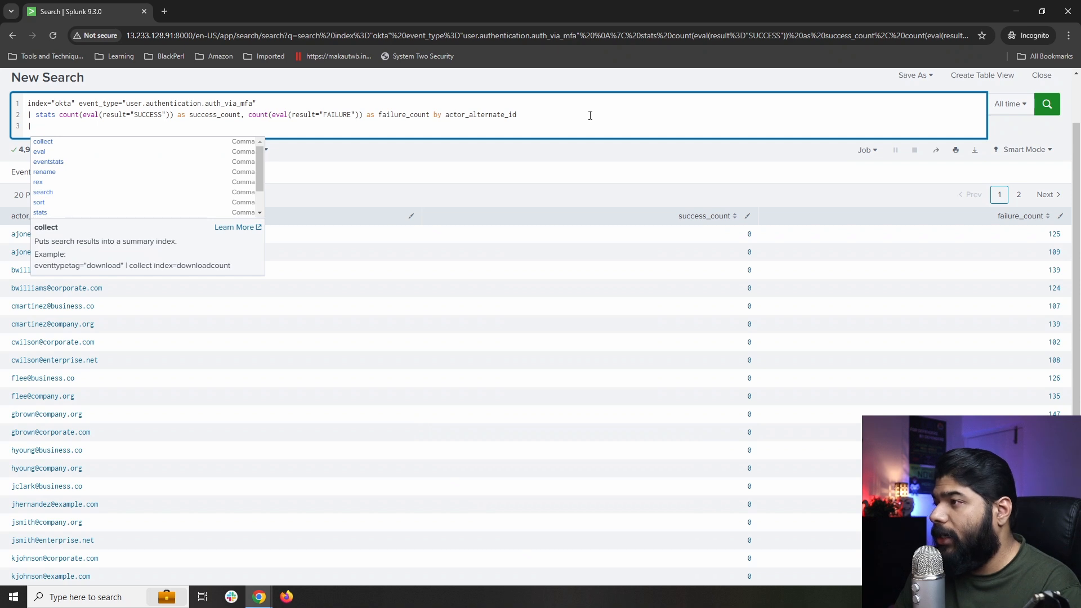
pyautogui.write('where')
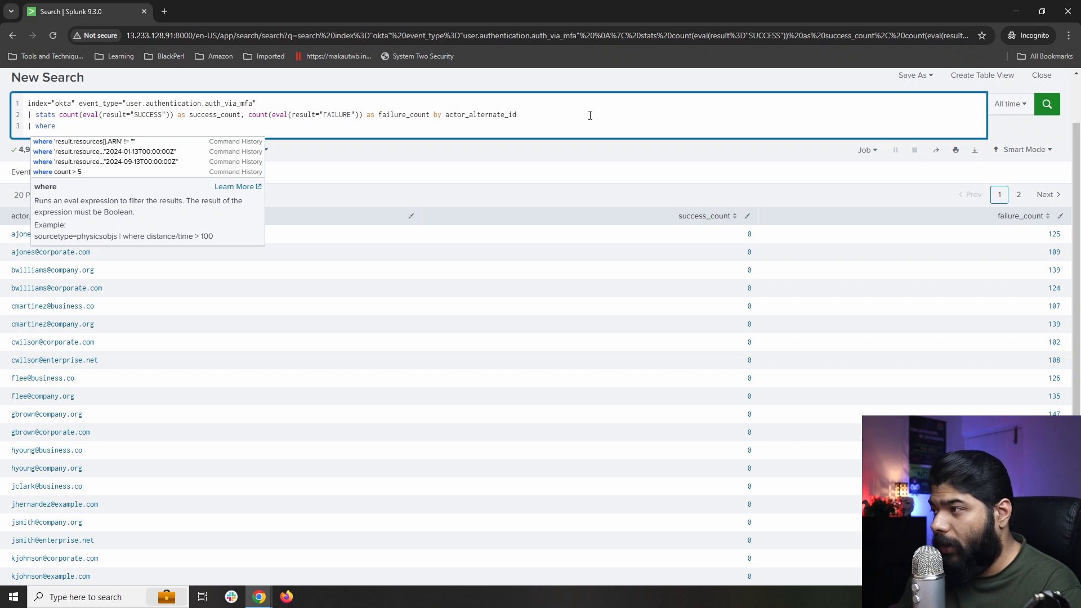
pyautogui.write('su')
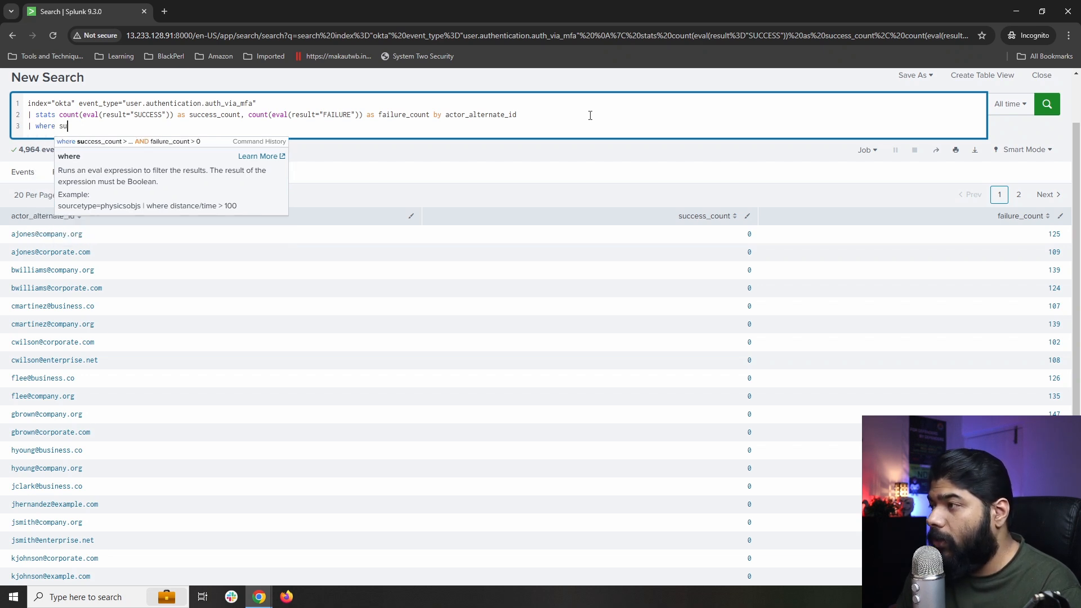
pyautogui.press('Down')
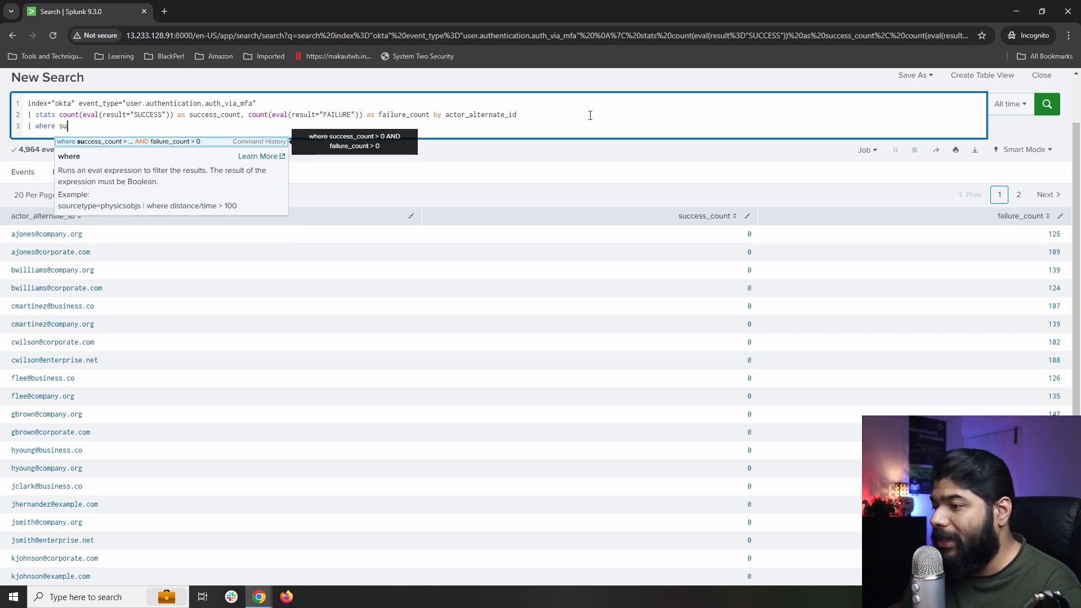
pyautogui.press('Return')
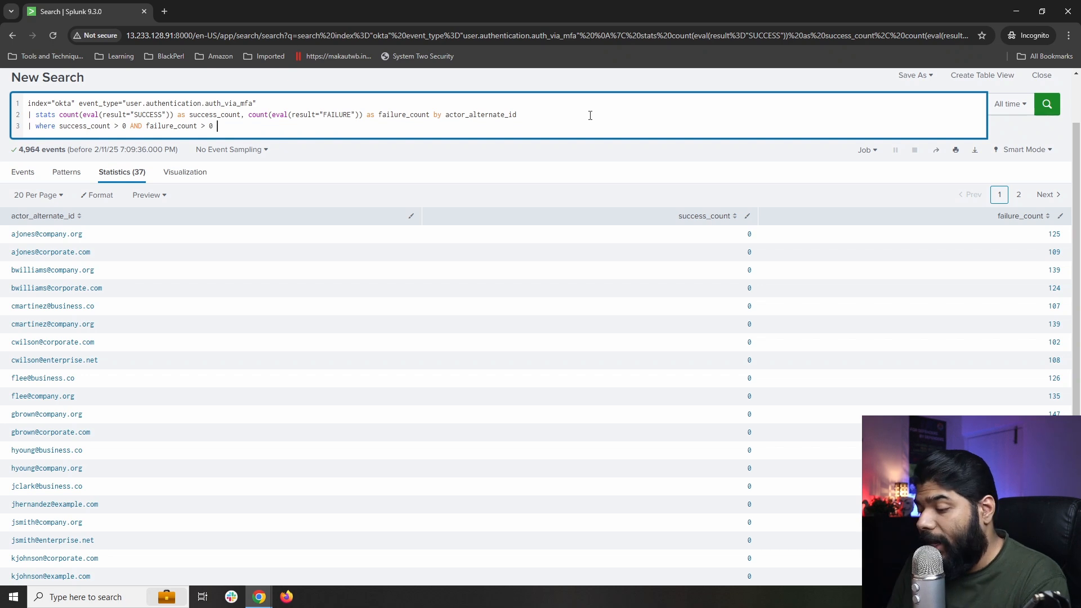
pyautogui.press('Return')
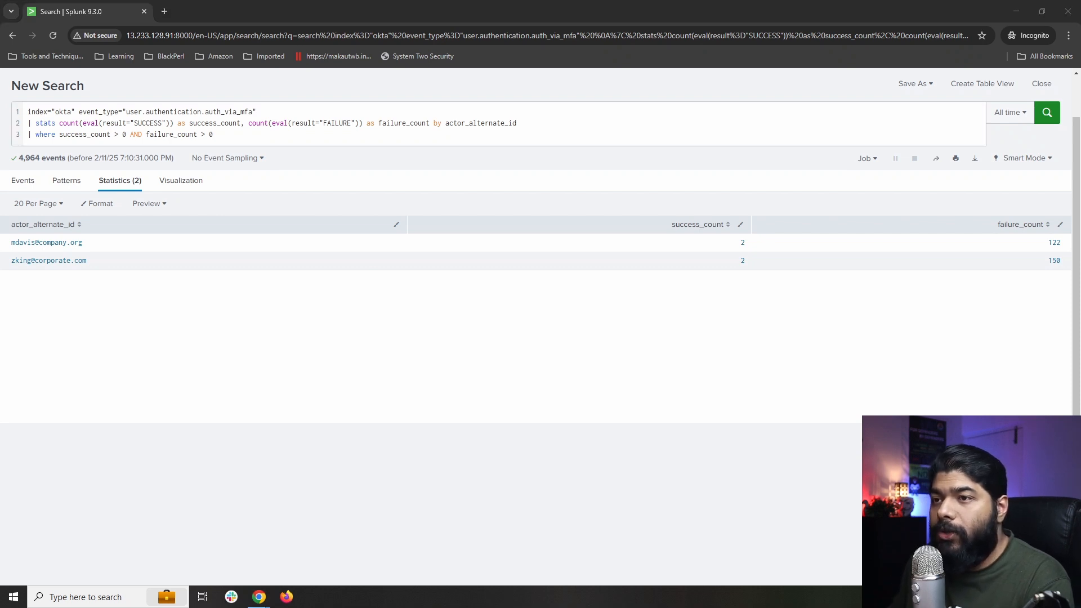
pyautogui.moveTo(94, 241); pyautogui.dragTo(131, 228)
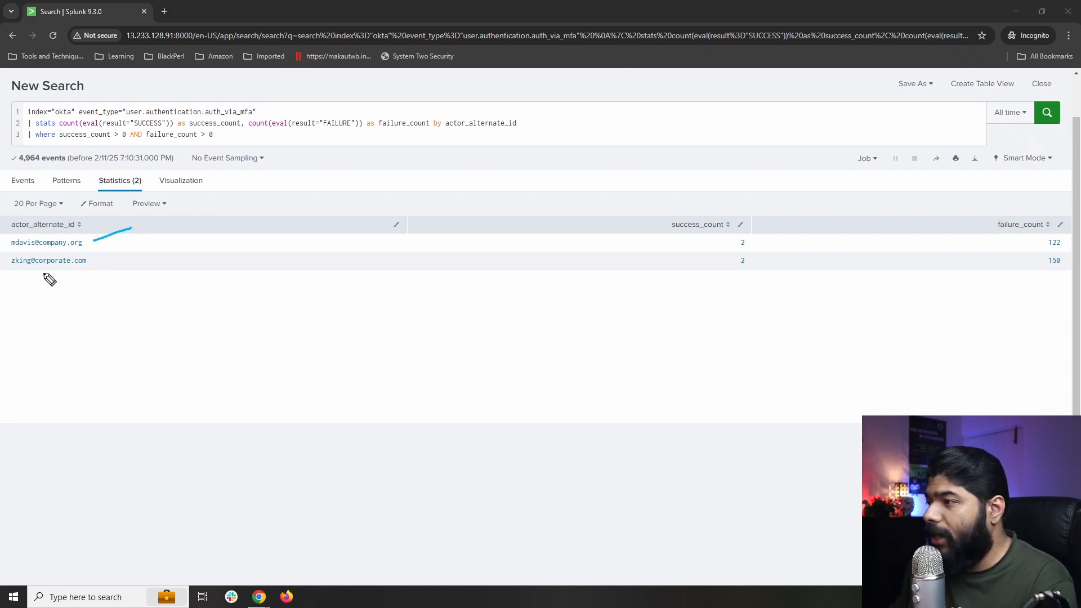
pyautogui.moveTo(17, 275)
pyautogui.mouseDown()
pyautogui.moveTo(88, 268)
pyautogui.moveTo(75, 279)
pyautogui.mouseUp()
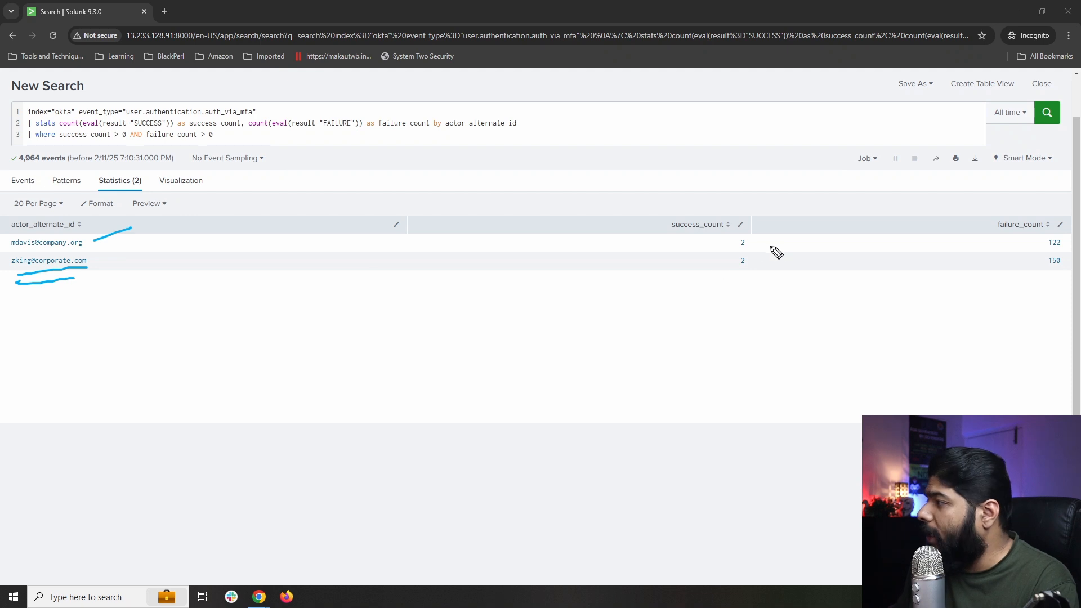
pyautogui.moveTo(700, 231); pyautogui.dragTo(769, 174)
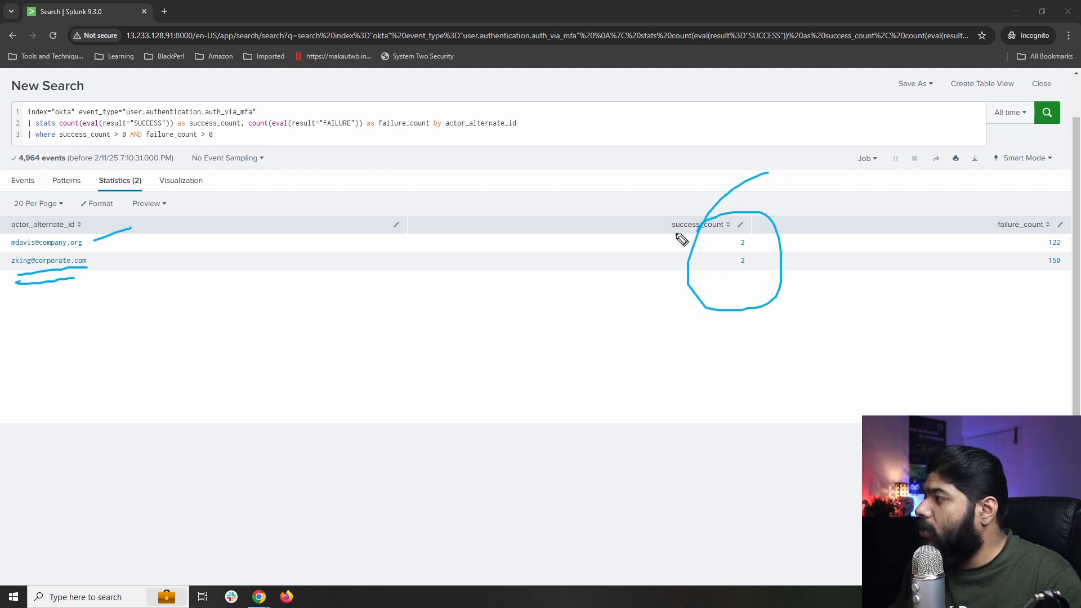
pyautogui.moveTo(673, 232); pyautogui.dragTo(706, 230)
pyautogui.moveTo(681, 236); pyautogui.dragTo(702, 239)
pyautogui.moveTo(1006, 232); pyautogui.dragTo(1026, 236)
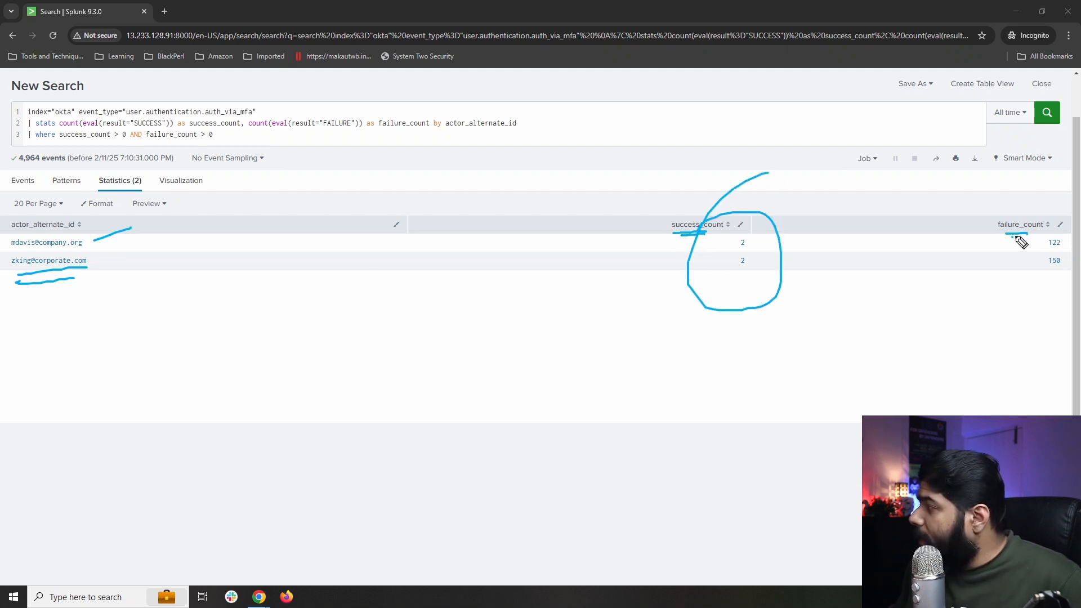
pyautogui.click(1029, 275)
pyautogui.moveTo(1030, 277)
pyautogui.mouseDown()
pyautogui.moveTo(1033, 222)
pyautogui.moveTo(1037, 273)
pyautogui.mouseUp()
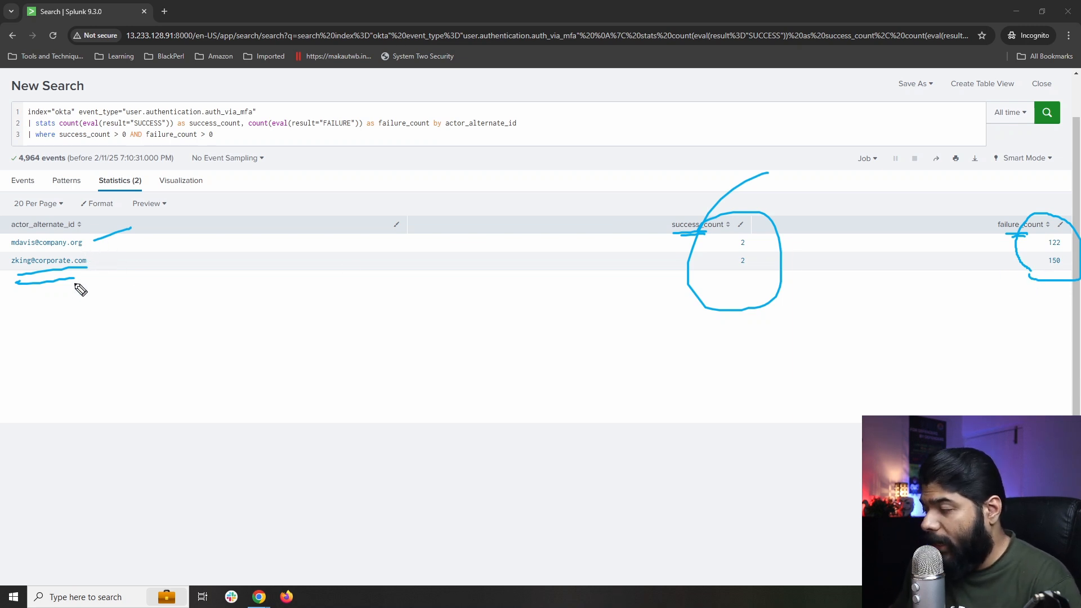
pyautogui.moveTo(81, 376)
pyautogui.mouseDown()
pyautogui.moveTo(63, 276)
pyautogui.moveTo(59, 288)
pyautogui.moveTo(72, 281)
pyautogui.mouseUp()
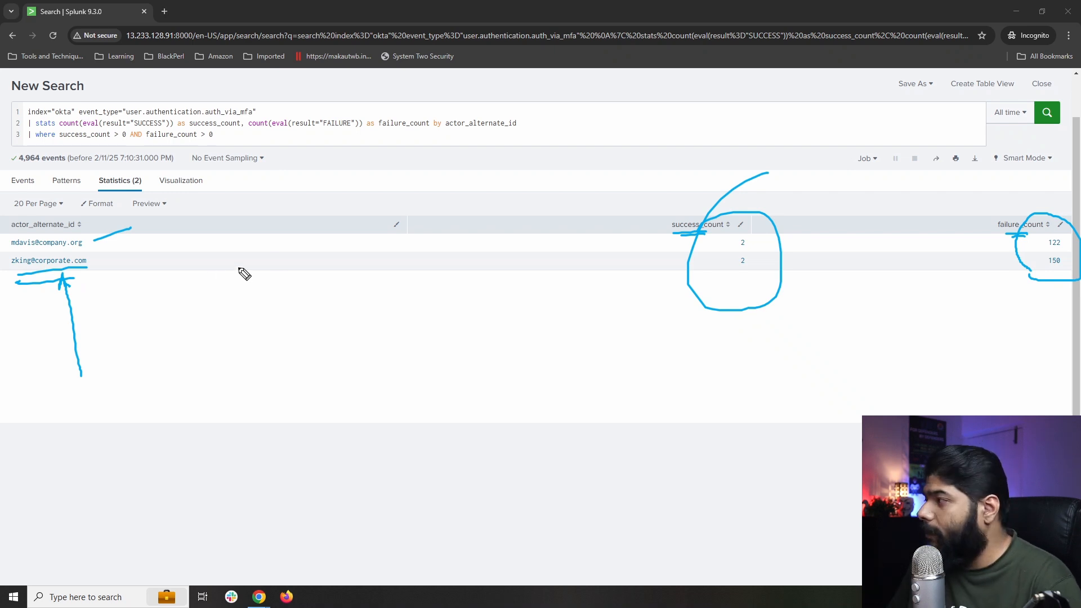
pyautogui.moveTo(728, 362)
pyautogui.mouseDown()
pyautogui.moveTo(741, 280)
pyautogui.moveTo(749, 289)
pyautogui.mouseUp()
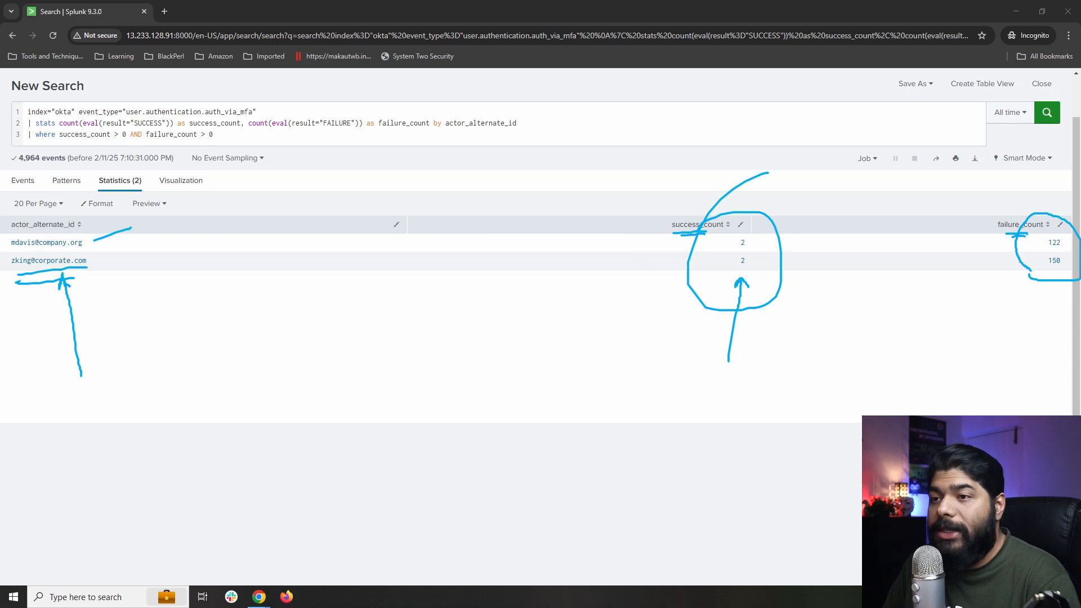
pyautogui.press('Escape')
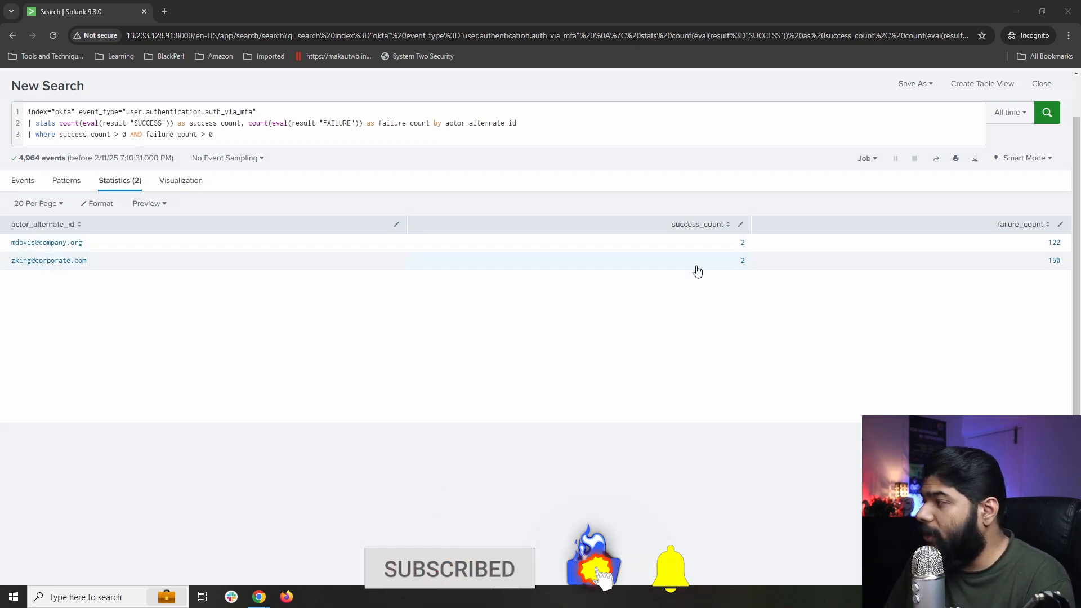
# Empty the search bar and begin a new query with index="aws.
pyautogui.click(255, 135)
pyautogui.hotkey('ctrl', 'a')
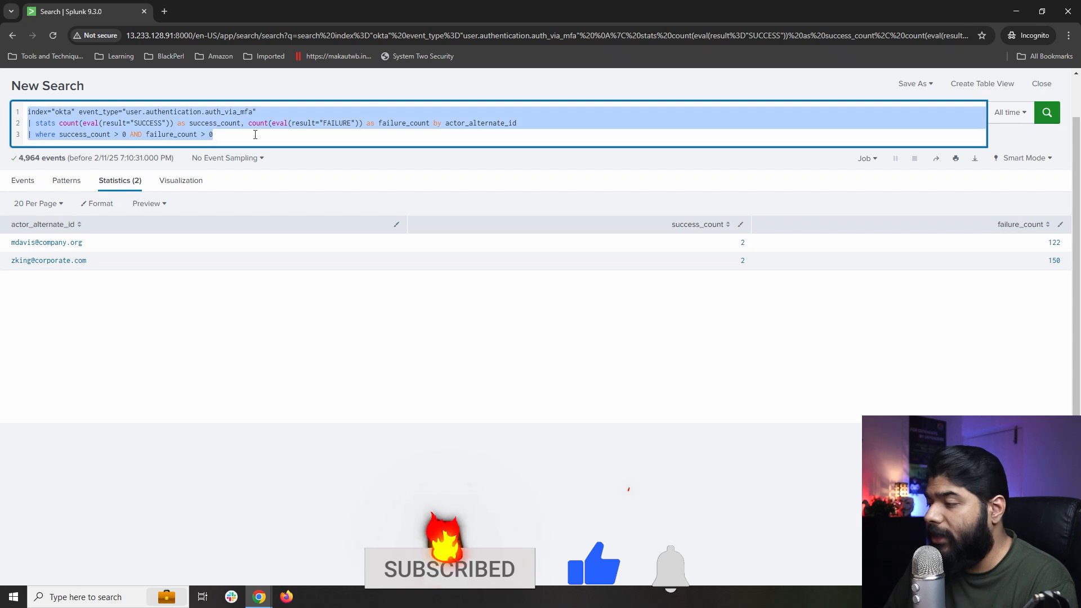
pyautogui.press('BackSpace')
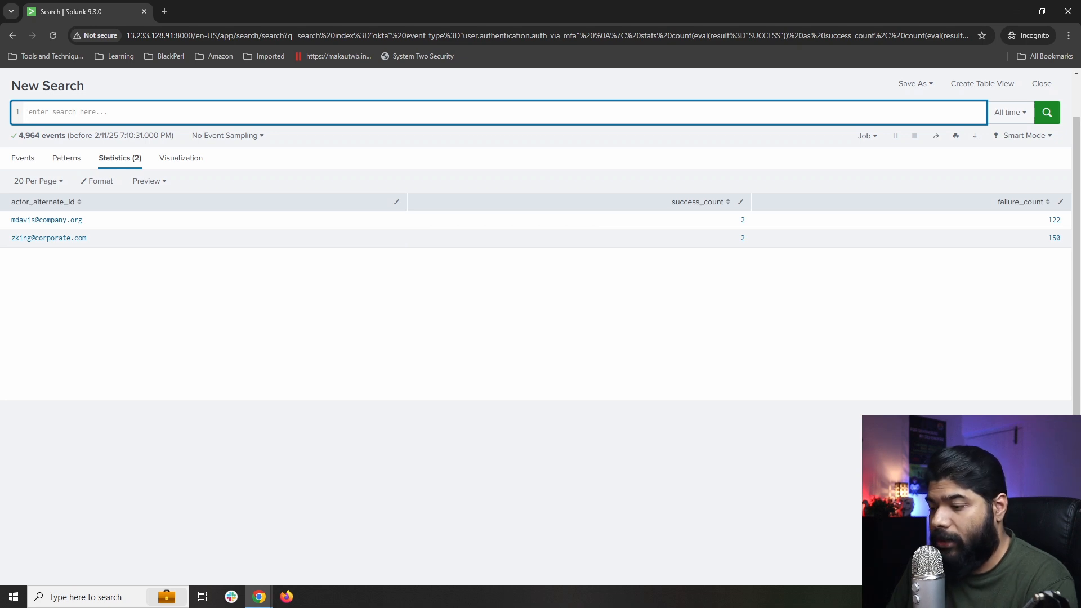
pyautogui.write('index')
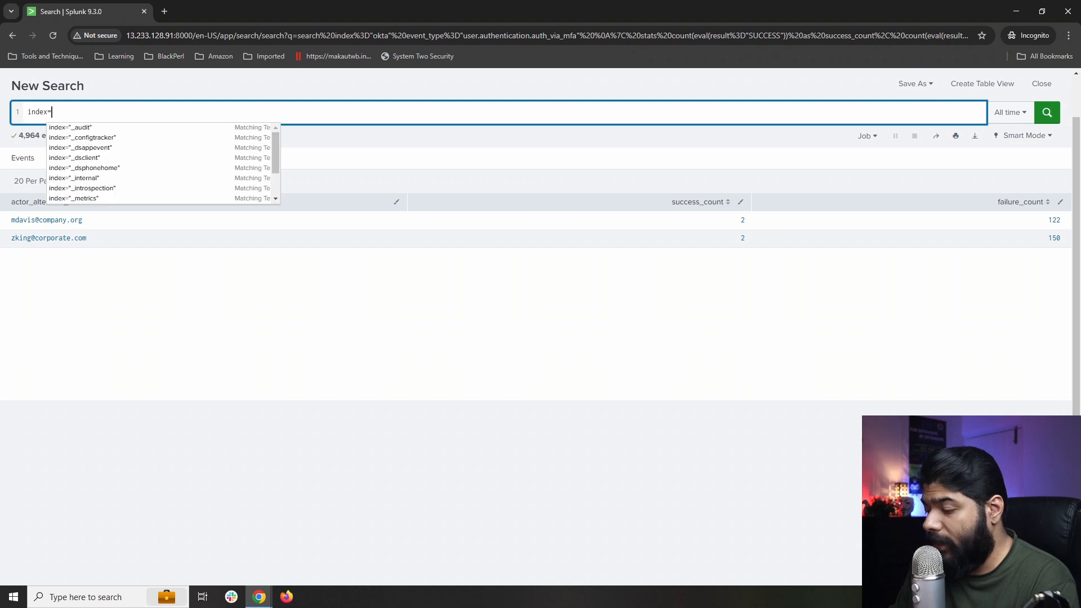
pyautogui.write('="aws')
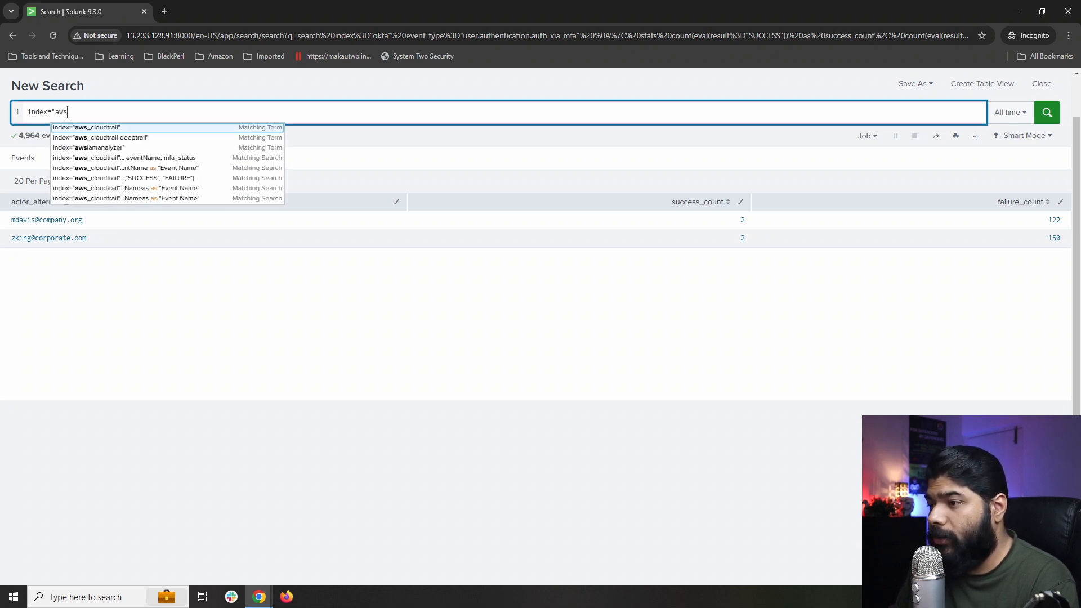
# Build index="aws_cloudtrail" with a second line '| search userIdentity.arn=' and its value cleared.
pyautogui.press('Return')
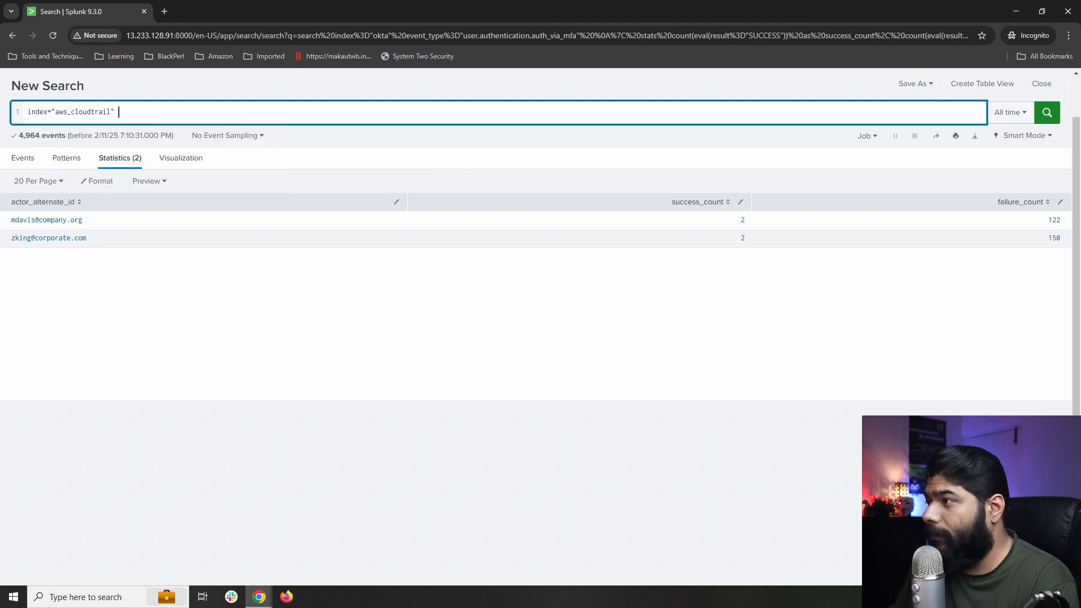
pyautogui.write('|')
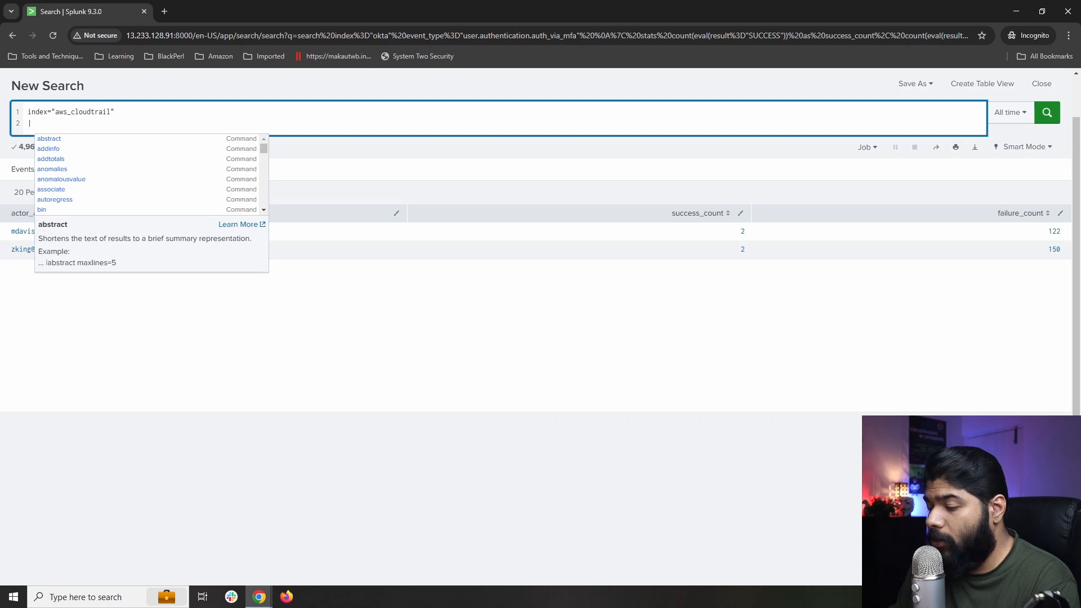
pyautogui.write(' search ')
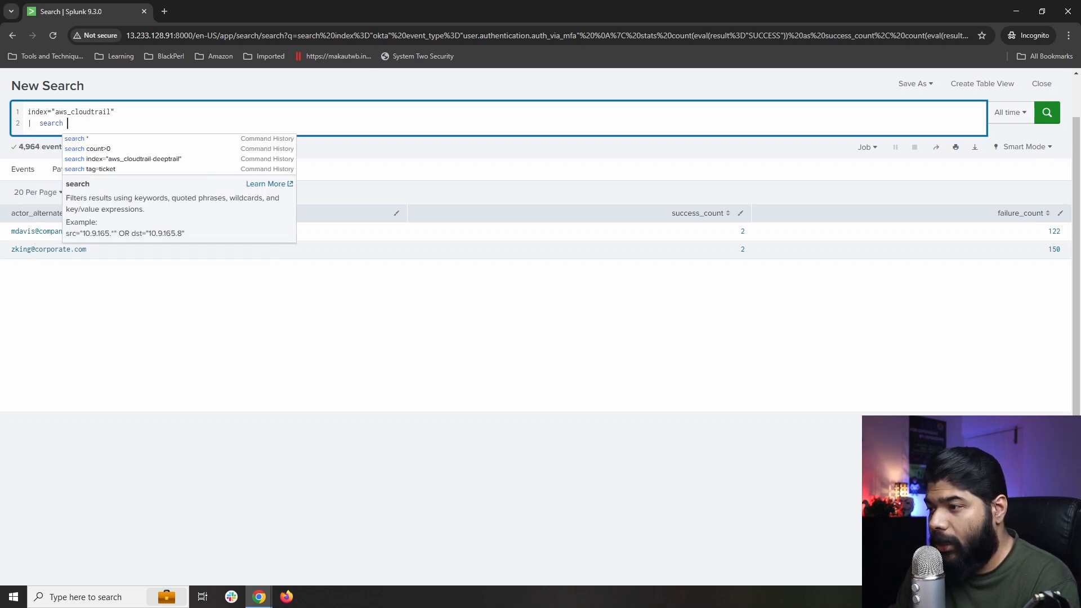
pyautogui.write('user')
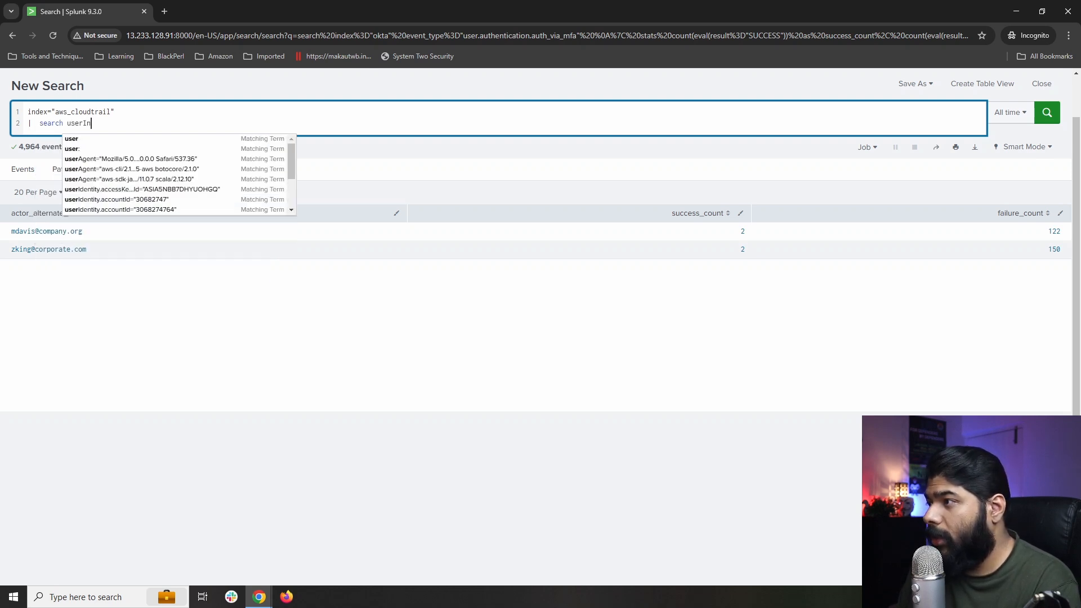
pyautogui.write('Ide')
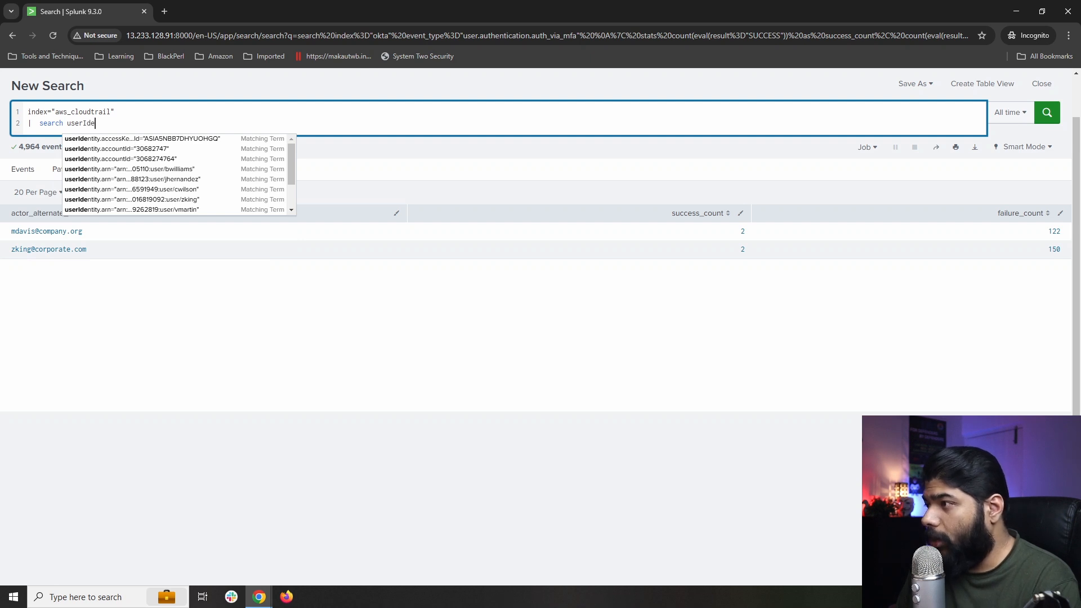
pyautogui.press('Down')
pyautogui.press('Down')
pyautogui.press('Down')
pyautogui.press('Down')
pyautogui.press('Return')
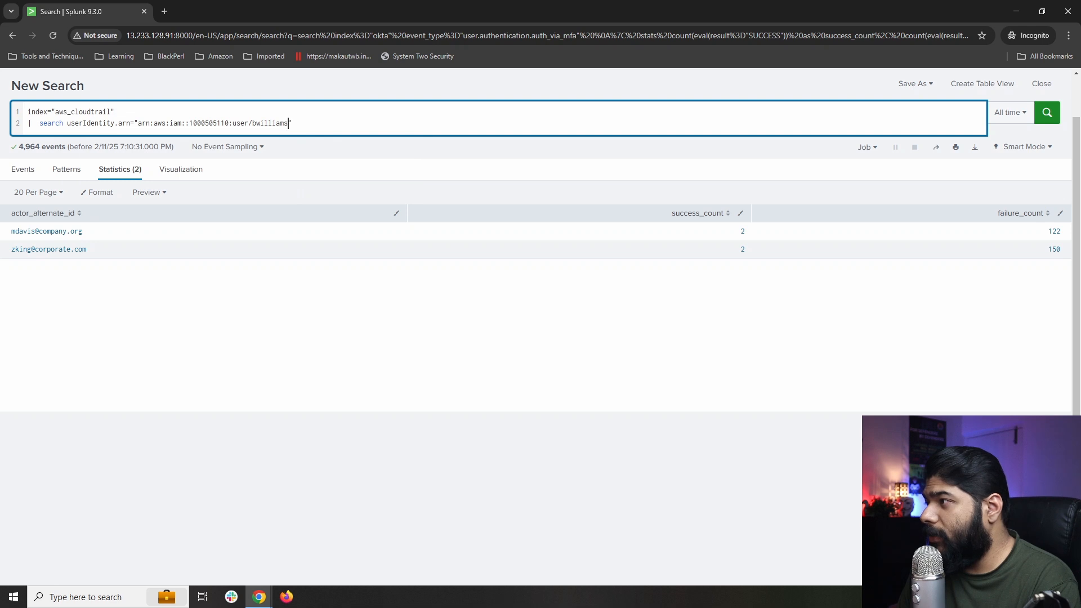
pyautogui.press('BackSpace')
pyautogui.press('BackSpace')
pyautogui.press('BackSpace')
pyautogui.press('BackSpace')
pyautogui.press('BackSpace')
pyautogui.press('BackSpace')
pyautogui.press('BackSpace')
pyautogui.press('BackSpace')
pyautogui.press('BackSpace')
pyautogui.press('BackSpace')
pyautogui.press('BackSpace')
pyautogui.press('BackSpace')
pyautogui.press('BackSpace')
pyautogui.press('BackSpace')
pyautogui.press('BackSpace')
pyautogui.press('BackSpace')
pyautogui.press('BackSpace')
pyautogui.press('BackSpace')
pyautogui.press('BackSpace')
pyautogui.press('BackSpace')
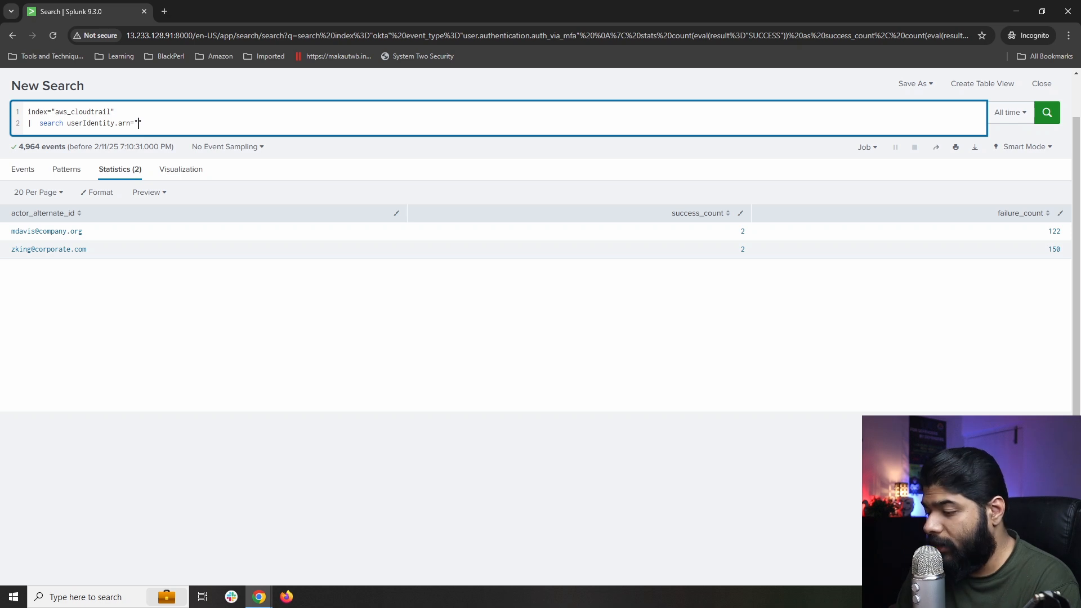
# Filter userIdentity.arn with wildcards to match either flagged username using OR, then begin an eval line.
pyautogui.write('**')
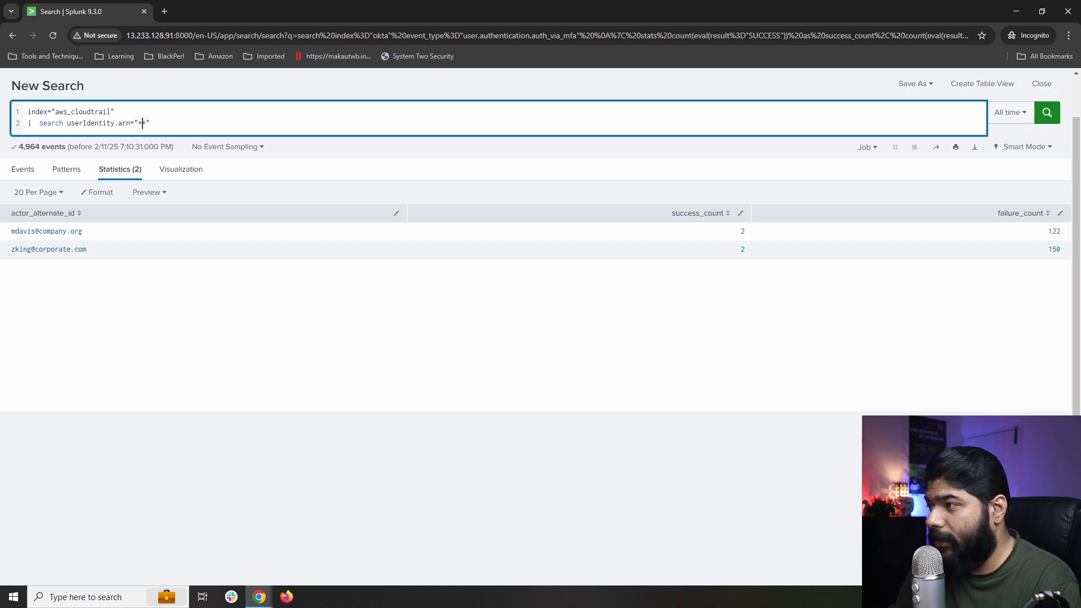
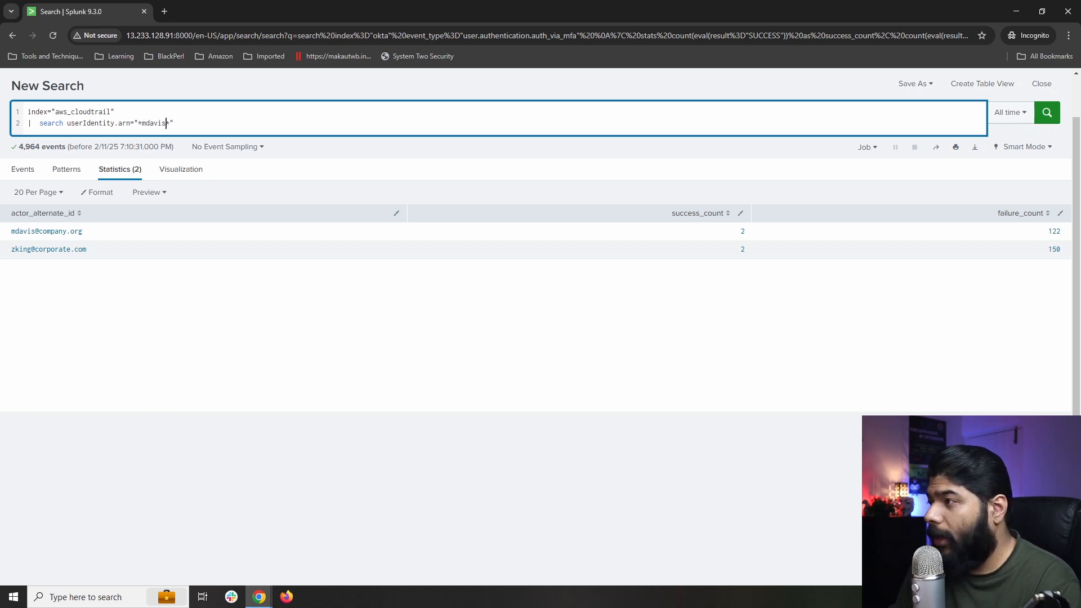
pyautogui.write('" ')
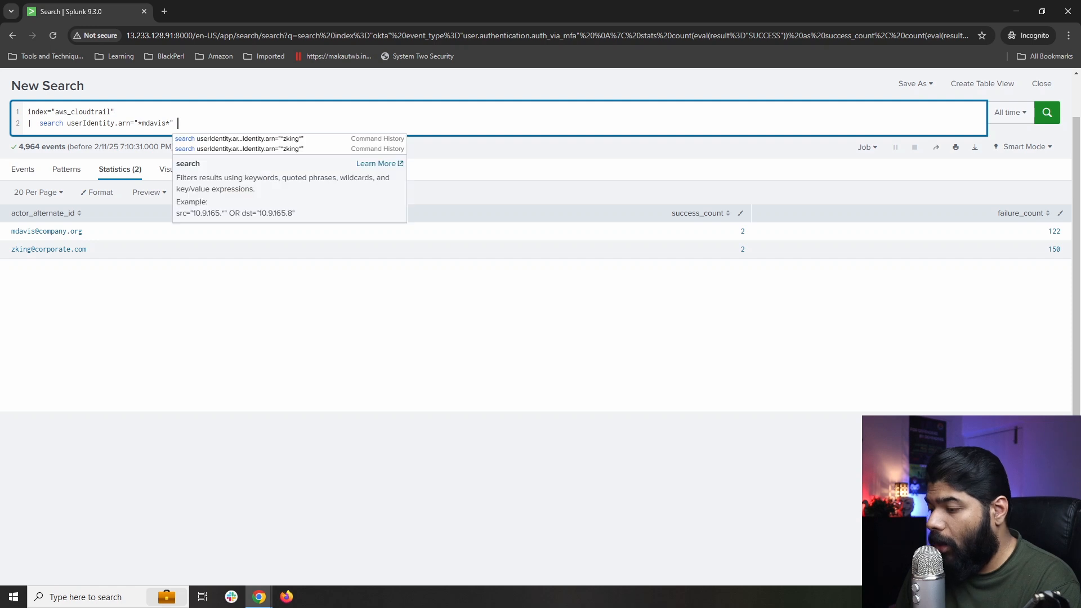
pyautogui.write('OR')
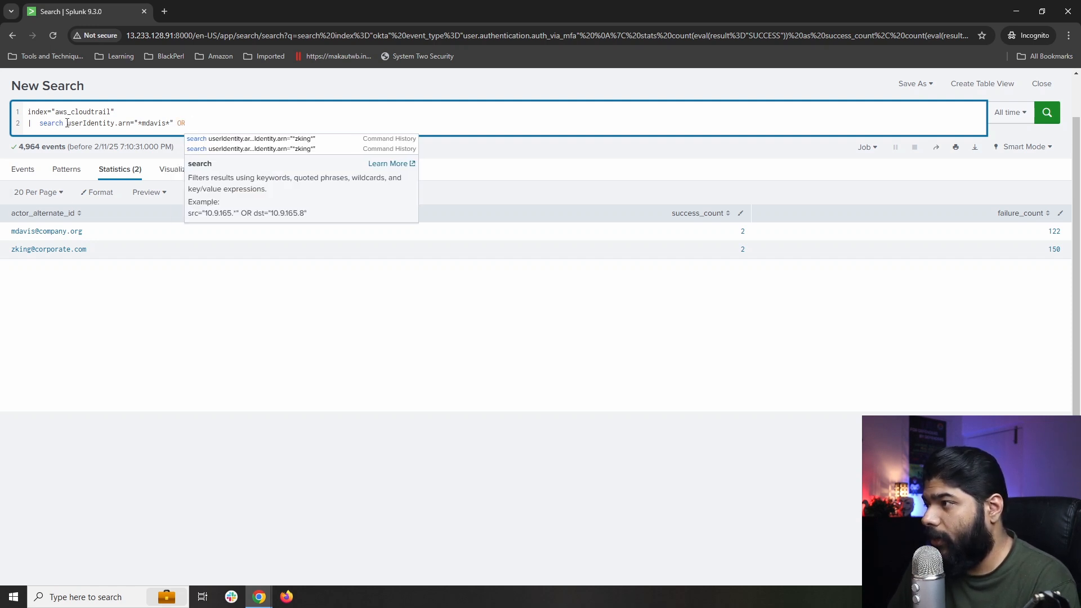
pyautogui.moveTo(67, 123); pyautogui.dragTo(174, 124)
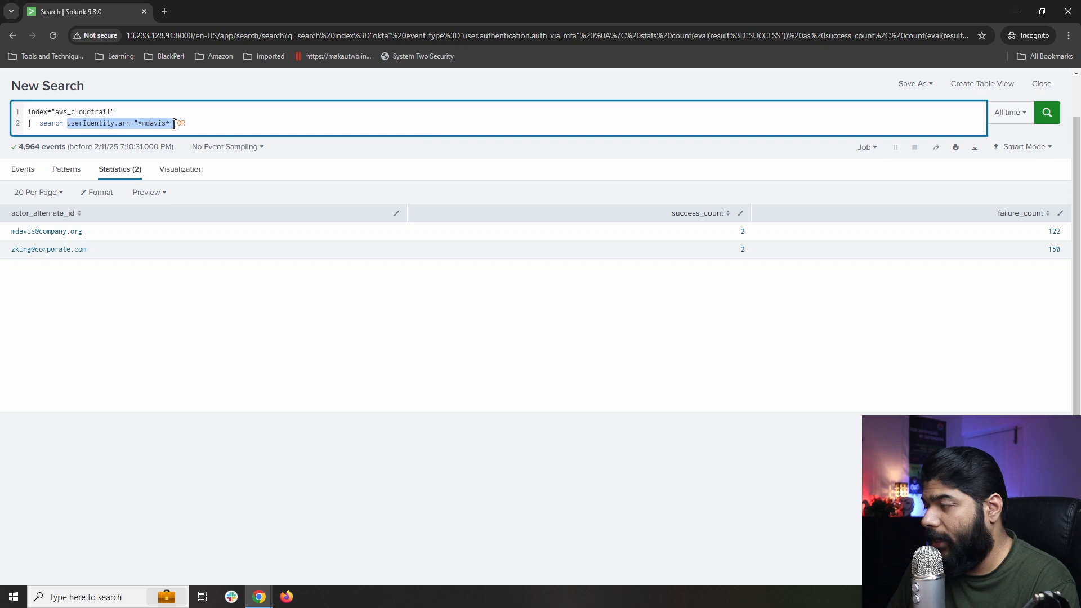
pyautogui.hotkey('ctrl', 'c')
pyautogui.click(191, 123)
pyautogui.hotkey('ctrl', 'v')
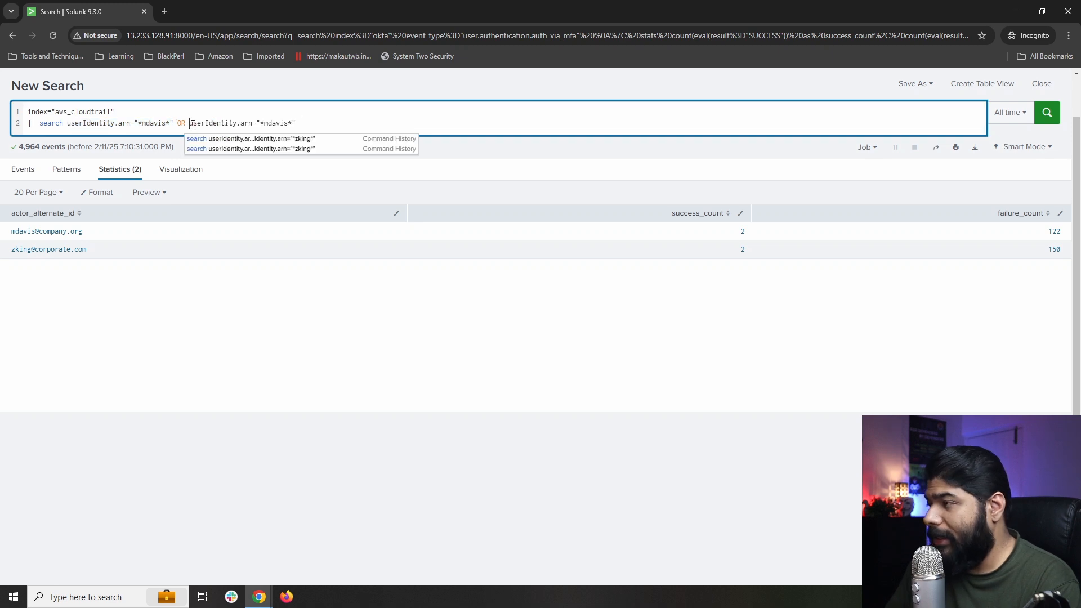
pyautogui.click(288, 122)
pyautogui.press('BackSpace')
pyautogui.press('BackSpace')
pyautogui.press('BackSpace')
pyautogui.press('BackSpace')
pyautogui.press('BackSpace')
pyautogui.press('BackSpace')
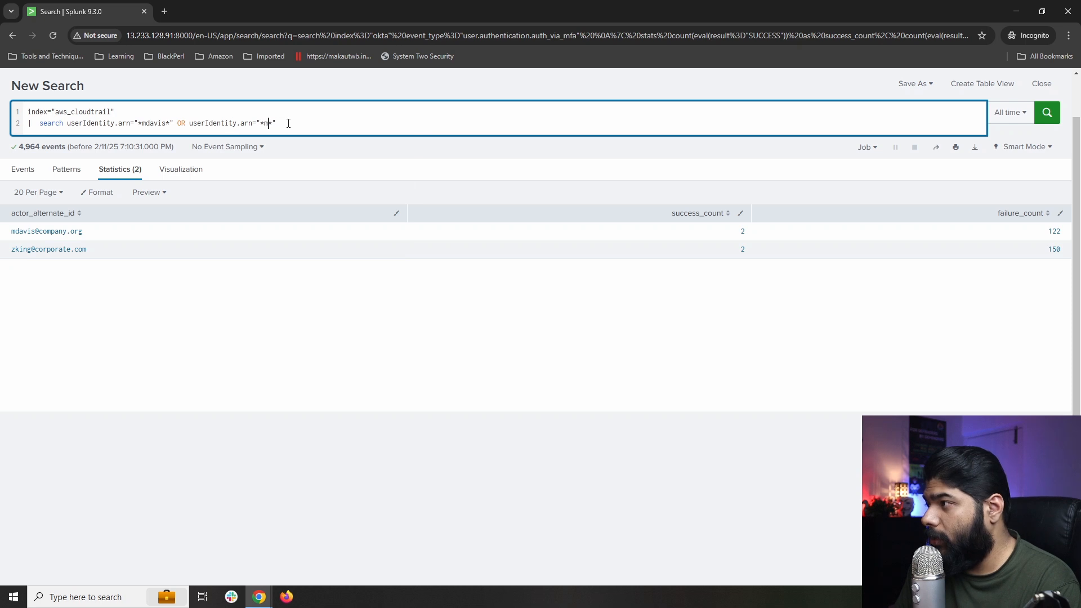
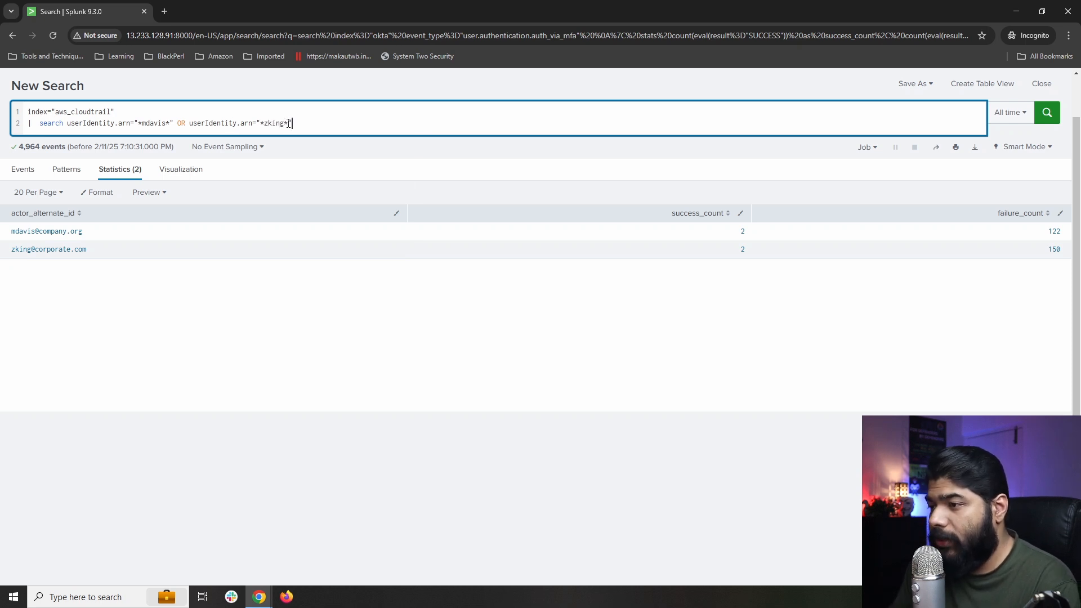
pyautogui.hotkey('shift', 'Return')
pyautogui.write('| ')
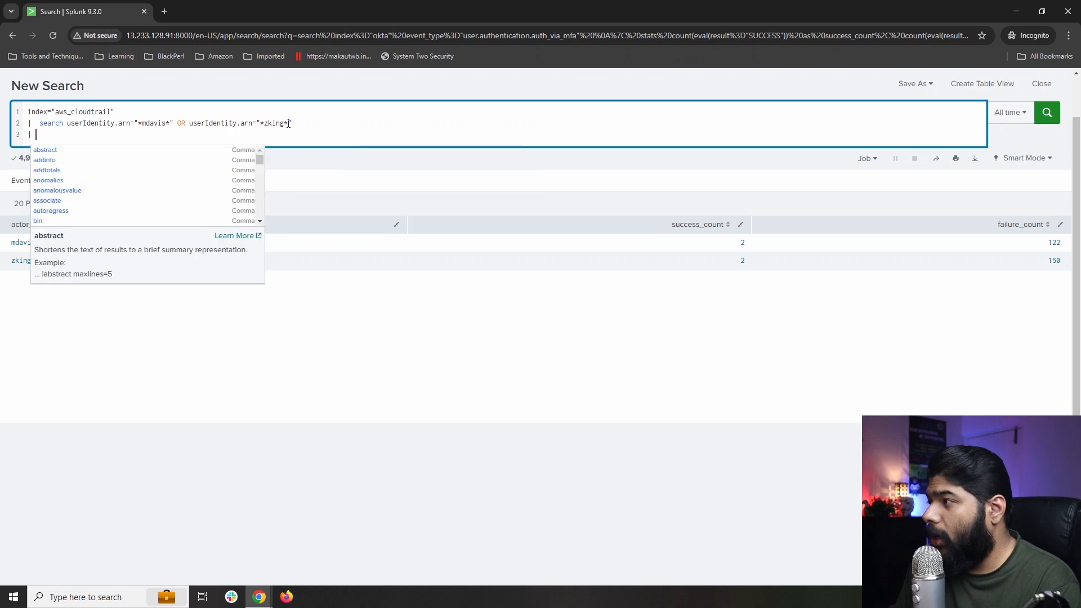
pyautogui.write('eve')
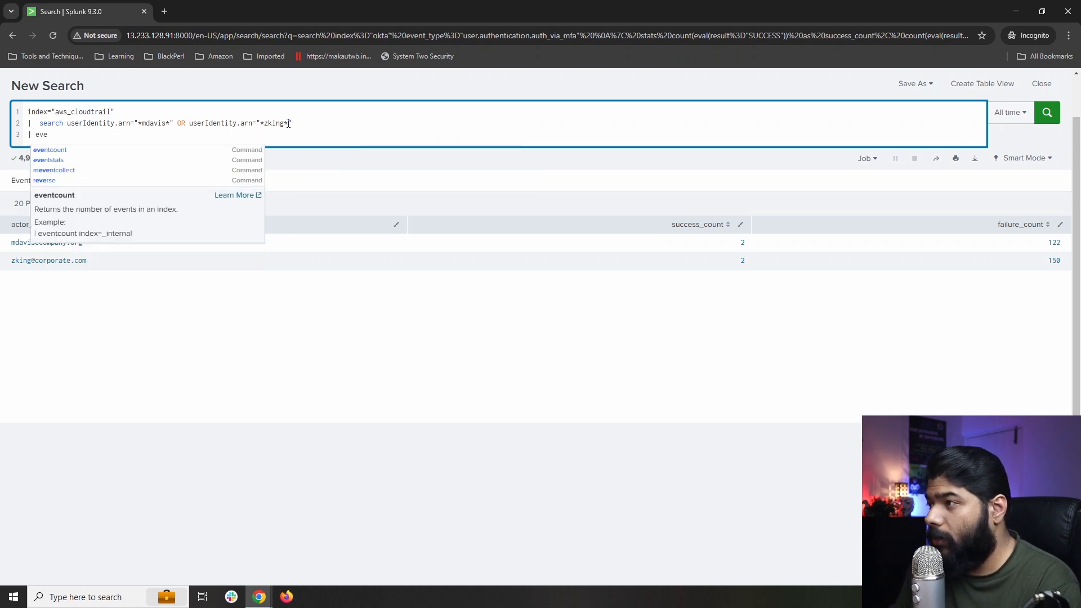
pyautogui.write('al')
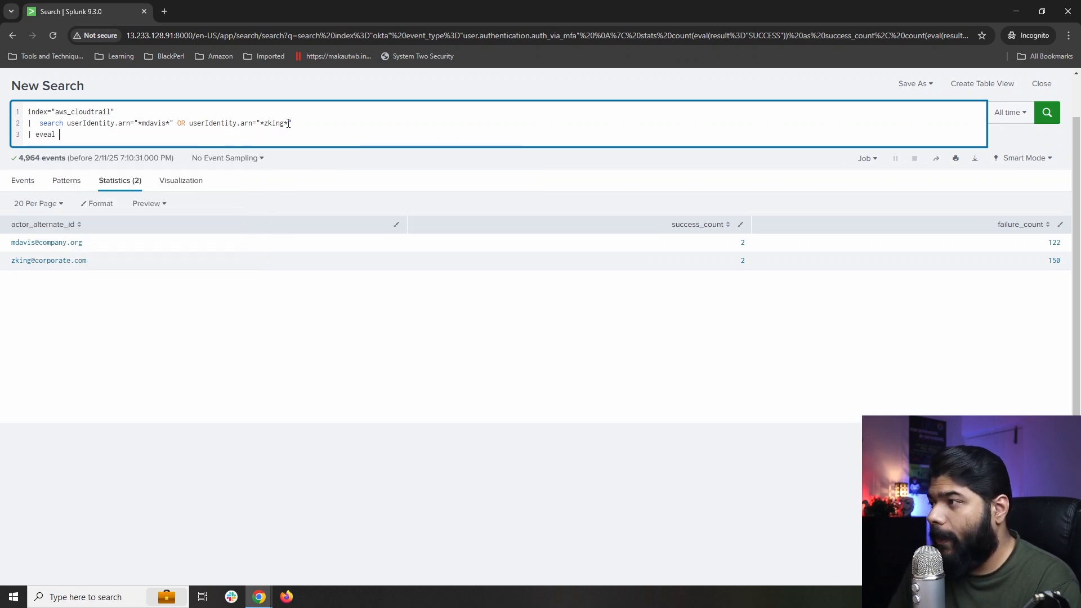
# Add line 3 '| eval mfa_status=if(...mfaAuthenticated="true","SUCCESS","FAILURE")' as a single line.
pyautogui.press('BackSpace')
pyautogui.press('BackSpace')
pyautogui.press('BackSpace')
pyautogui.write('al')
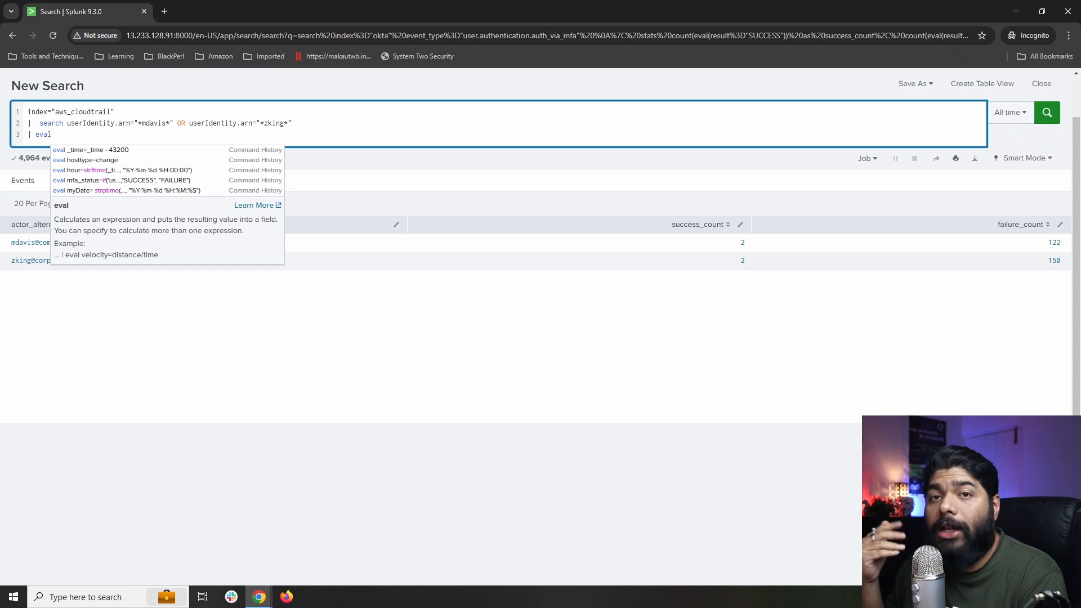
pyautogui.hotkey('alt', 'Tab')
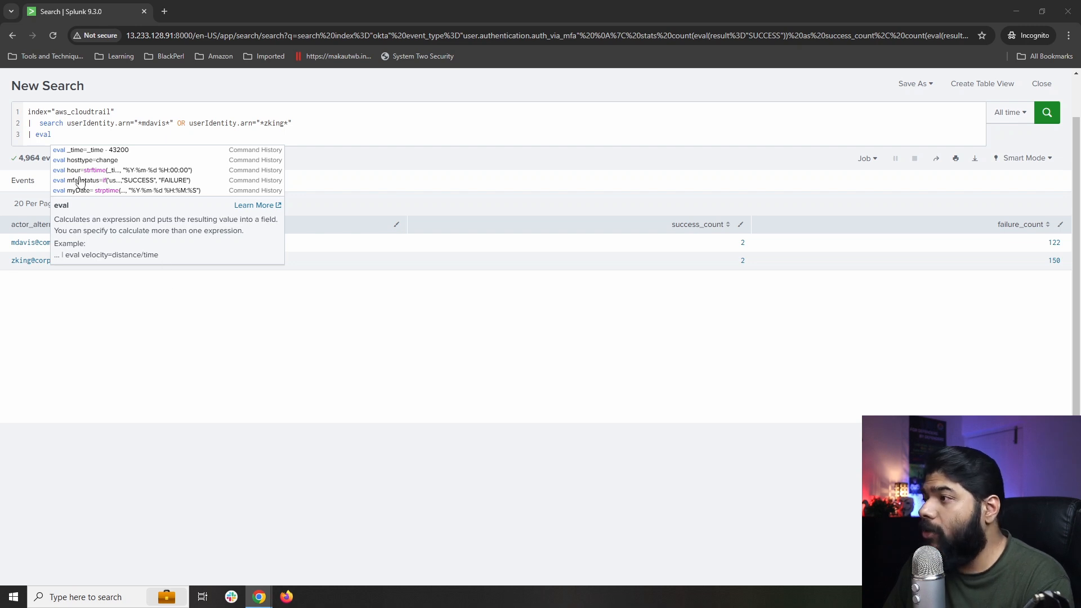
pyautogui.click(64, 139)
pyautogui.hotkey('ctrl', 'v')
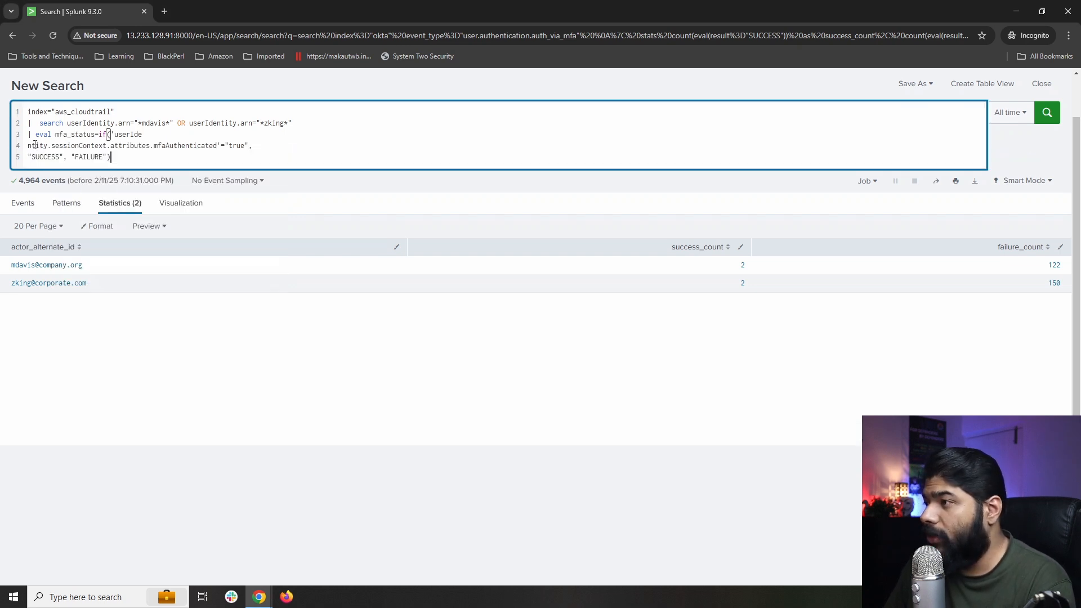
pyautogui.click(29, 145)
pyautogui.press('BackSpace')
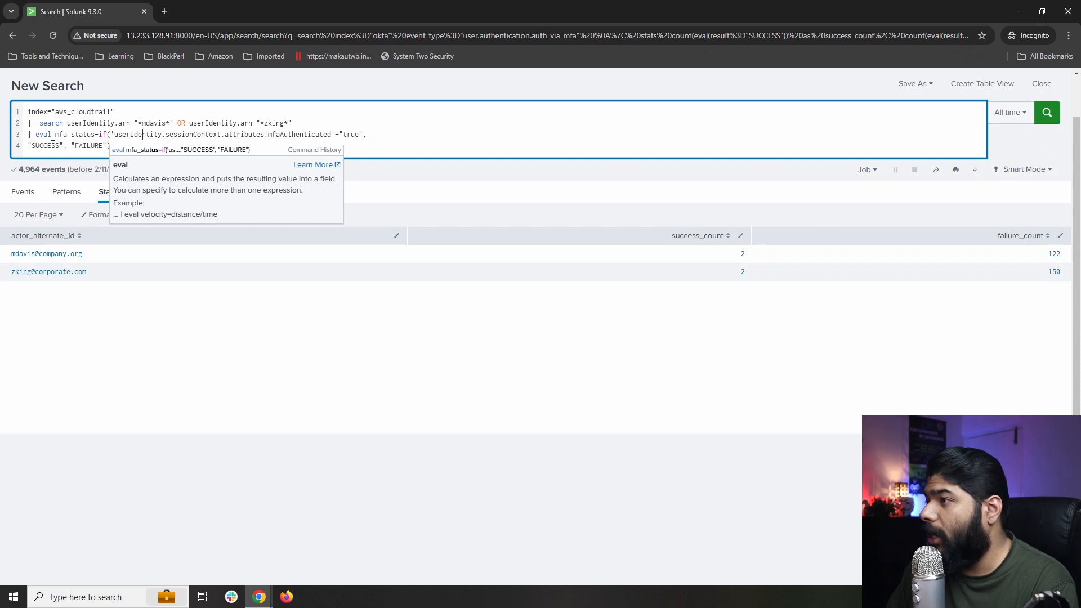
pyautogui.click(28, 145)
pyautogui.press('BackSpace')
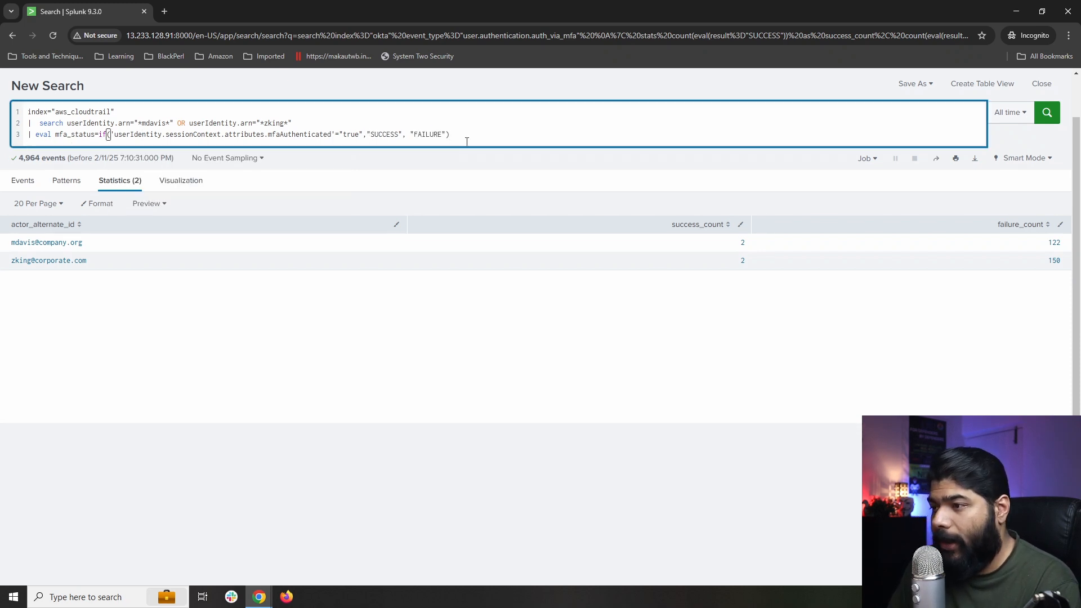
# Start a fourth '| stats' line and remove the stray spaces before stats and search.
pyautogui.write('| st')
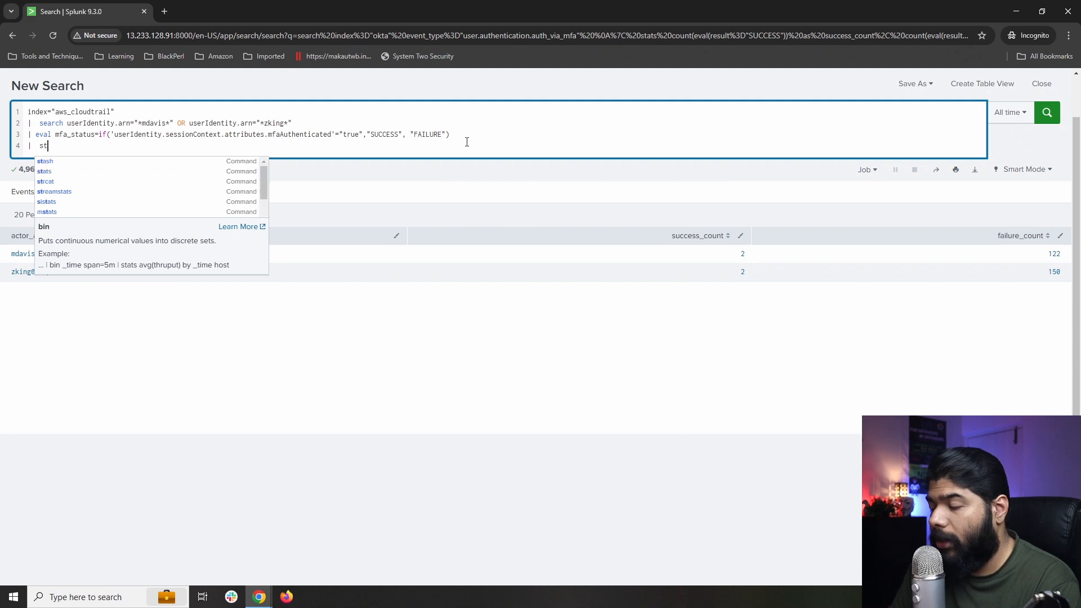
pyautogui.write('ats')
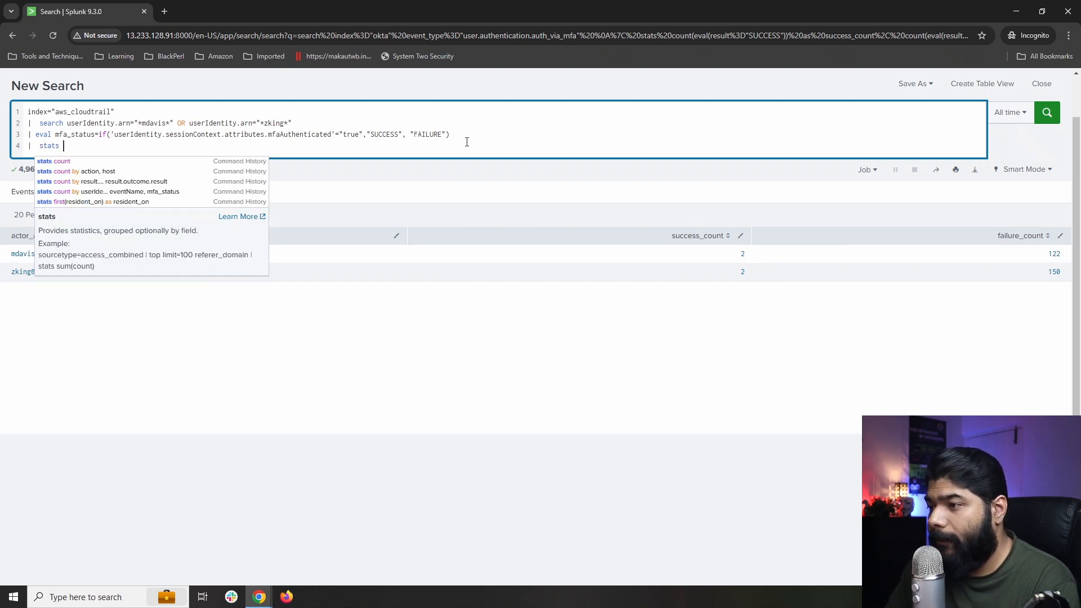
pyautogui.hotkey('alt', 'Tab')
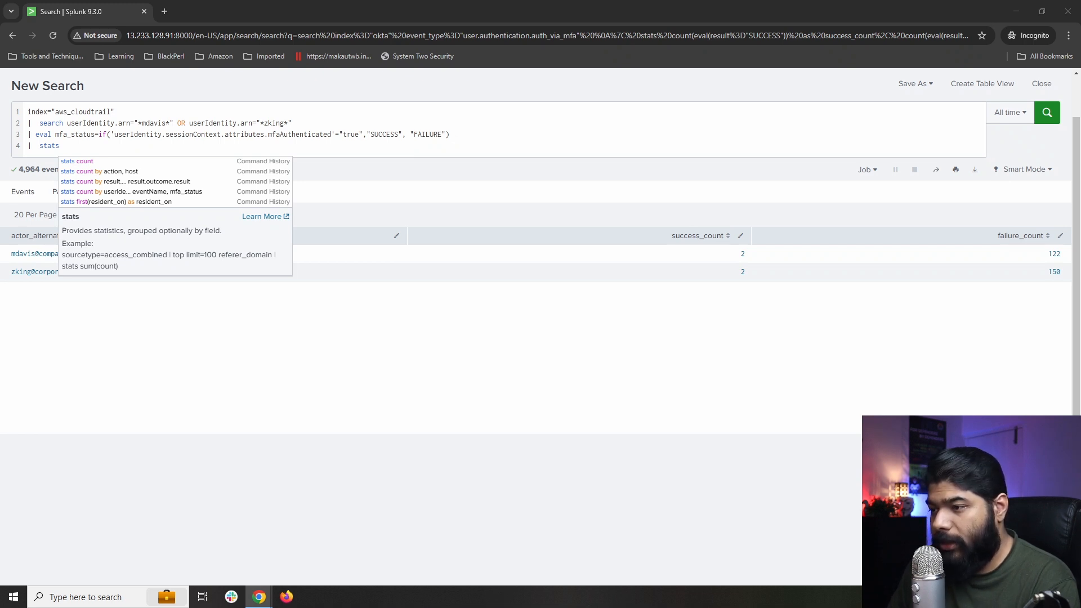
pyautogui.click(113, 145)
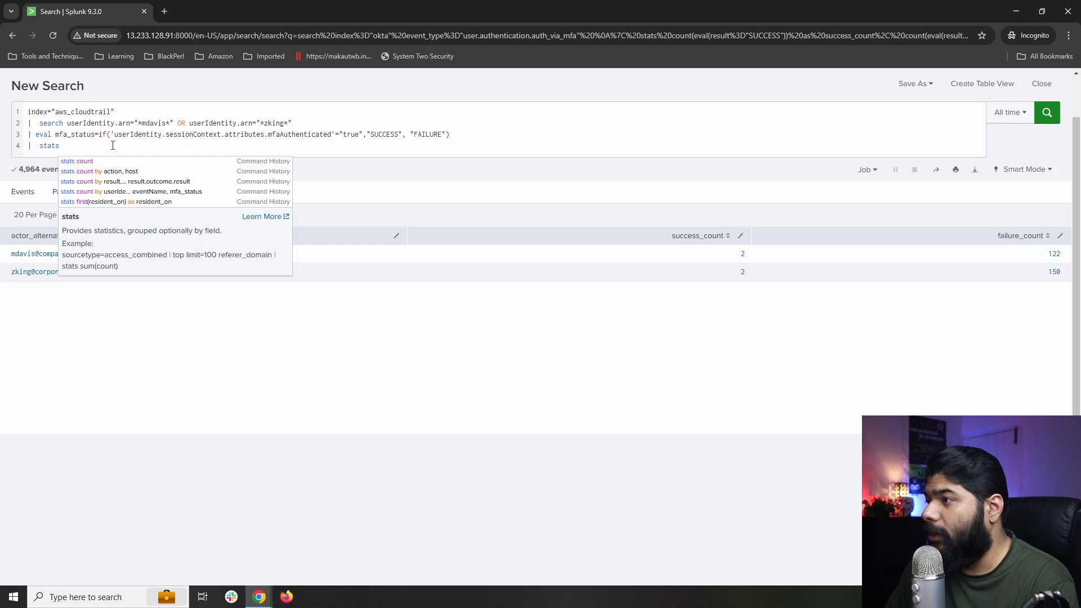
pyautogui.click(39, 146)
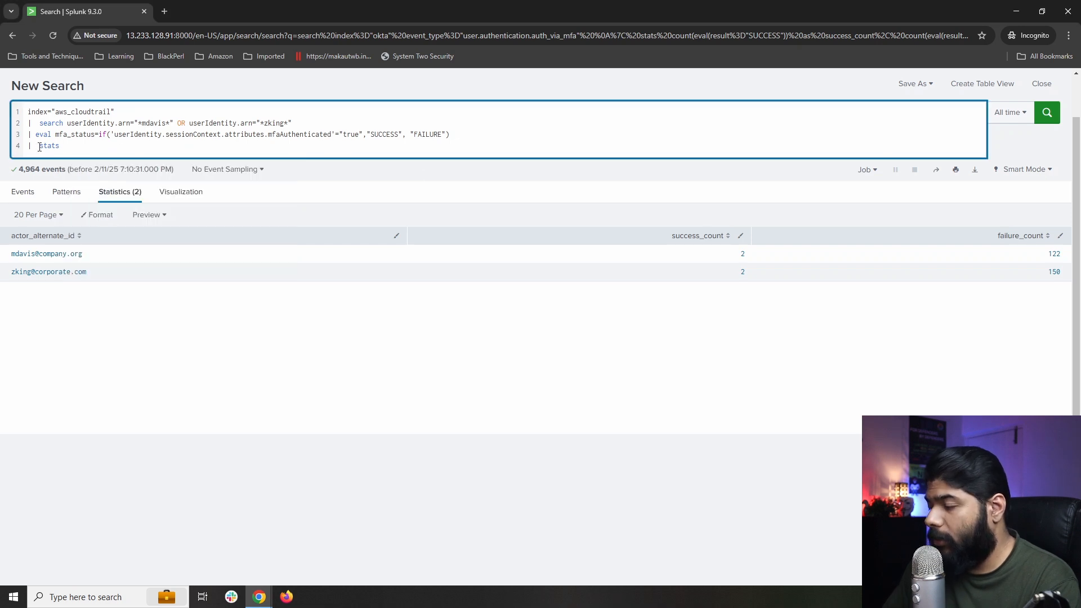
pyautogui.press('BackSpace')
pyautogui.press('Up')
pyautogui.press('Up')
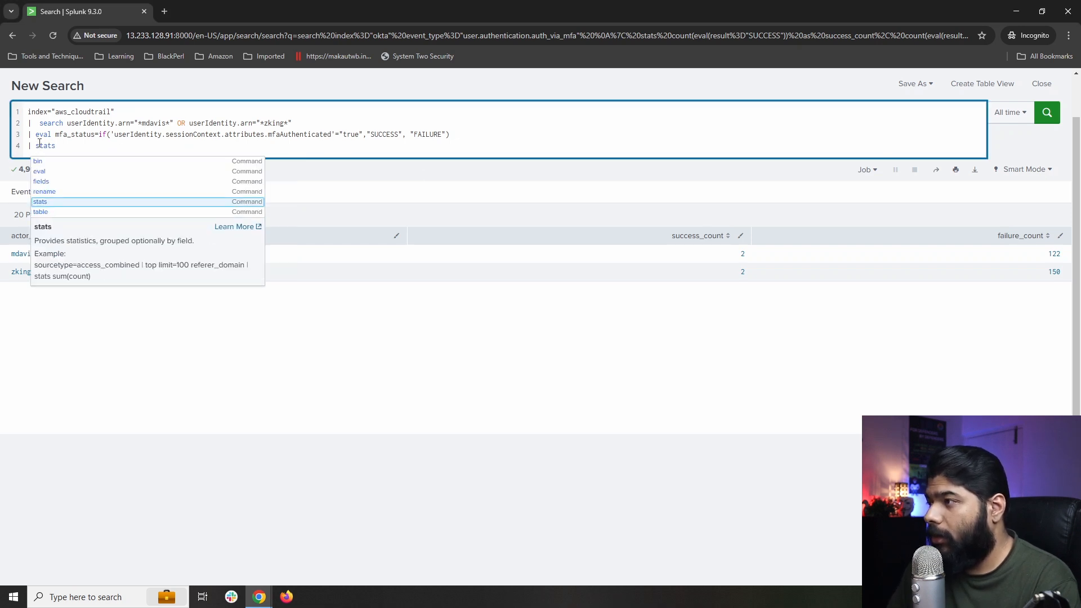
pyautogui.click(40, 123)
pyautogui.press('BackSpace')
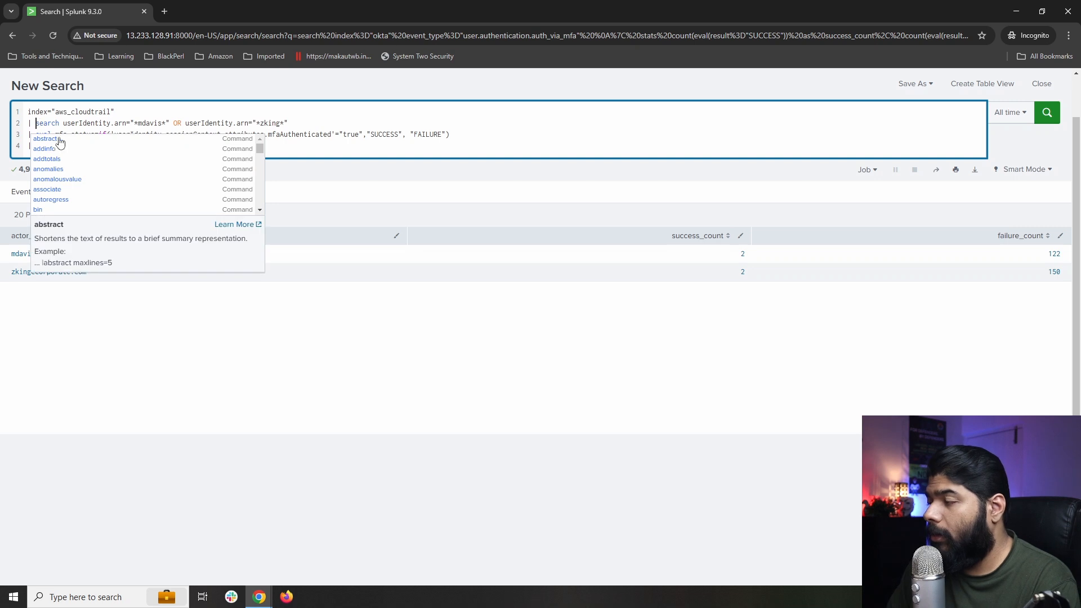
pyautogui.click(85, 145)
# Complete line 4: stats count by arn, roleArn, eventName, mfa_status, renamed to MFA Status, Event Count, Event Name.
pyautogui.write('count by userIdentity.arn, re questParameters.roleArn, eventName, mfa_status | rename mfa _status as "MFA Status", count as "Event Count", eventName as "Event Name"')
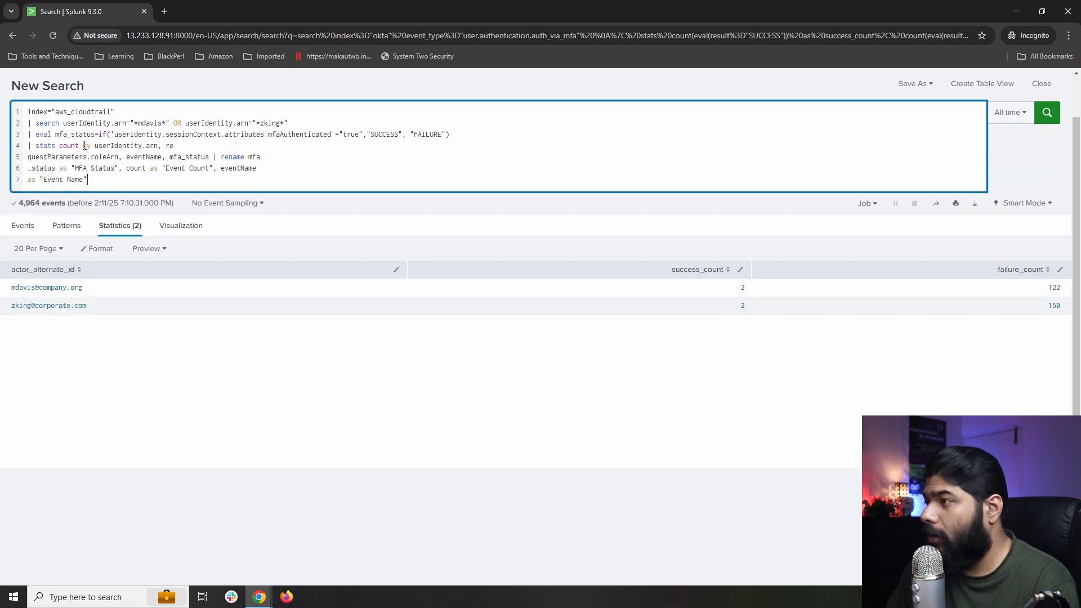
pyautogui.press('BackSpace')
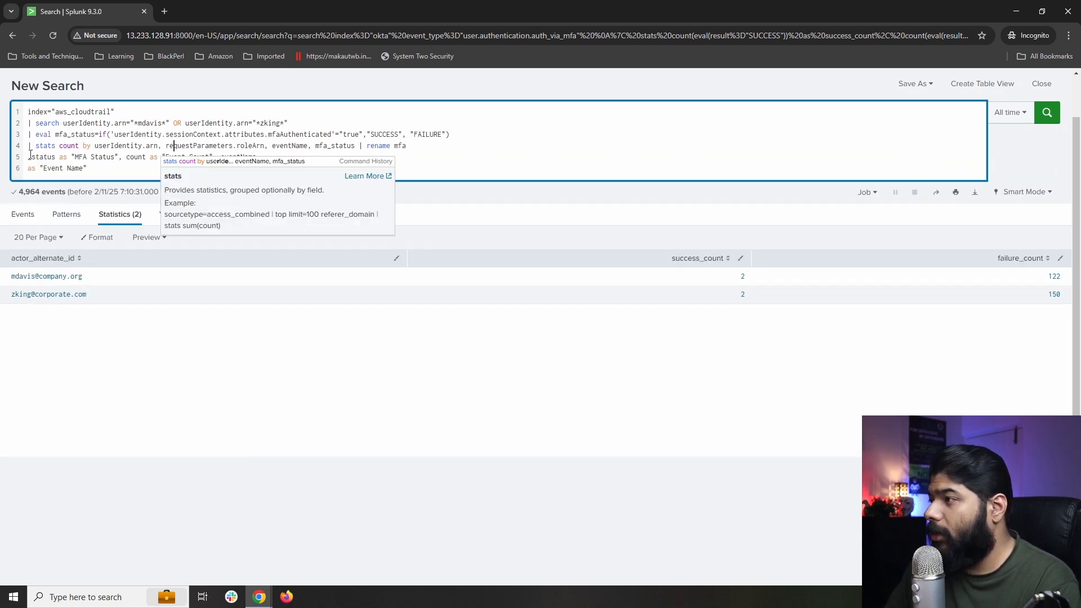
pyautogui.click(30, 156)
pyautogui.press('BackSpace')
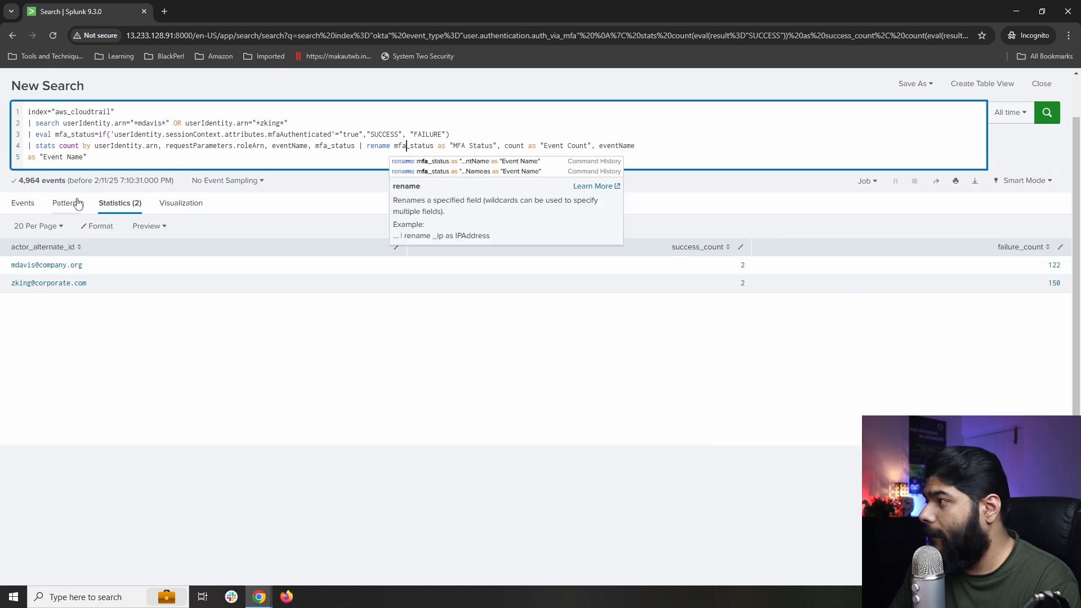
pyautogui.click(32, 156)
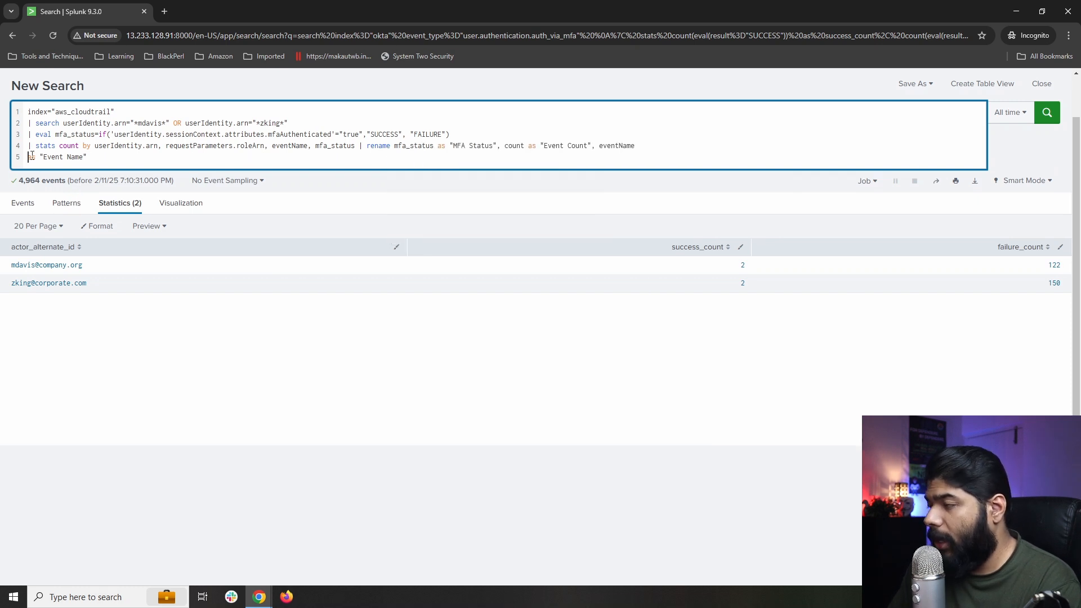
pyautogui.press('BackSpace')
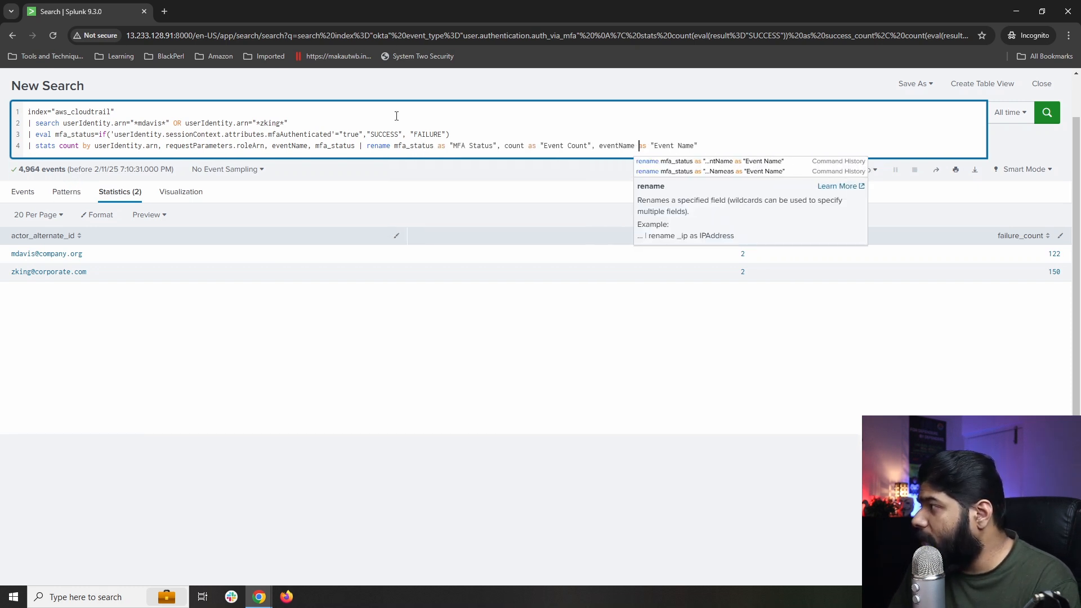
pyautogui.click(104, 361)
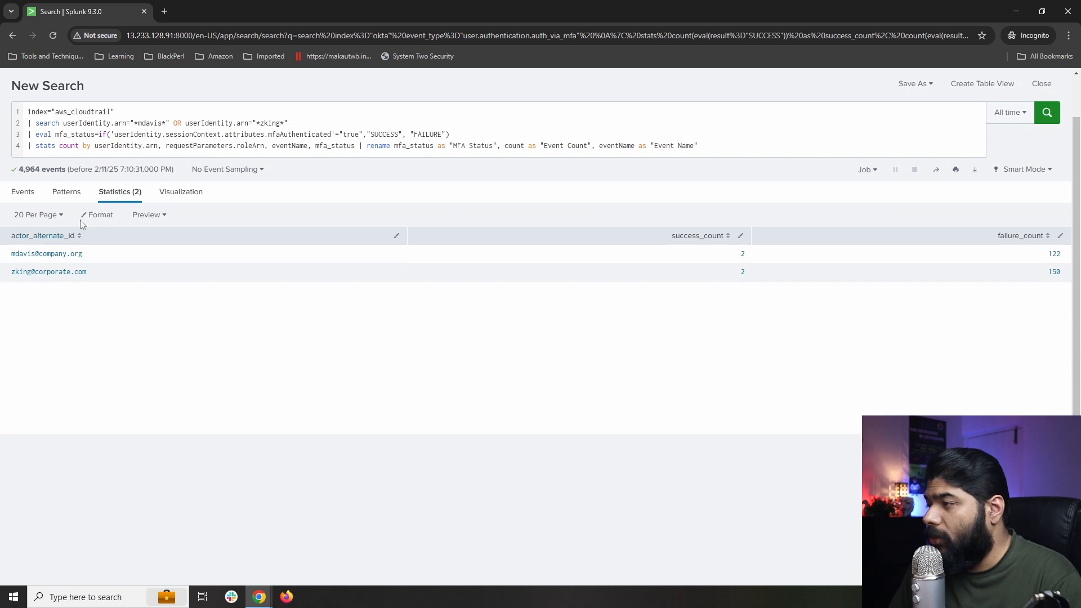
pyautogui.moveTo(56, 133); pyautogui.dragTo(454, 134)
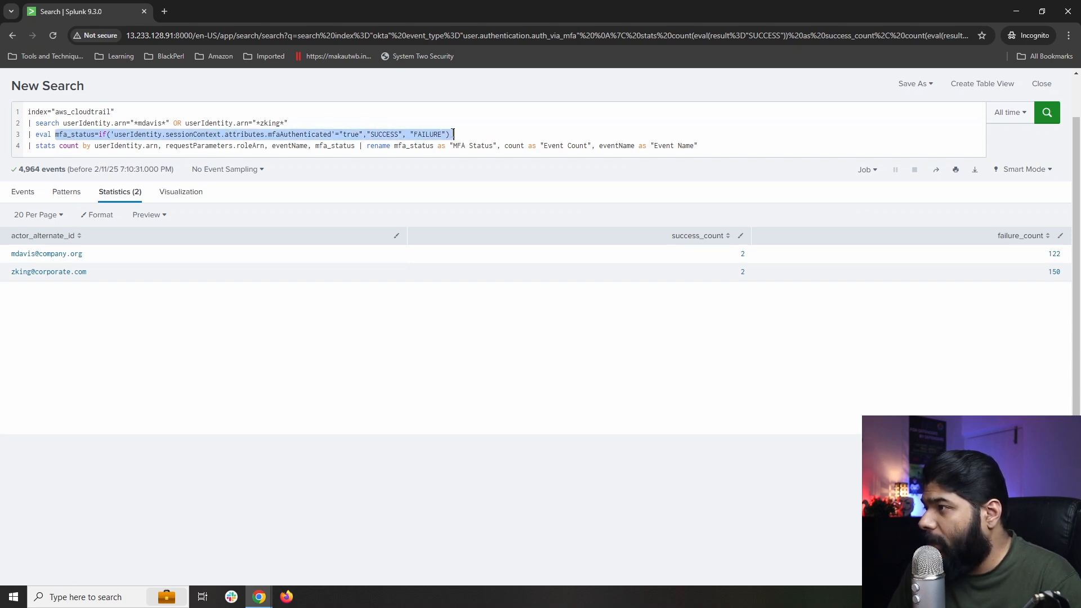
pyautogui.click(80, 135)
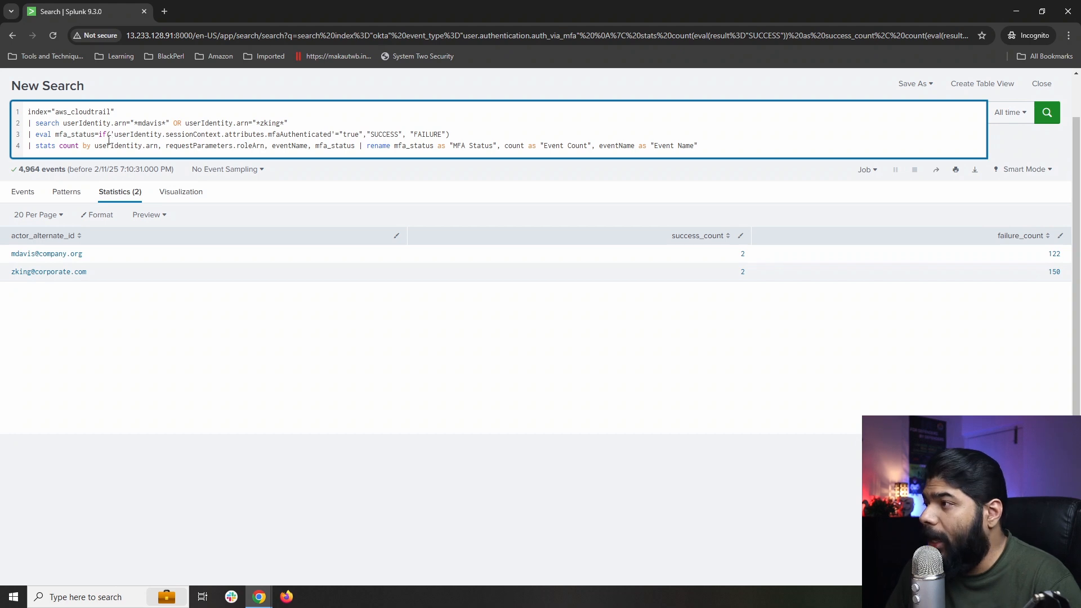
pyautogui.moveTo(114, 135); pyautogui.dragTo(356, 135)
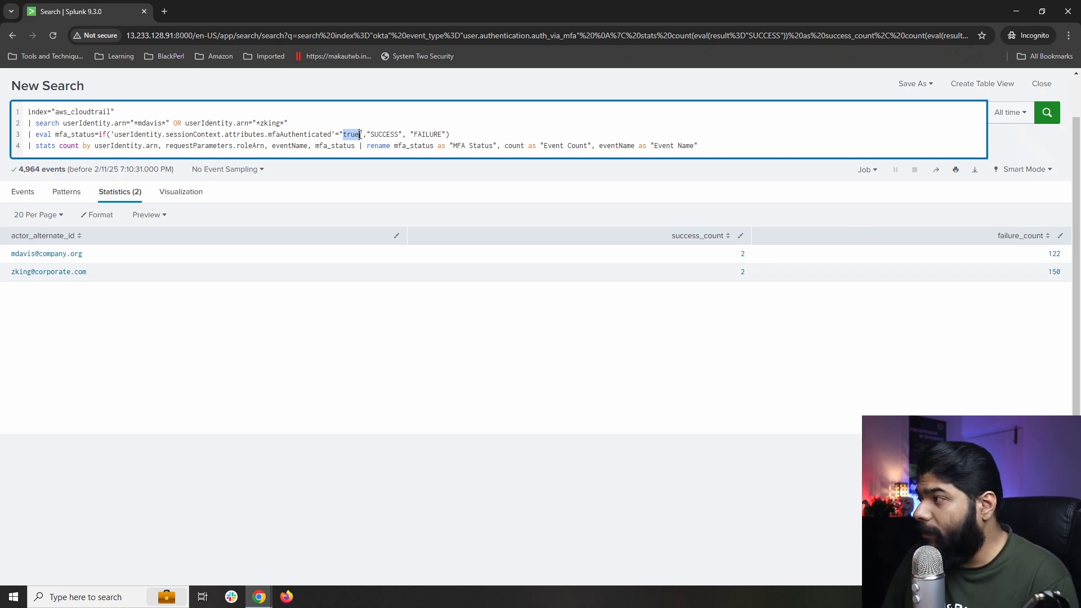
pyautogui.click(386, 134)
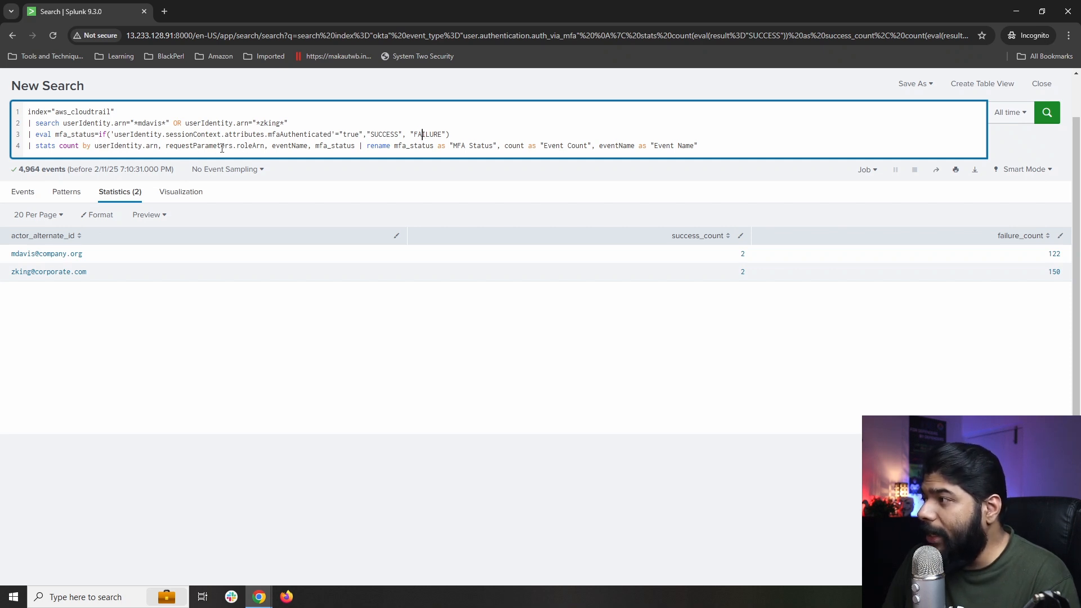
pyautogui.doubleClick(287, 145)
pyautogui.click(328, 145)
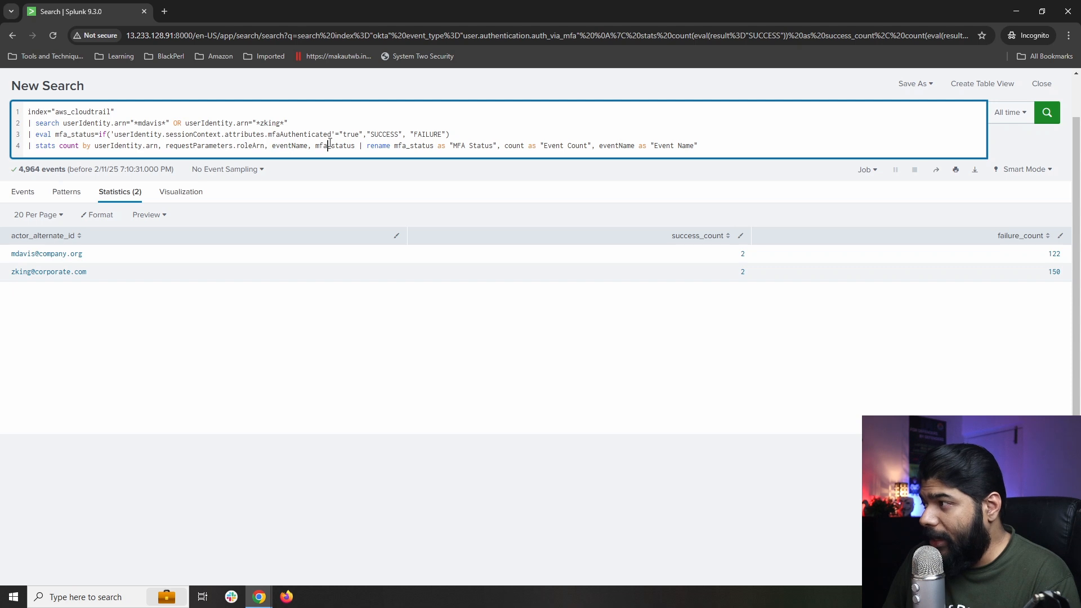
pyautogui.doubleClick(333, 146)
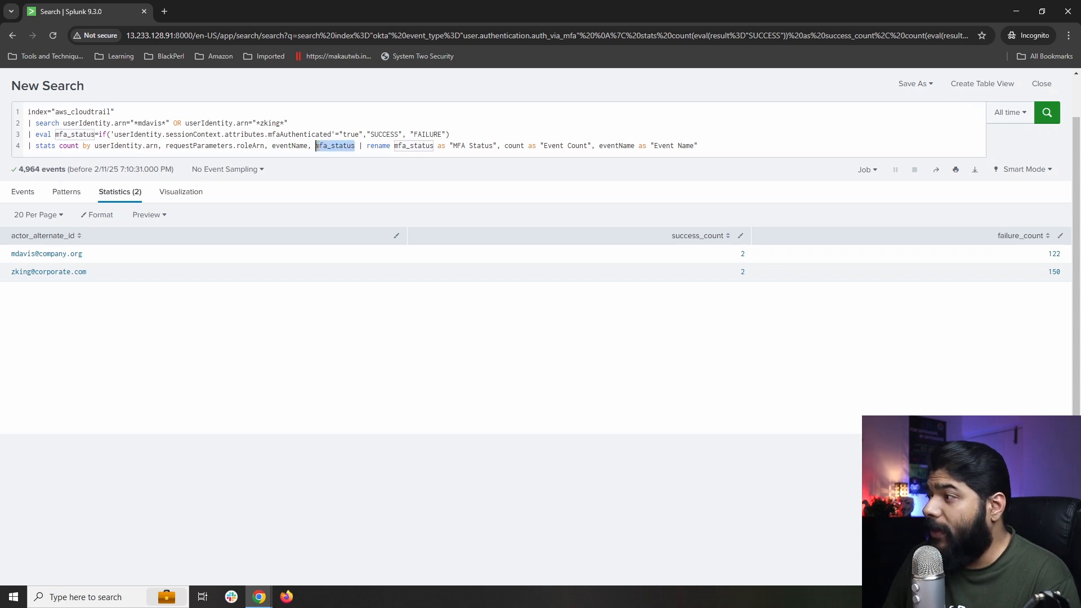
pyautogui.moveTo(56, 113); pyautogui.dragTo(287, 123)
pyautogui.click(289, 123)
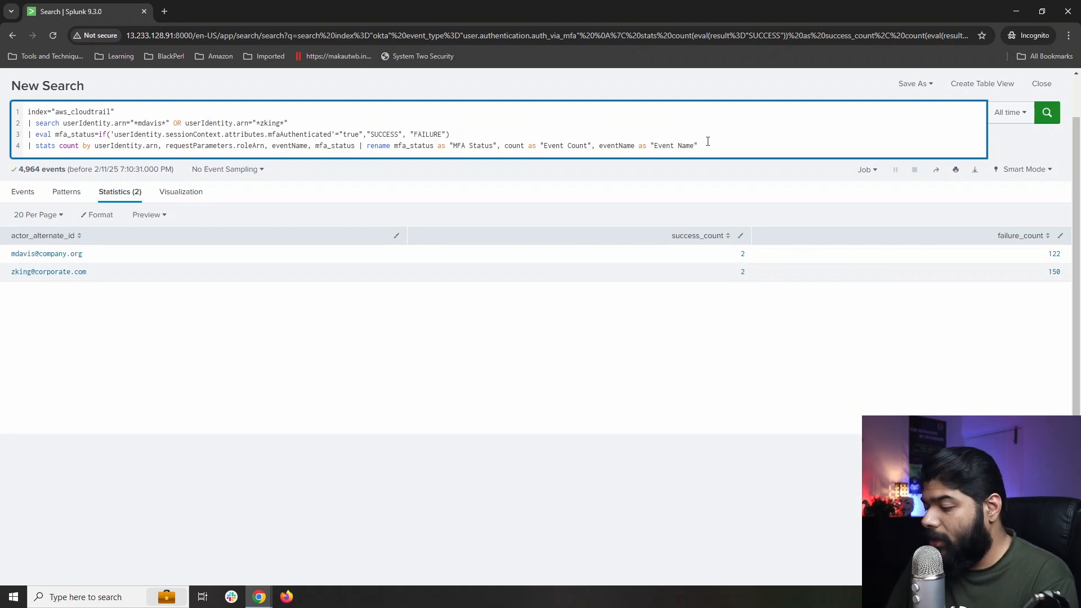
# Run the MFA query and review the 602 AssumeRoleWithSAML rows marked SUCCESS or FAILURE.
pyautogui.press('Return')
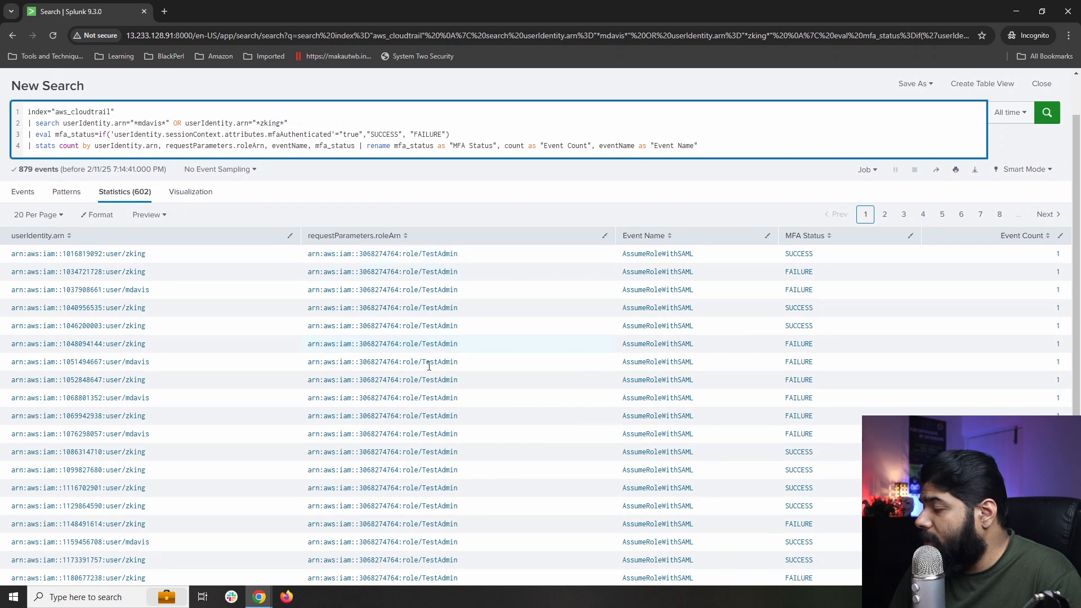
pyautogui.scroll(-1, 428, 387)
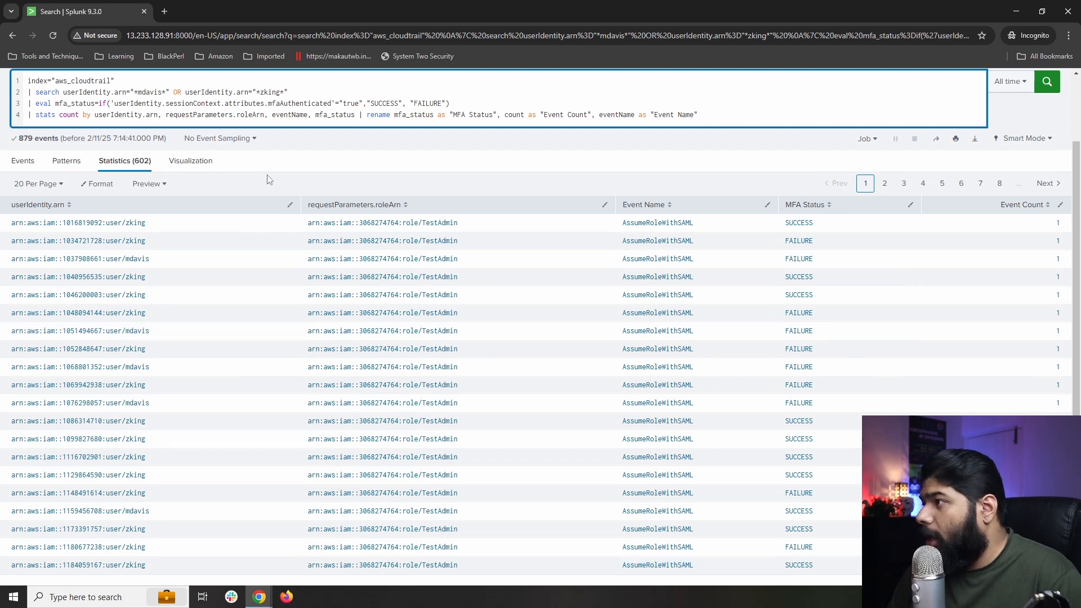
pyautogui.scroll(2, 270, 180)
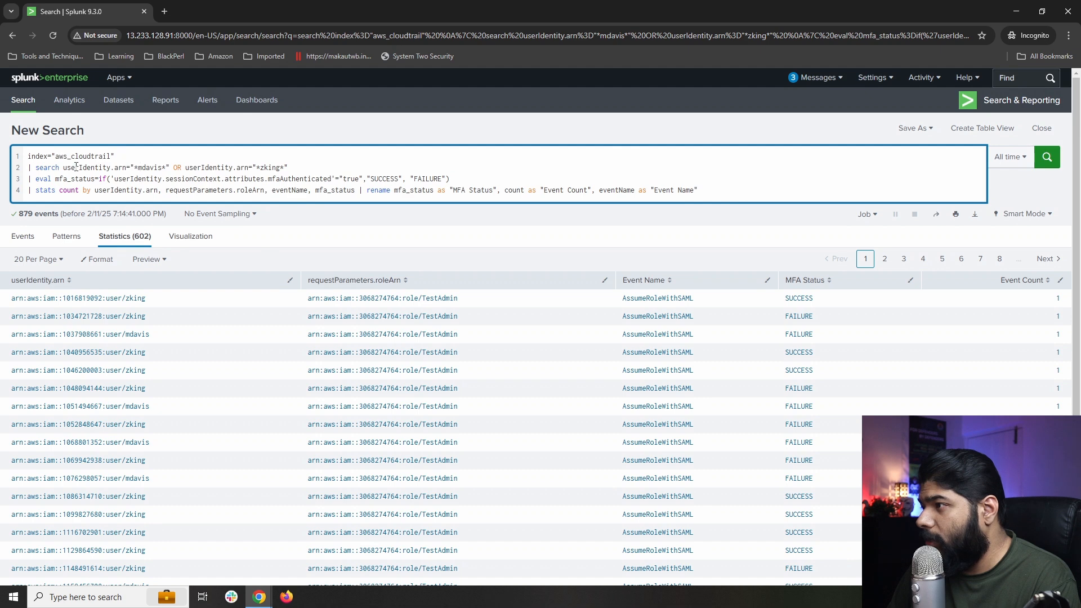
# Remove the first user's ARN condition and rerun to see only the other user's MFA results.
pyautogui.moveTo(63, 167); pyautogui.dragTo(186, 166)
pyautogui.press('BackSpace')
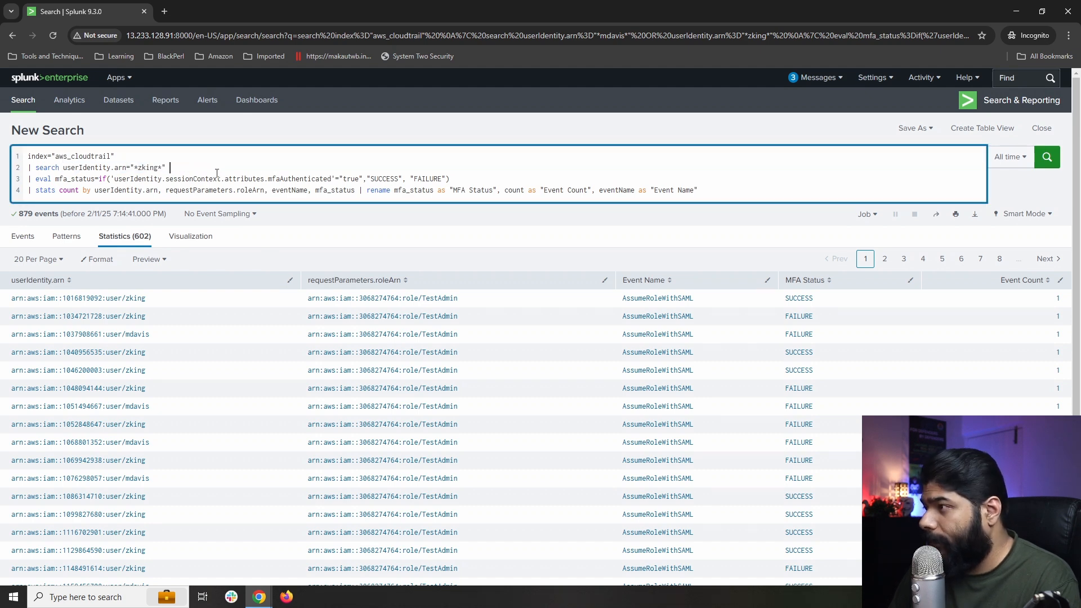
pyautogui.press('Return')
pyautogui.scroll(-2, 814, 346)
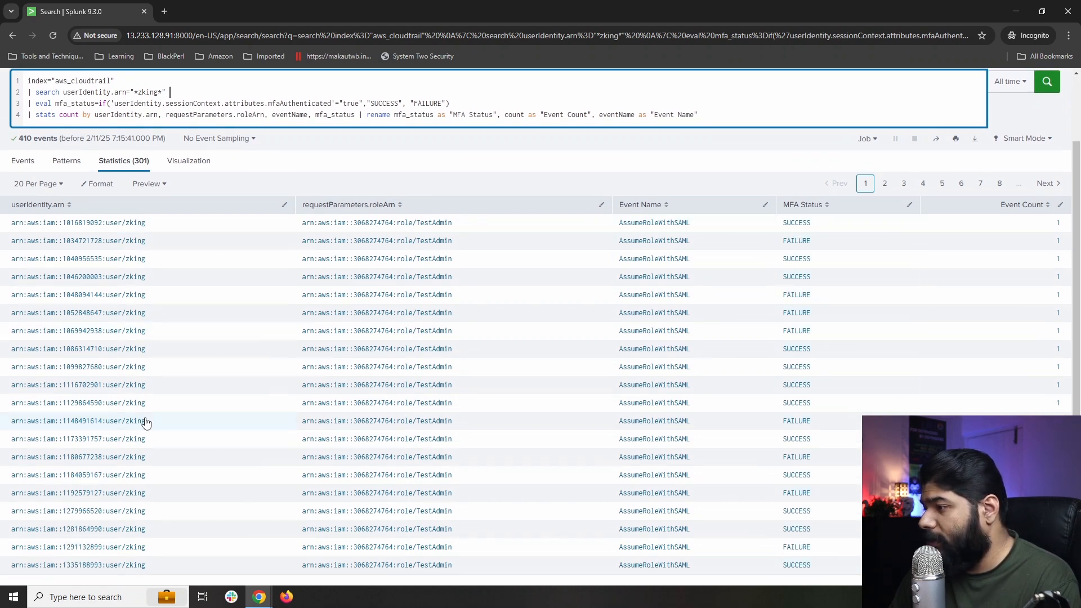
pyautogui.scroll(2, 127, 198)
# Restore that condition, rerun for the first user alone, then put back the second user's OR clause.
pyautogui.hotkey('ctrl', 'z')
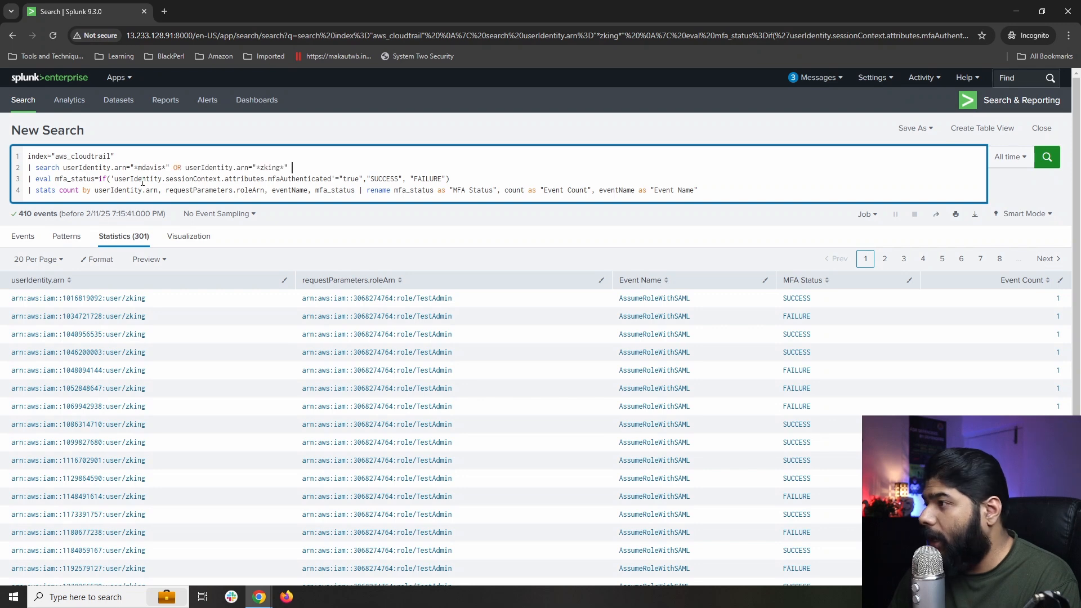
pyautogui.moveTo(173, 166); pyautogui.dragTo(291, 166)
pyautogui.hotkey('ctrl', 'c')
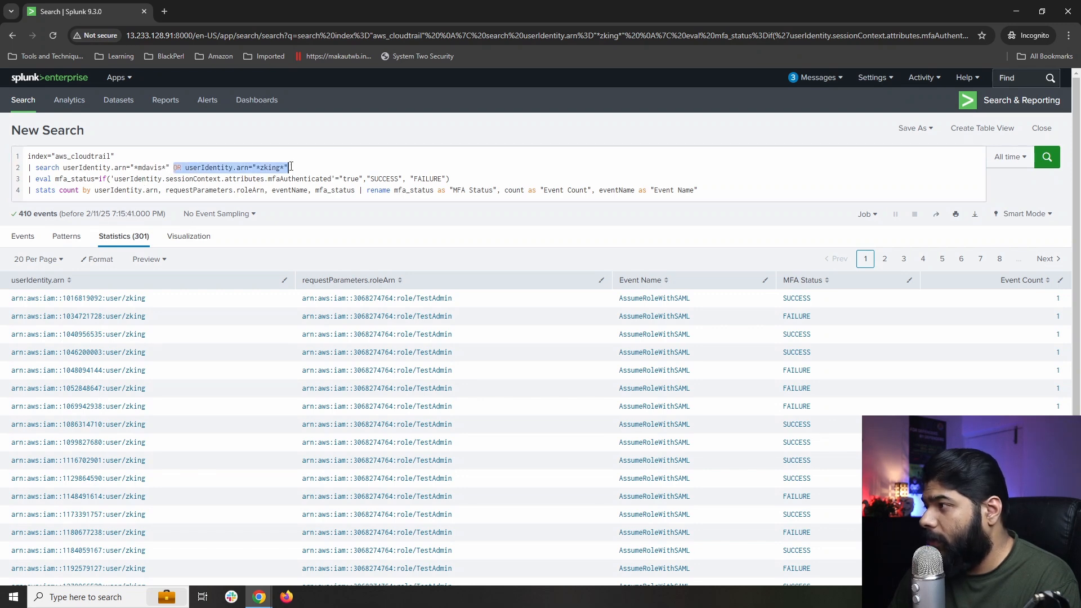
pyautogui.press('BackSpace')
pyautogui.press('Return')
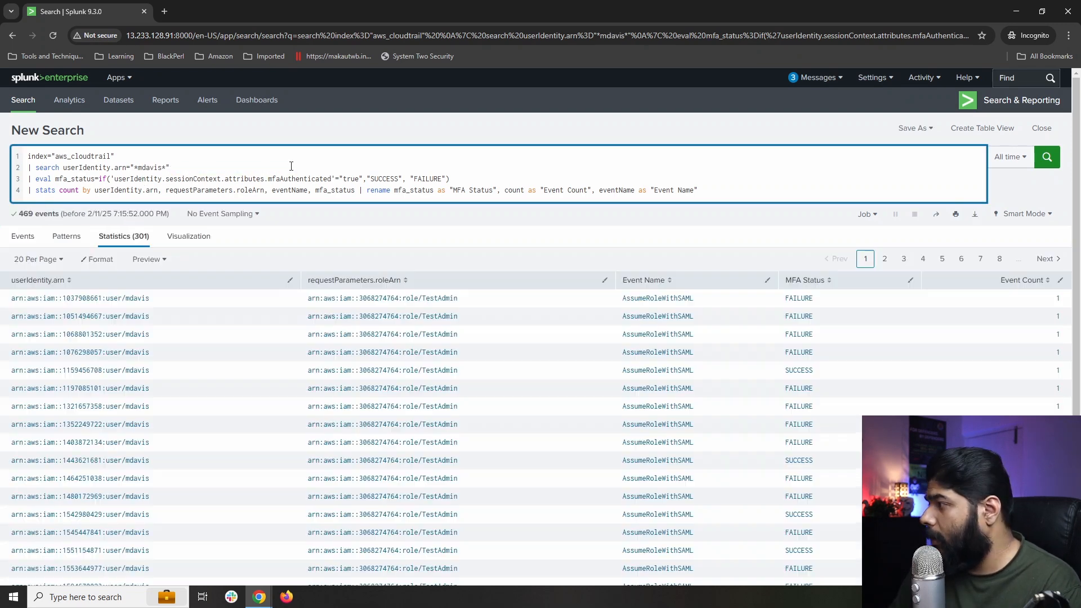
pyautogui.scroll(-2, 765, 399)
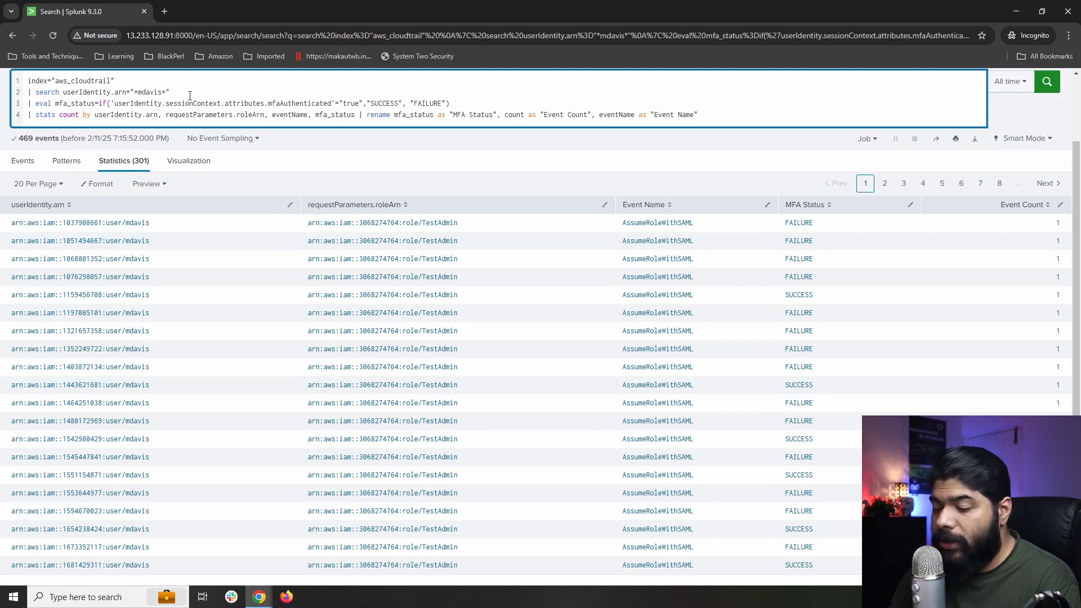
pyautogui.hotkey('ctrl', 'v')
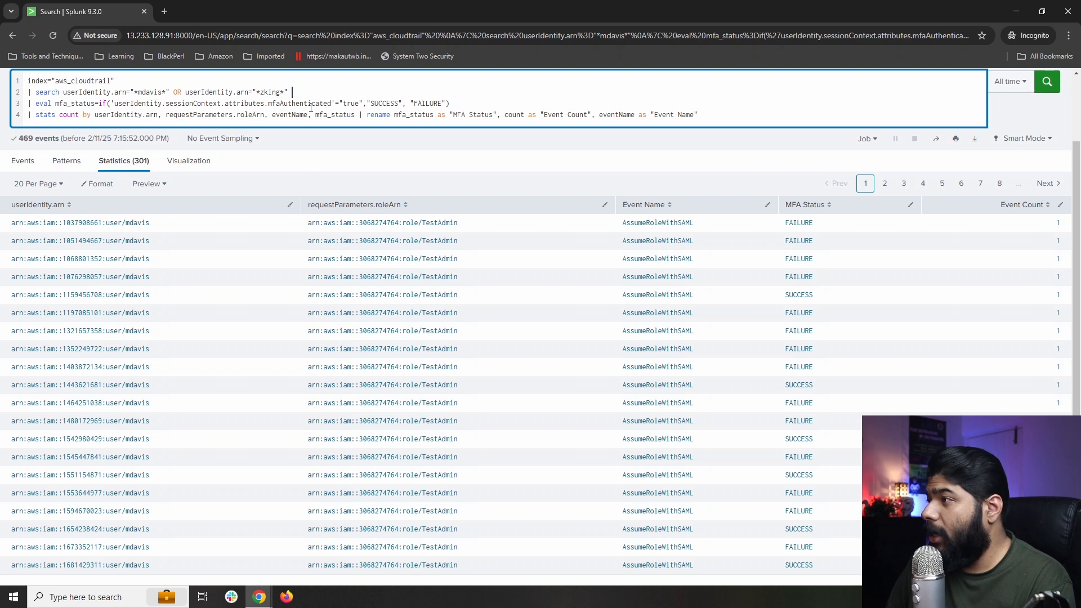
pyautogui.scroll(2, 578, 170)
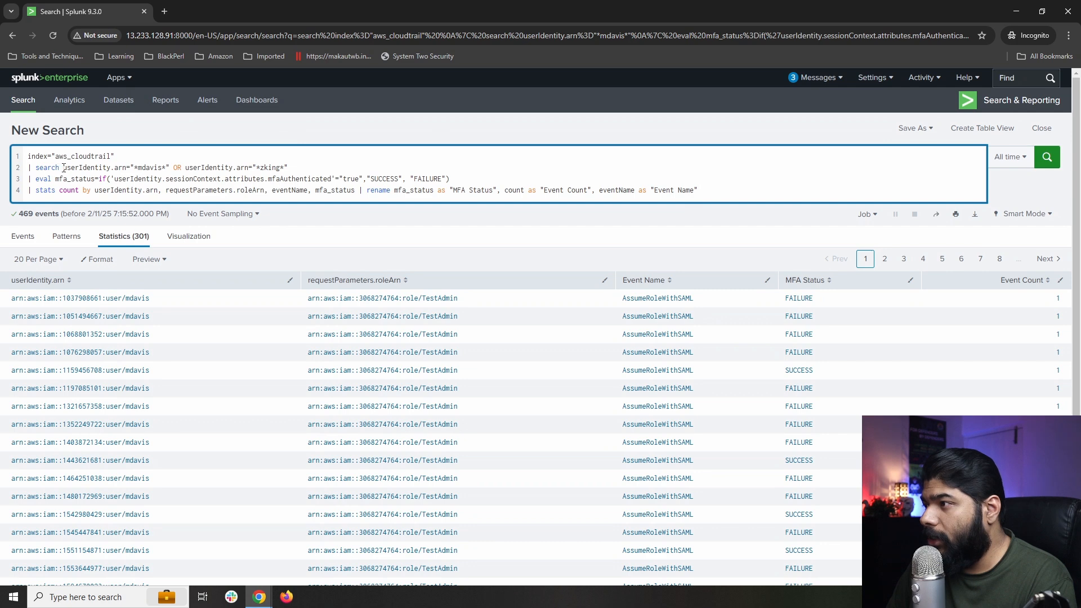
# Replace lines 2 onward with a new query excluding the account's role ARNs.
pyautogui.moveTo(63, 168); pyautogui.dragTo(700, 191)
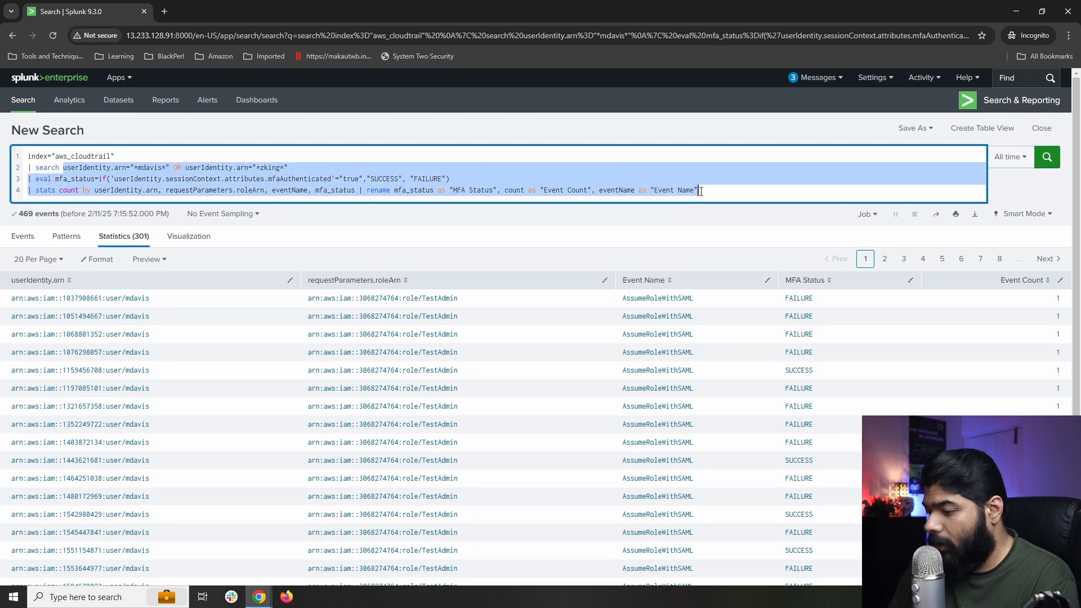
pyautogui.press('BackSpace')
pyautogui.hotkey('alt', 'Tab')
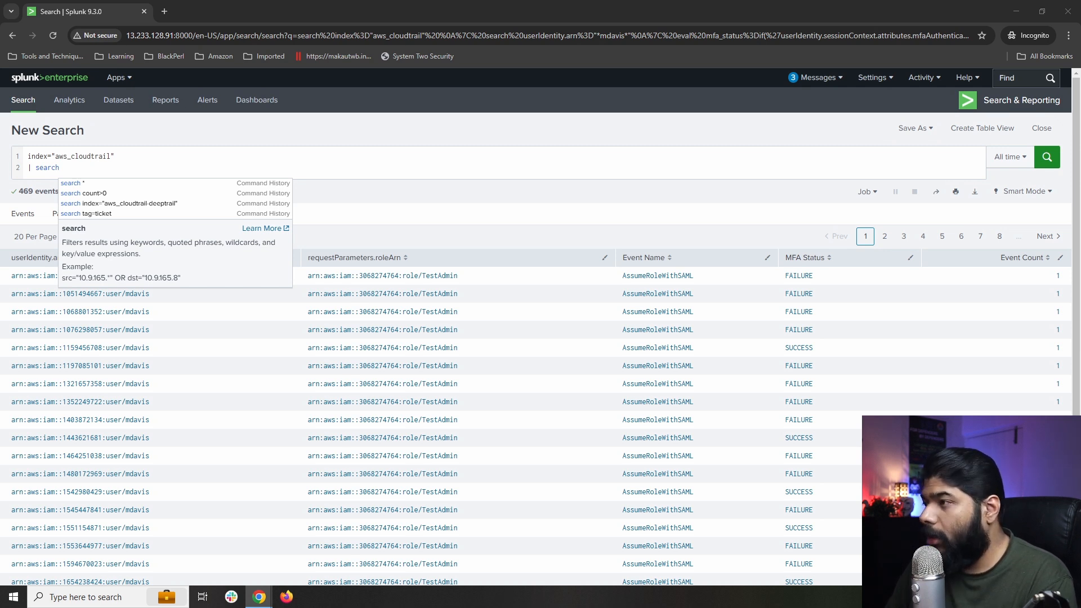
pyautogui.click(100, 167)
pyautogui.hotkey('ctrl', 'v')
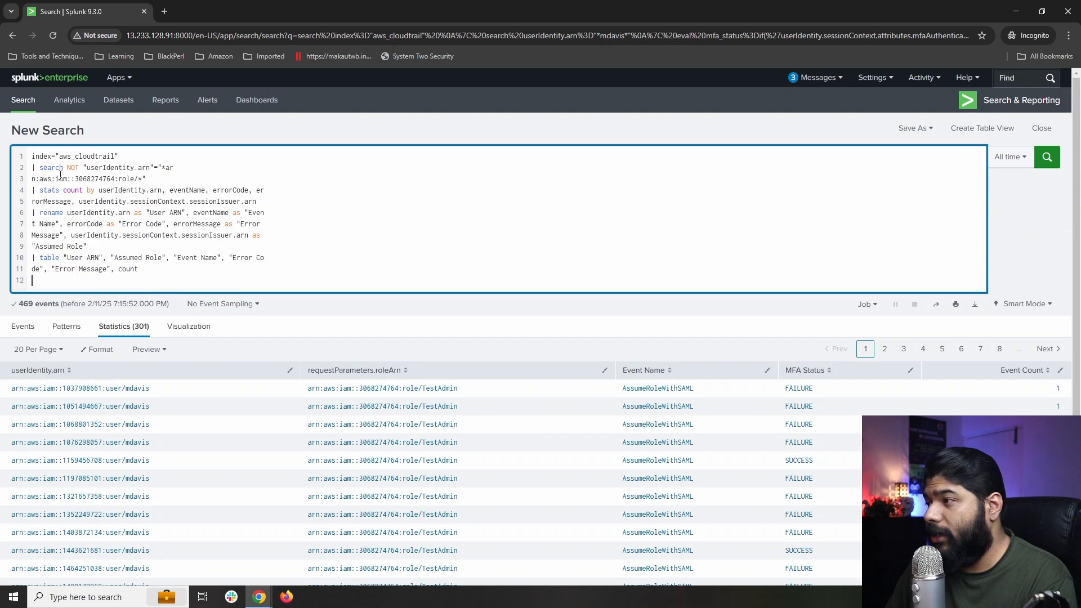
# Tidy the filter, stats, rename and table lines onto single lines and drop the empty sixth line.
pyautogui.press('BackSpace')
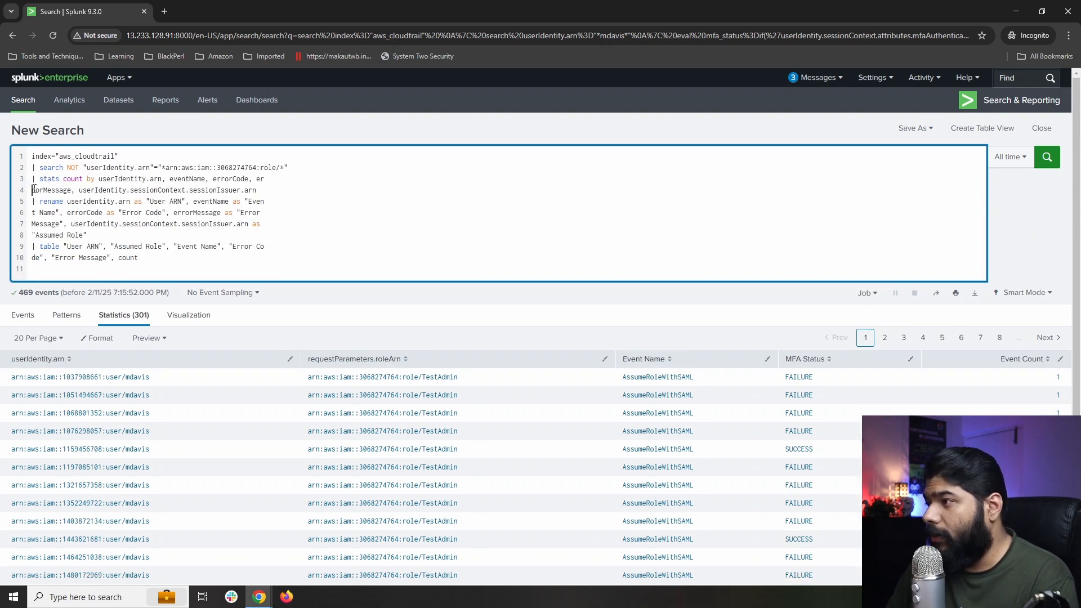
pyautogui.press('BackSpace')
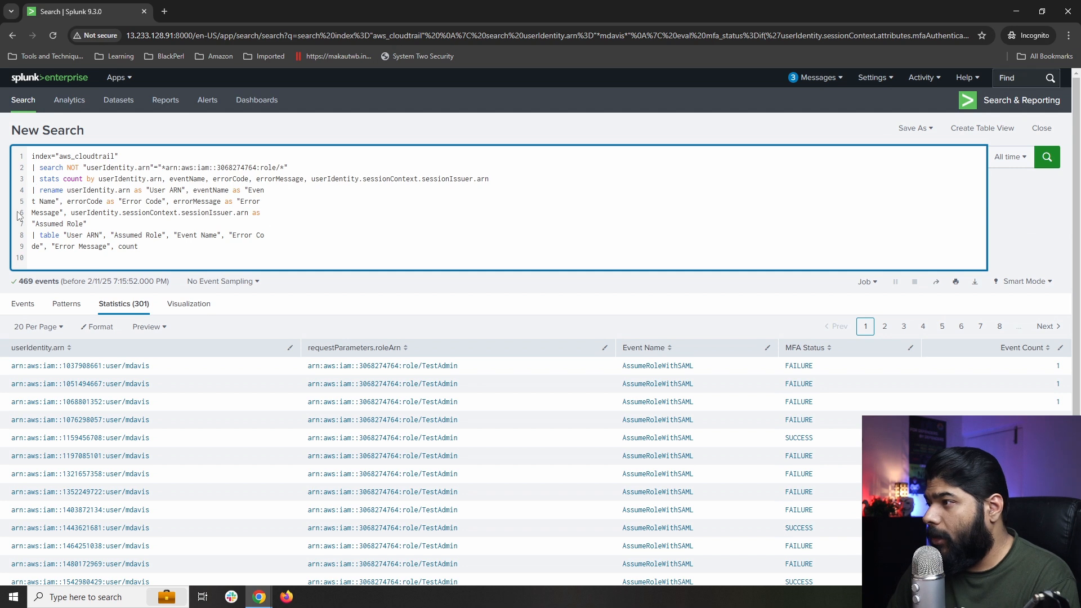
pyautogui.press('BackSpace')
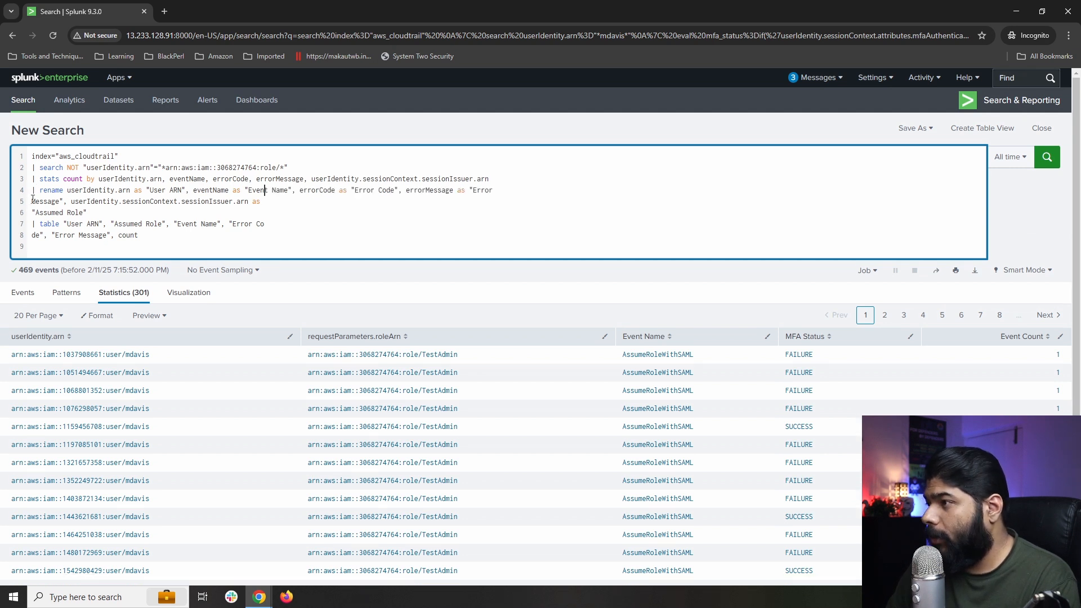
pyautogui.click(33, 201)
pyautogui.press('BackSpace')
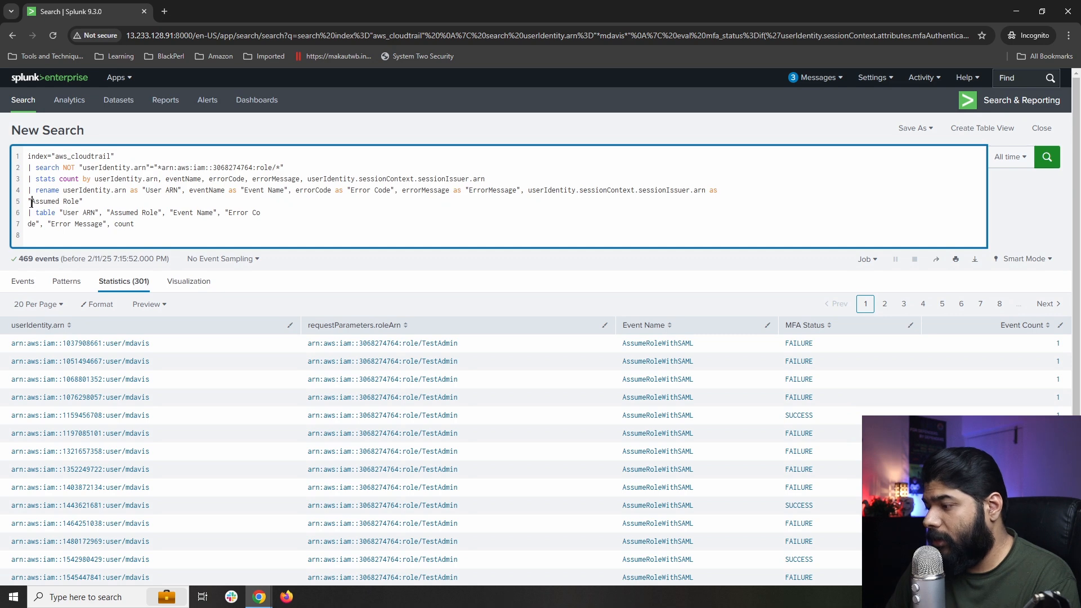
pyautogui.press('BackSpace')
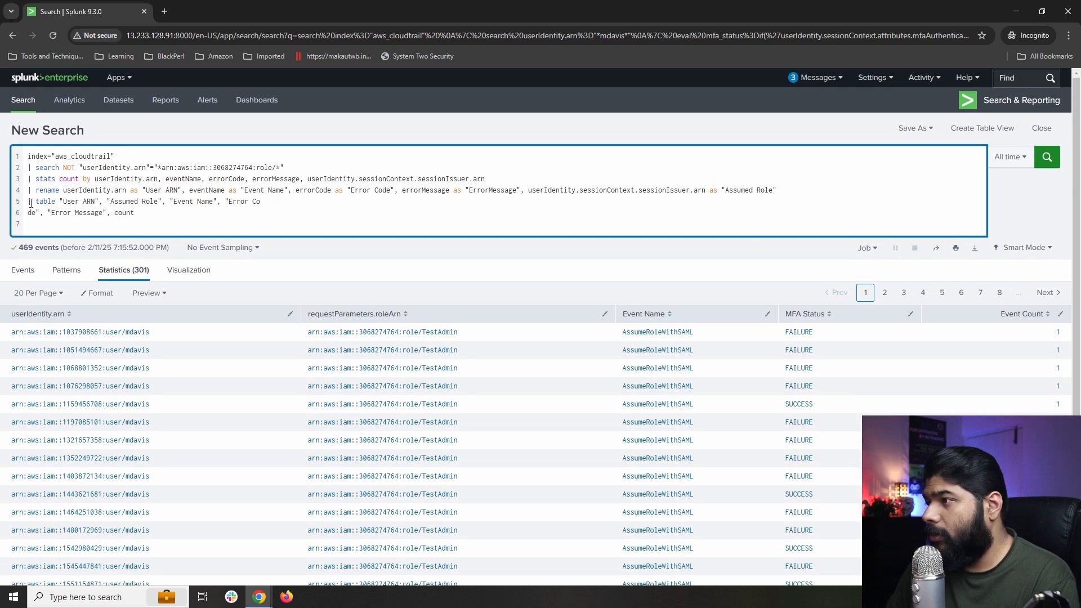
pyautogui.click(31, 213)
pyautogui.press('BackSpace')
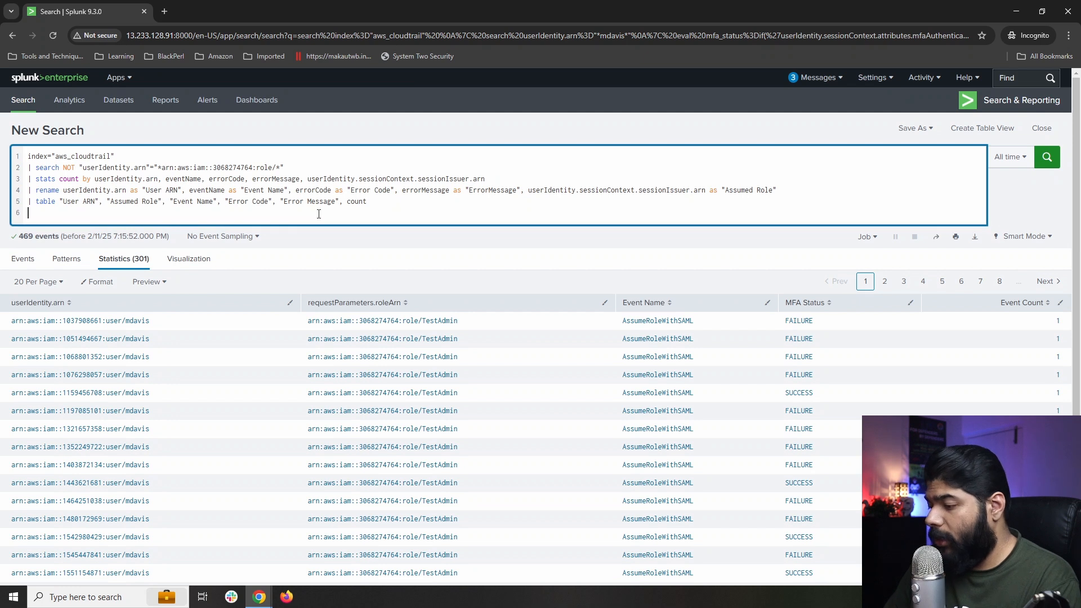
pyautogui.press('Delete')
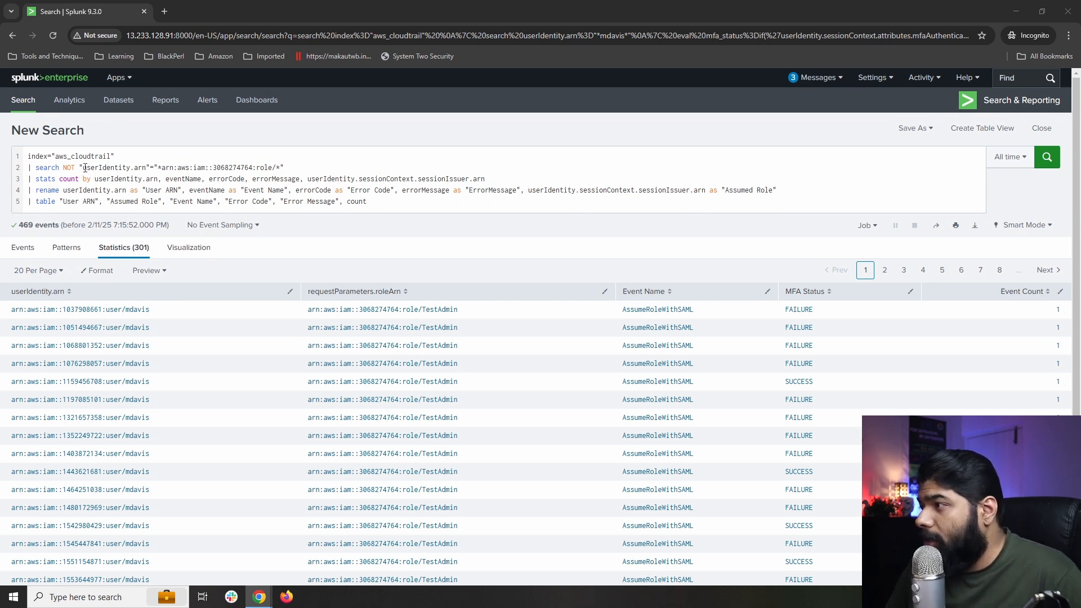
# Annotate the role-exclusion filter, stats and rename lines, then run the search returning 6 AccessDenied rows.
pyautogui.moveTo(84, 167); pyautogui.dragTo(281, 167)
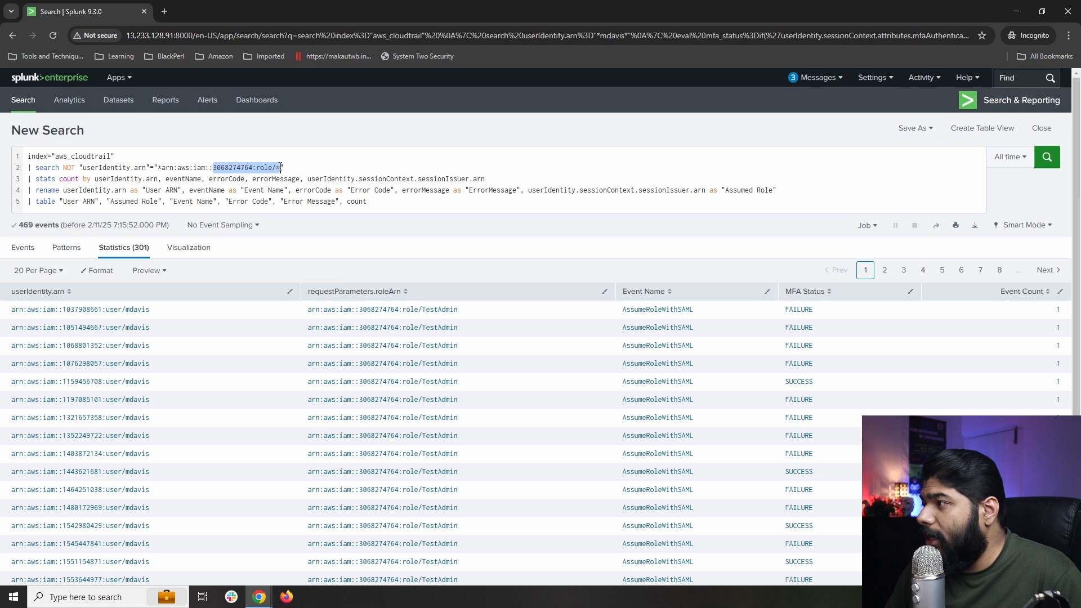
pyautogui.click(242, 168)
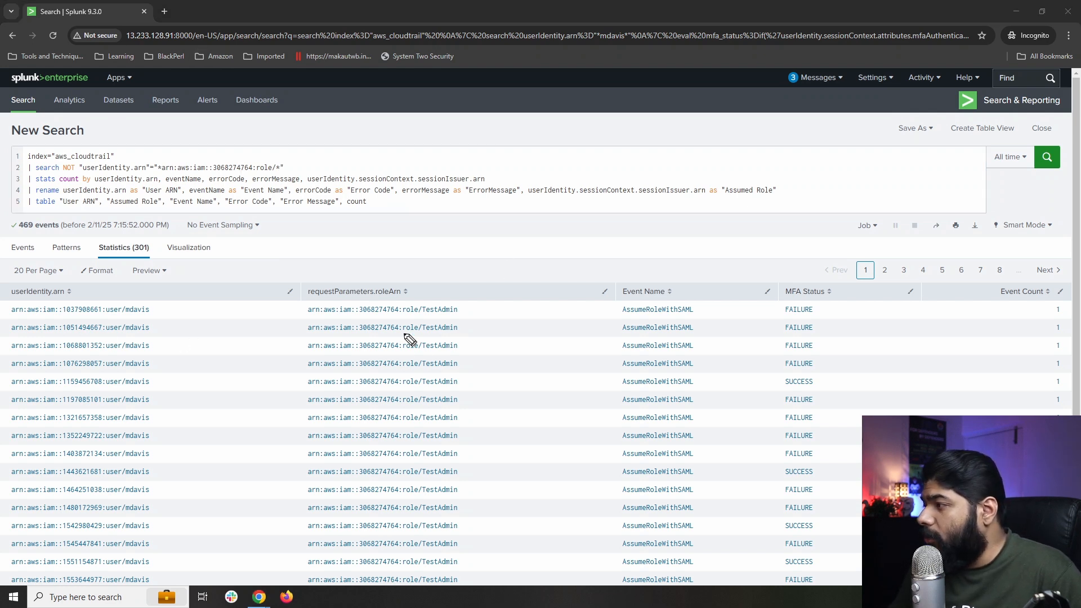
pyautogui.moveTo(352, 317); pyautogui.dragTo(397, 317)
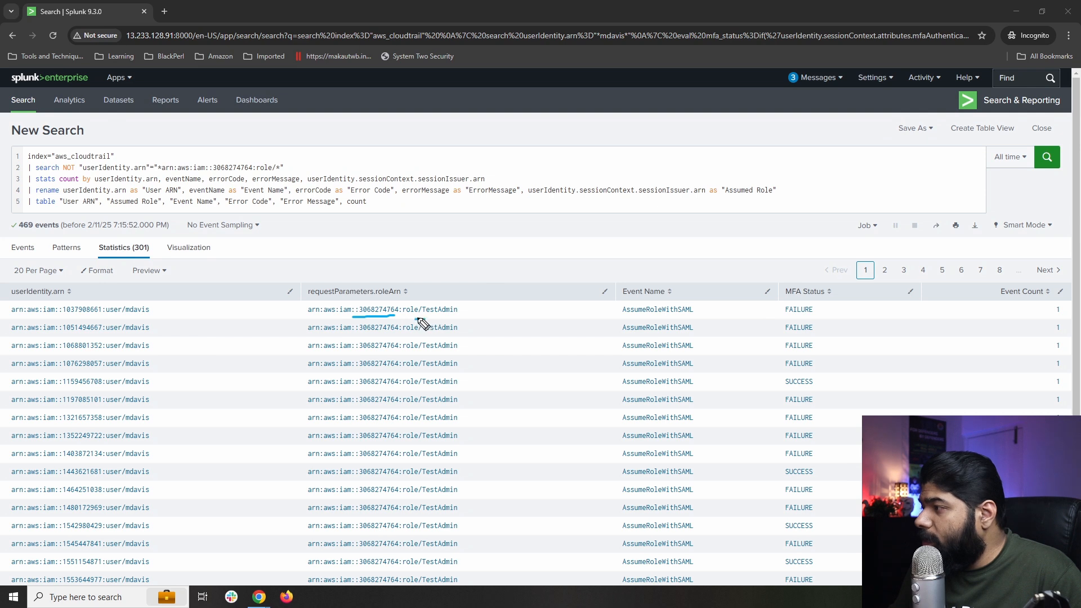
pyautogui.moveTo(405, 260)
pyautogui.mouseDown()
pyautogui.moveTo(383, 300)
pyautogui.moveTo(449, 316)
pyautogui.mouseUp()
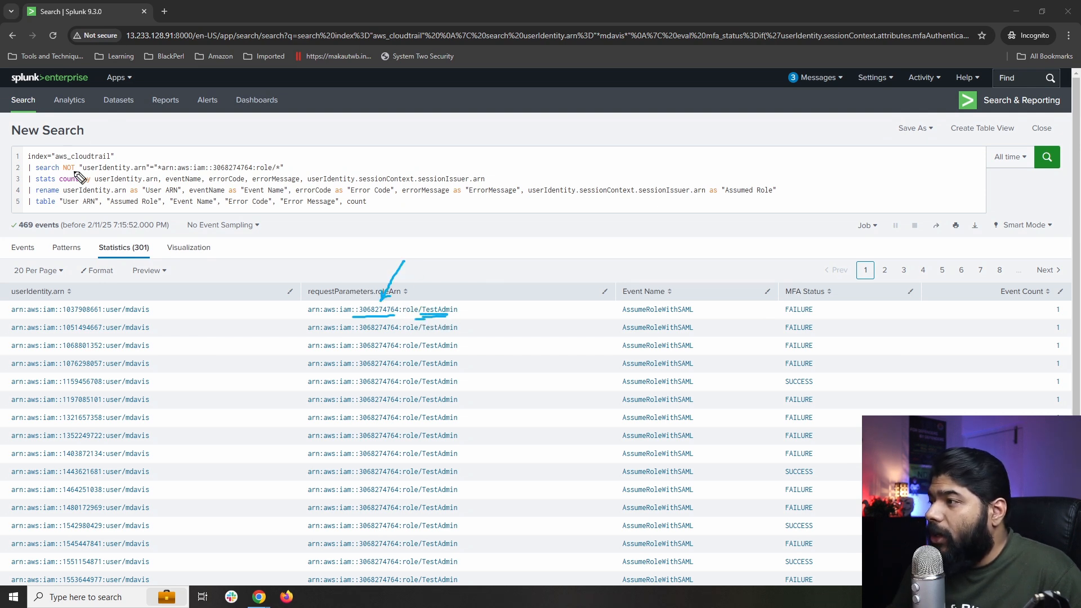
pyautogui.moveTo(64, 171); pyautogui.dragTo(110, 173)
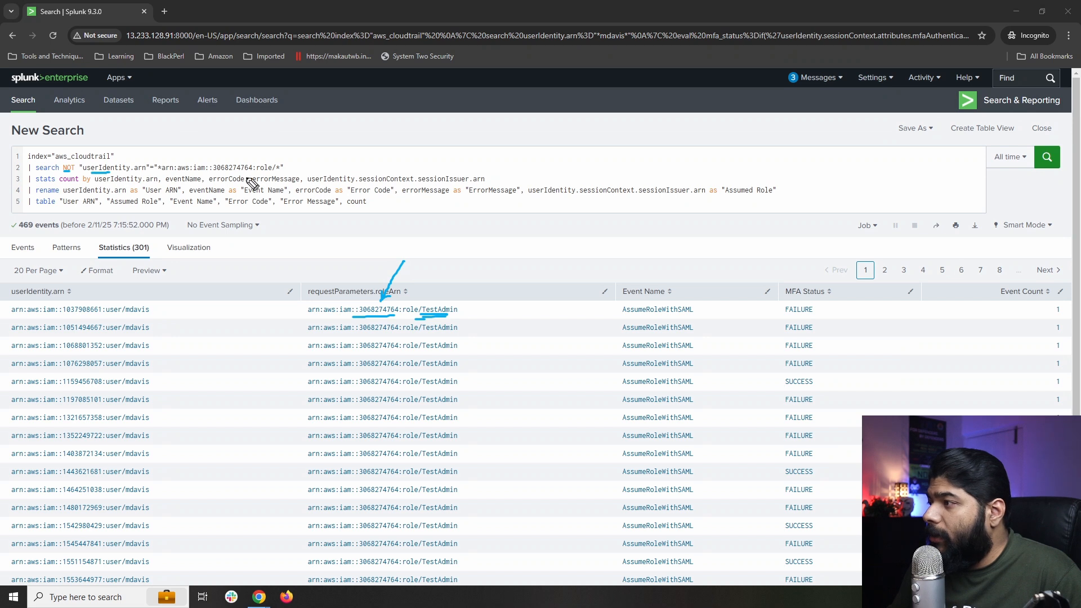
pyautogui.moveTo(223, 172); pyautogui.dragTo(245, 170)
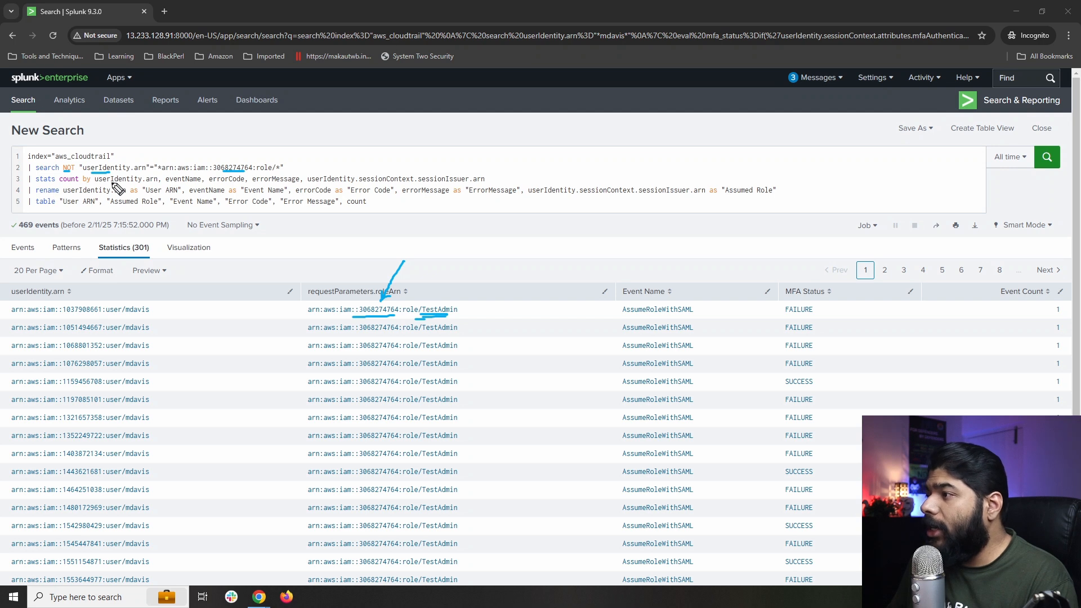
pyautogui.moveTo(109, 183); pyautogui.dragTo(355, 183)
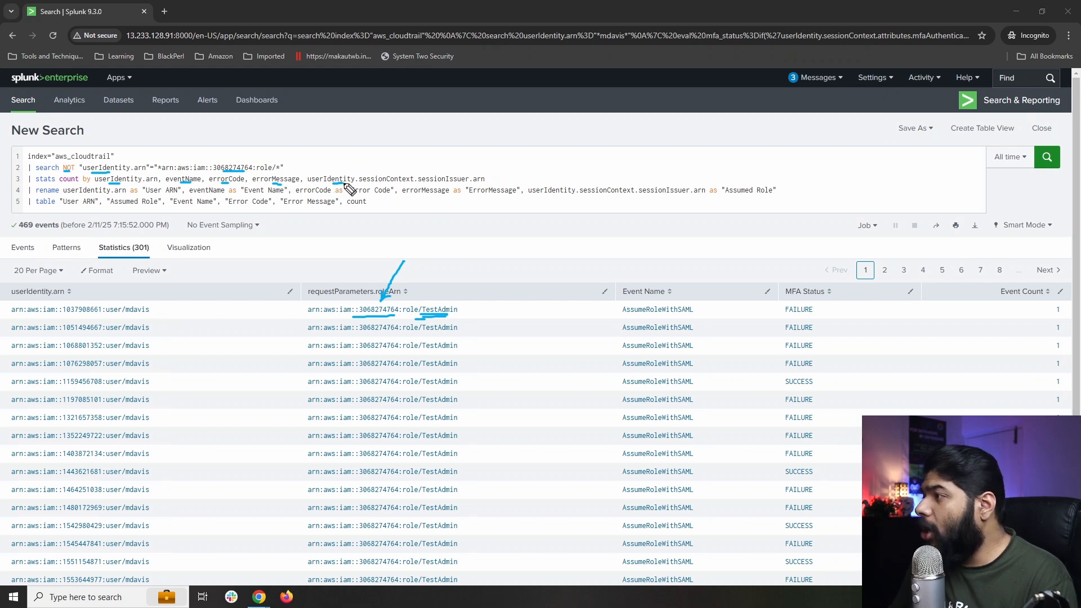
pyautogui.moveTo(490, 136); pyautogui.dragTo(454, 169)
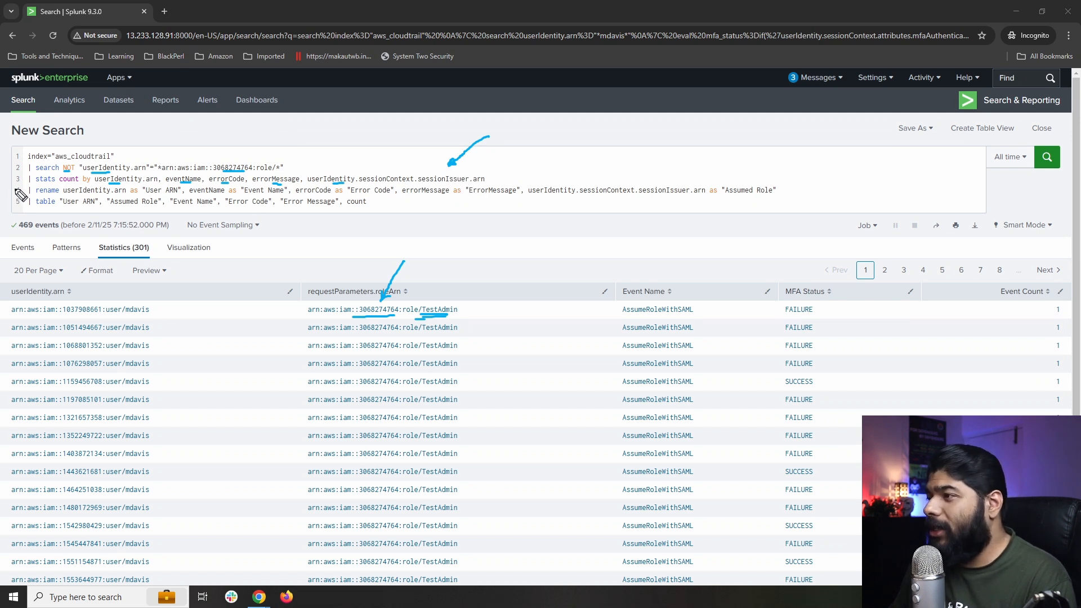
pyautogui.moveTo(12, 192); pyautogui.dragTo(13, 201)
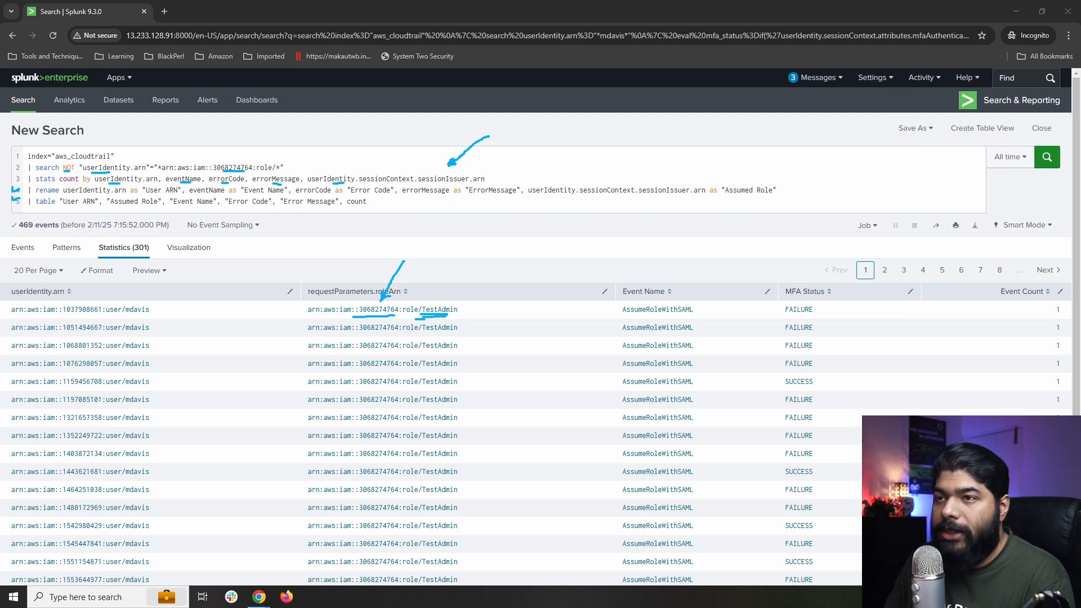
pyautogui.click(1048, 157)
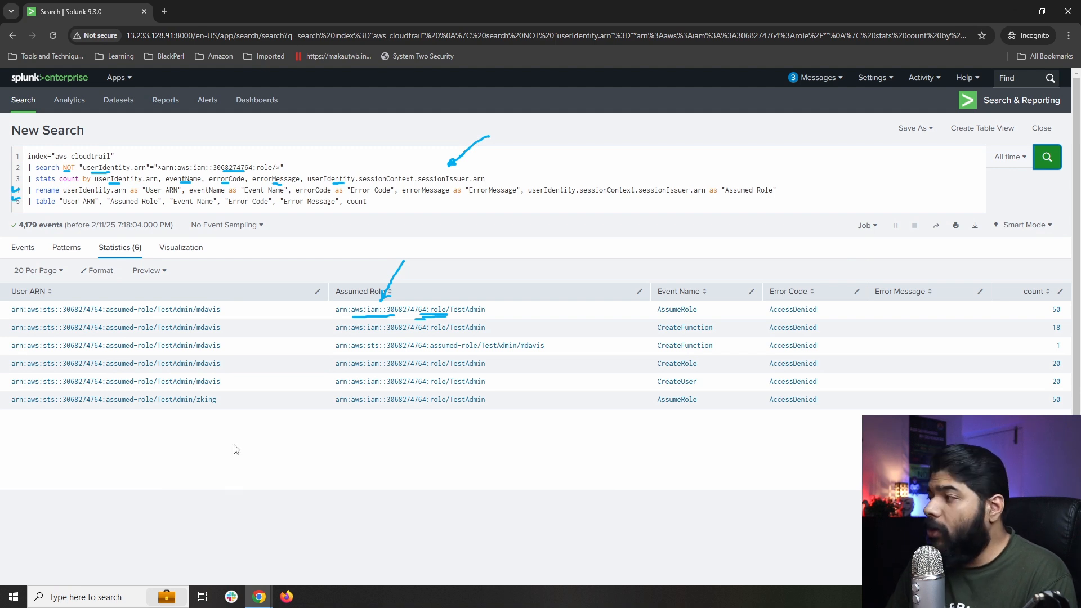
pyautogui.press('Escape')
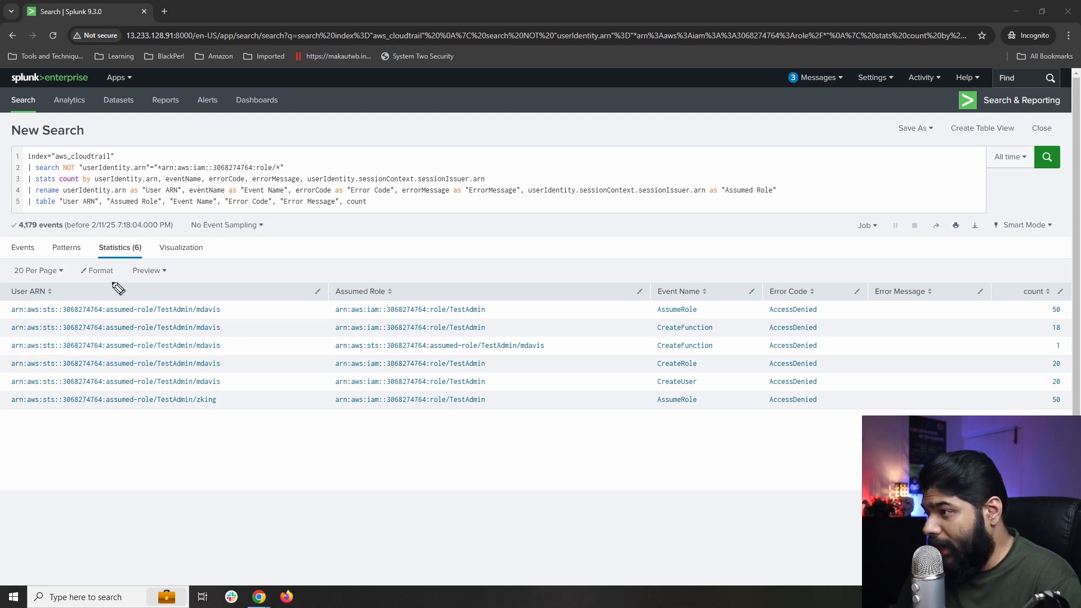
pyautogui.moveTo(20, 299); pyautogui.dragTo(43, 297)
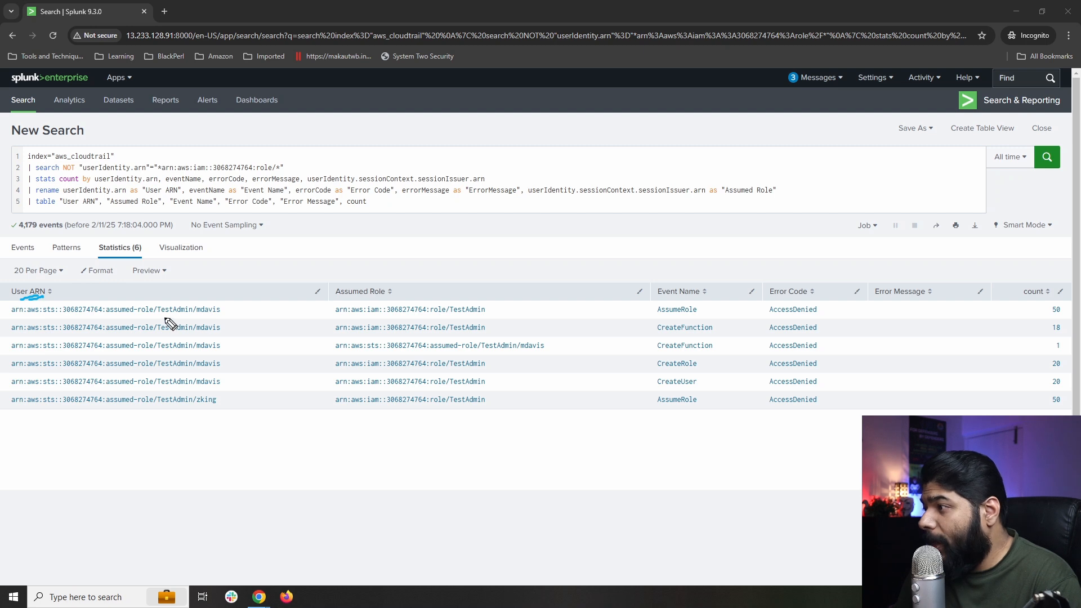
pyautogui.moveTo(157, 317); pyautogui.dragTo(208, 314)
pyautogui.moveTo(158, 409); pyautogui.dragTo(215, 406)
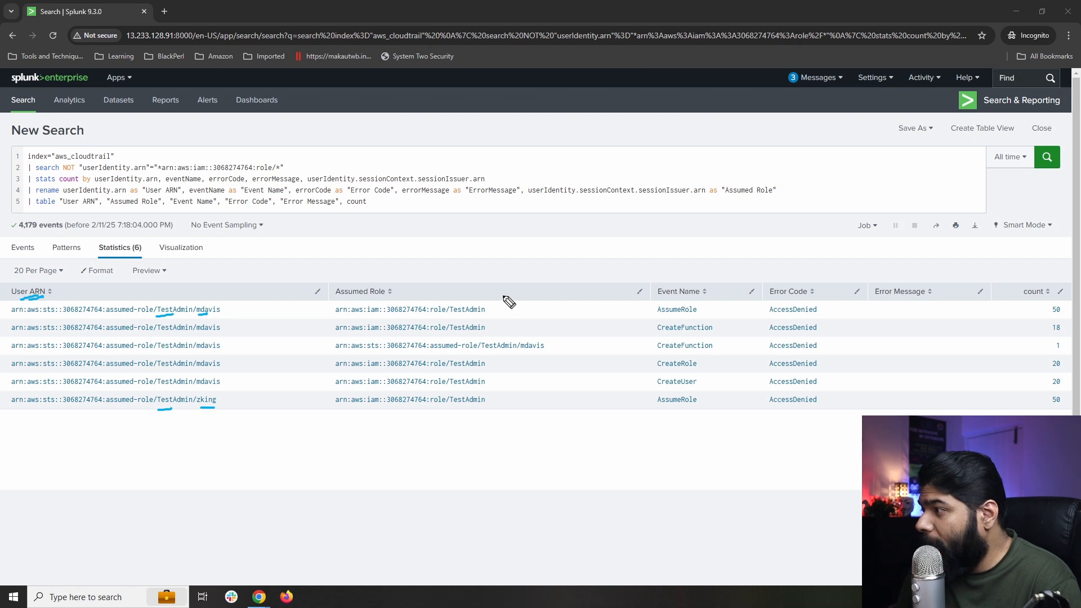
pyautogui.moveTo(354, 275); pyautogui.dragTo(364, 263)
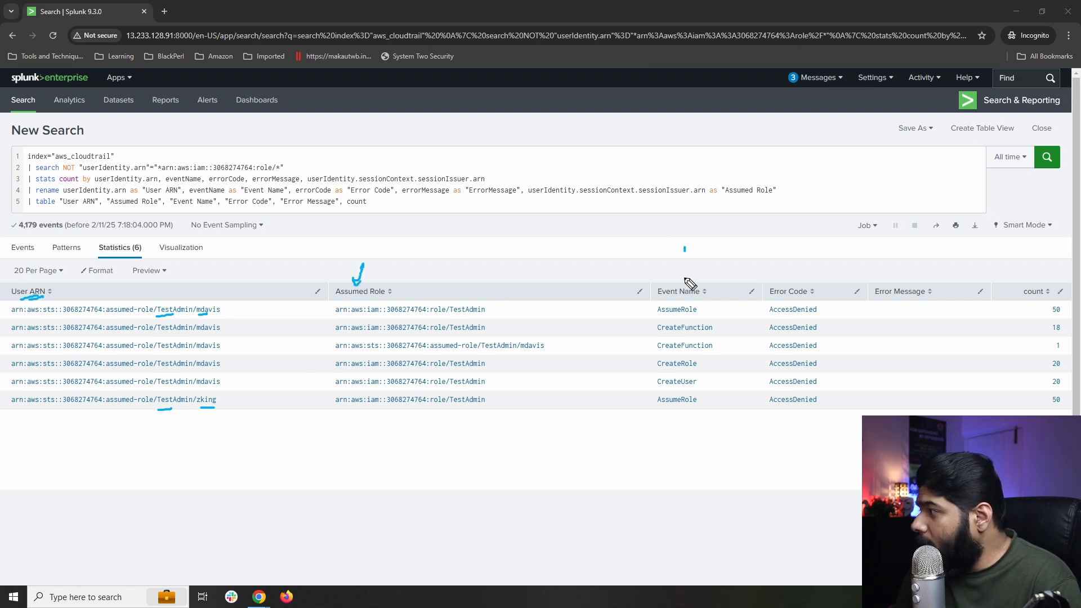
pyautogui.moveTo(684, 246)
pyautogui.mouseDown()
pyautogui.moveTo(684, 286)
pyautogui.moveTo(689, 276)
pyautogui.mouseUp()
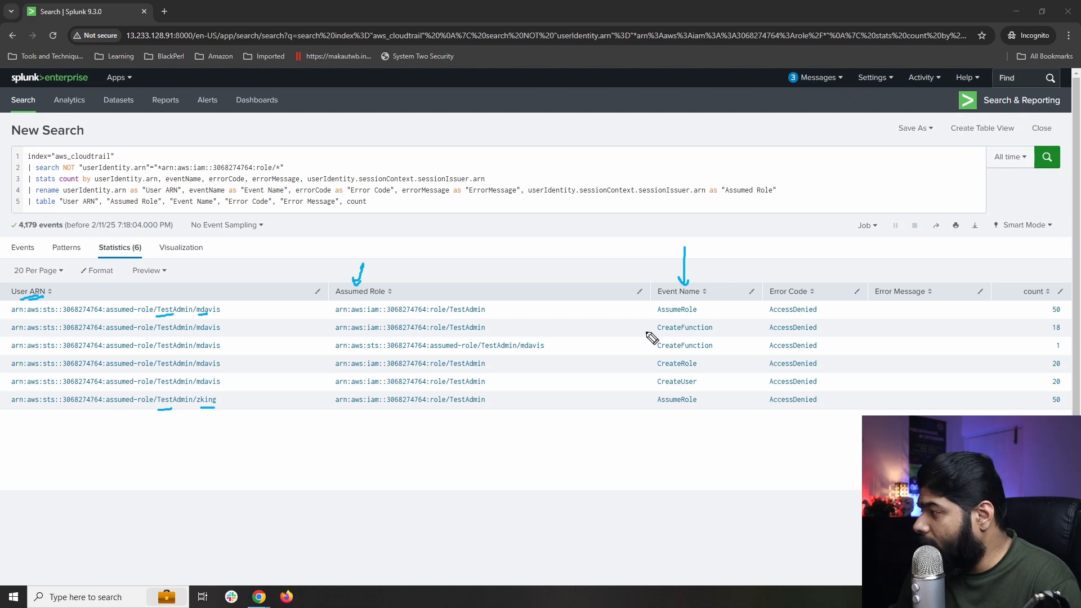
pyautogui.moveTo(636, 325); pyautogui.dragTo(652, 321)
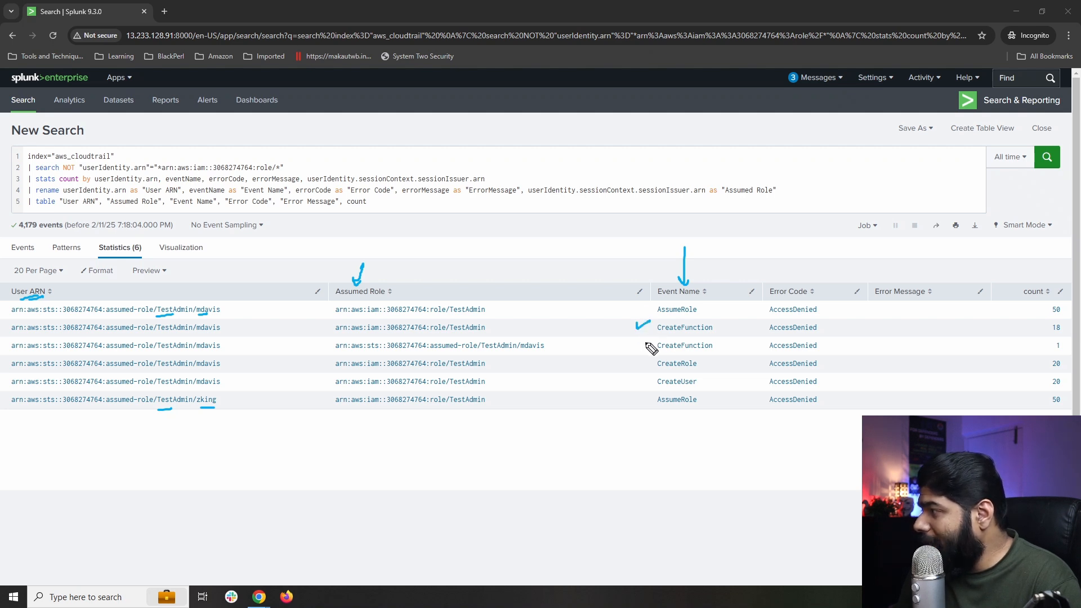
pyautogui.moveTo(639, 358)
pyautogui.mouseDown()
pyautogui.moveTo(651, 354)
pyautogui.moveTo(654, 390)
pyautogui.mouseUp()
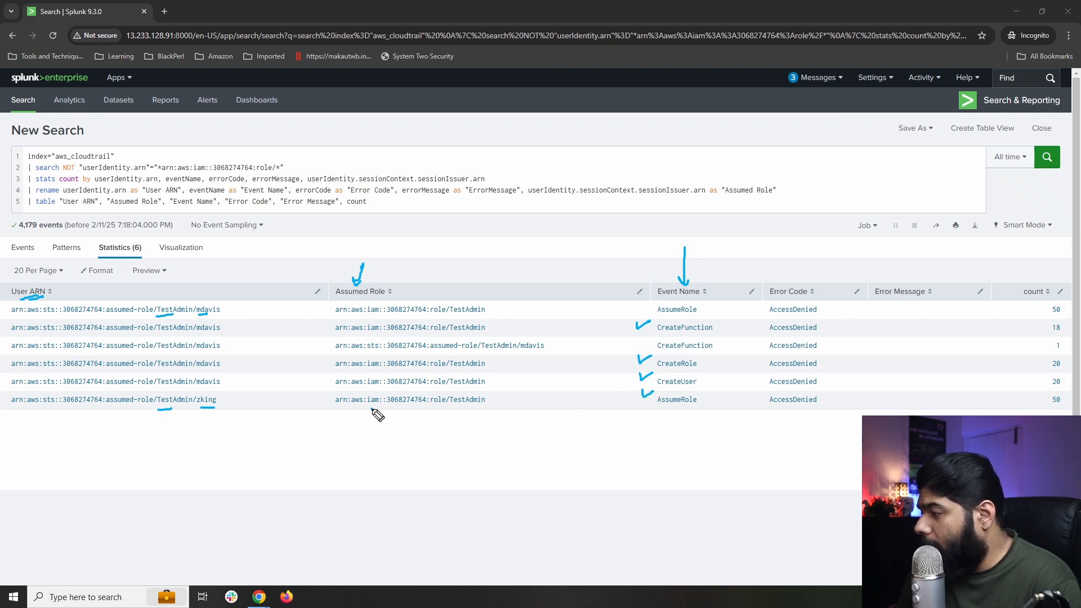
pyautogui.moveTo(372, 409); pyautogui.dragTo(475, 410)
pyautogui.moveTo(436, 480); pyautogui.dragTo(448, 428)
pyautogui.click(138, 415)
pyautogui.moveTo(123, 414); pyautogui.dragTo(171, 410)
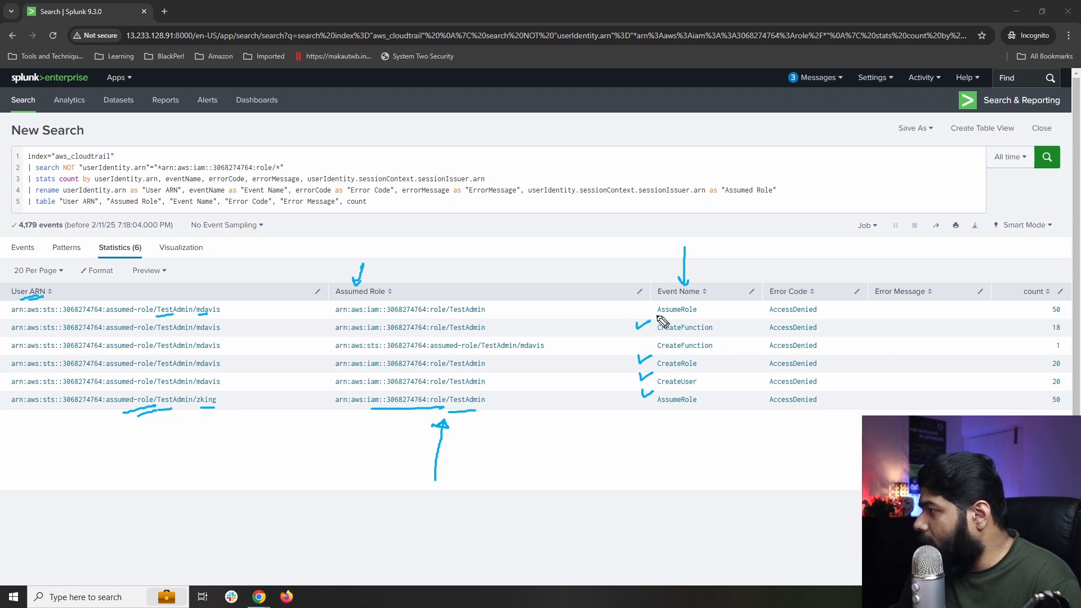
pyautogui.moveTo(653, 321)
pyautogui.mouseDown()
pyautogui.moveTo(697, 314)
pyautogui.moveTo(727, 355)
pyautogui.moveTo(705, 399)
pyautogui.moveTo(656, 398)
pyautogui.moveTo(633, 338)
pyautogui.moveTo(642, 323)
pyautogui.mouseUp()
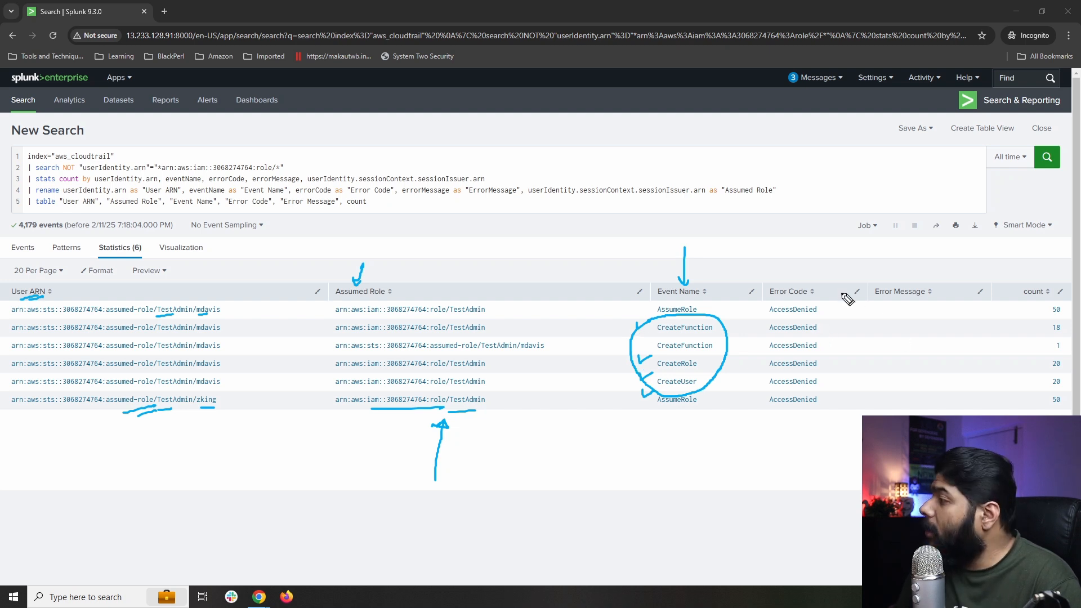
pyautogui.moveTo(822, 186)
pyautogui.mouseDown()
pyautogui.moveTo(802, 275)
pyautogui.moveTo(827, 410)
pyautogui.moveTo(749, 294)
pyautogui.moveTo(815, 293)
pyautogui.mouseUp()
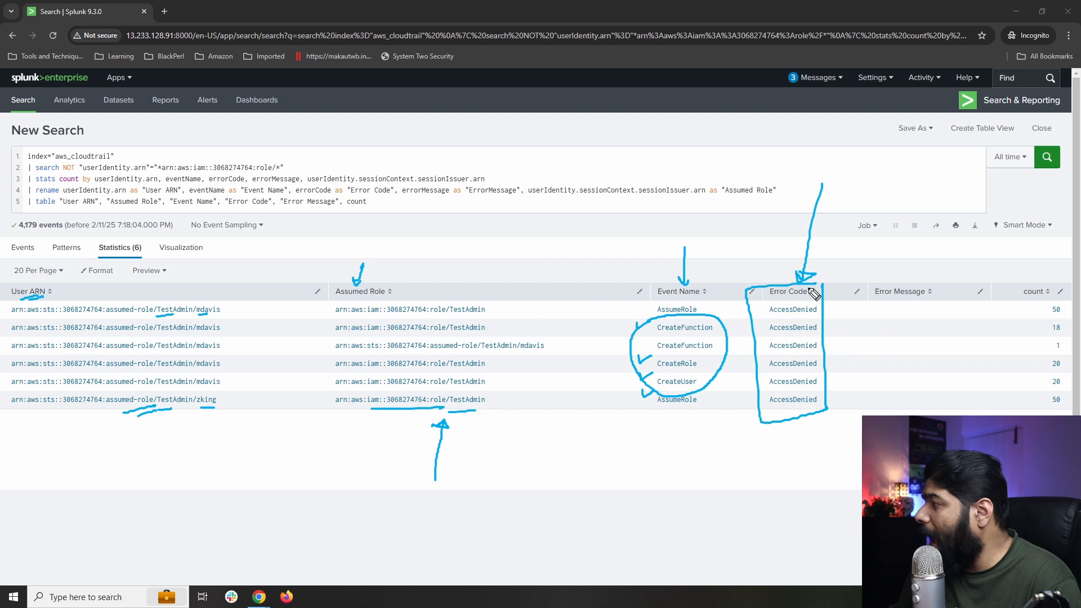
pyautogui.click(912, 322)
pyautogui.moveTo(903, 310)
pyautogui.mouseDown()
pyautogui.moveTo(927, 304)
pyautogui.moveTo(938, 320)
pyautogui.mouseUp()
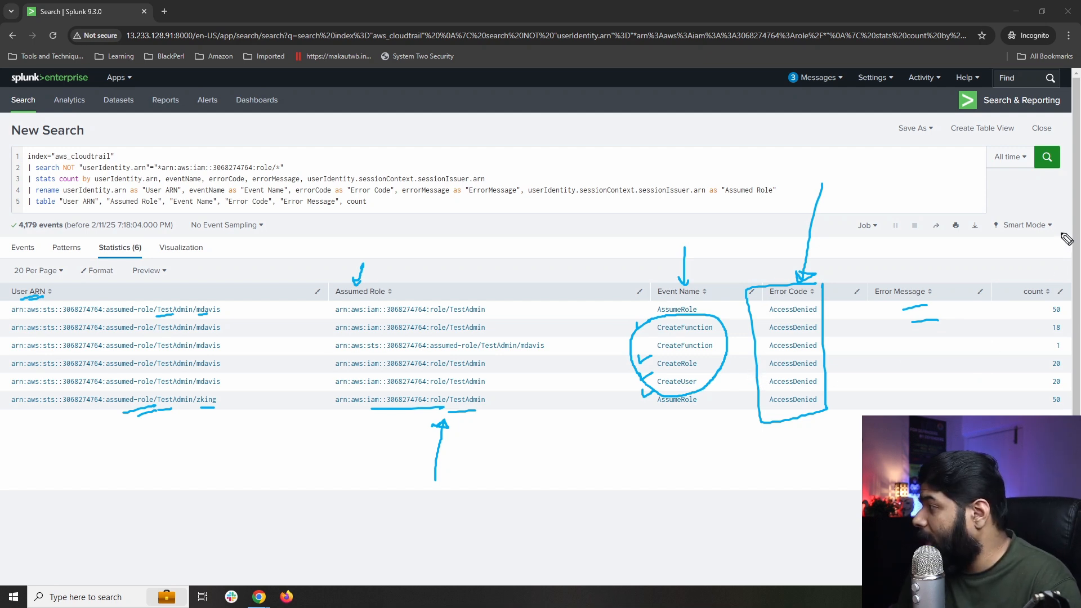
pyautogui.moveTo(1039, 292)
pyautogui.mouseDown()
pyautogui.moveTo(1069, 309)
pyautogui.moveTo(1051, 401)
pyautogui.moveTo(1038, 410)
pyautogui.moveTo(1025, 336)
pyautogui.moveTo(1024, 410)
pyautogui.mouseUp()
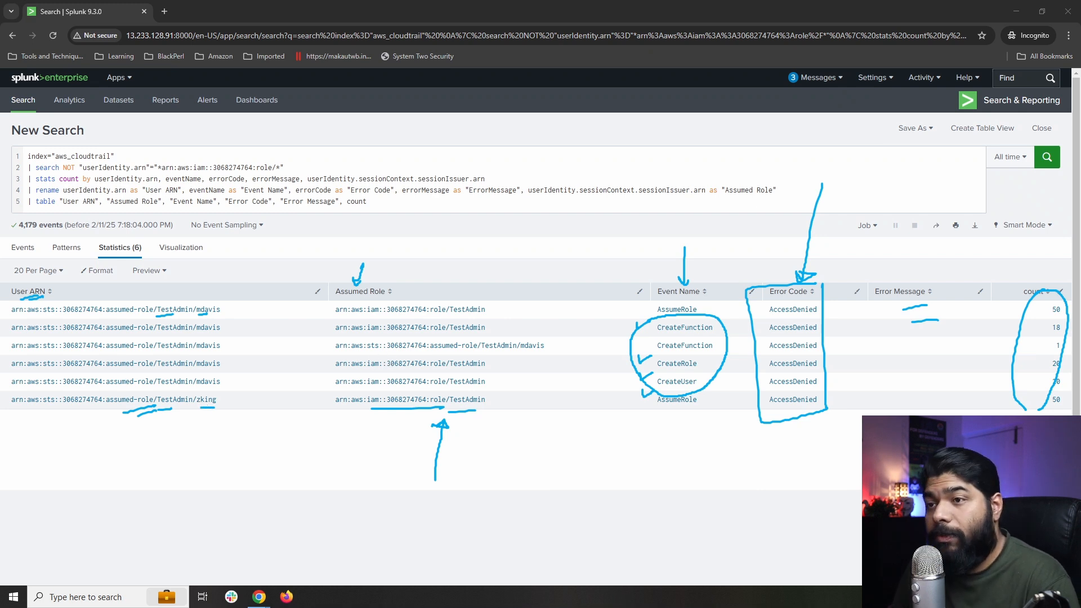
pyautogui.press('Escape')
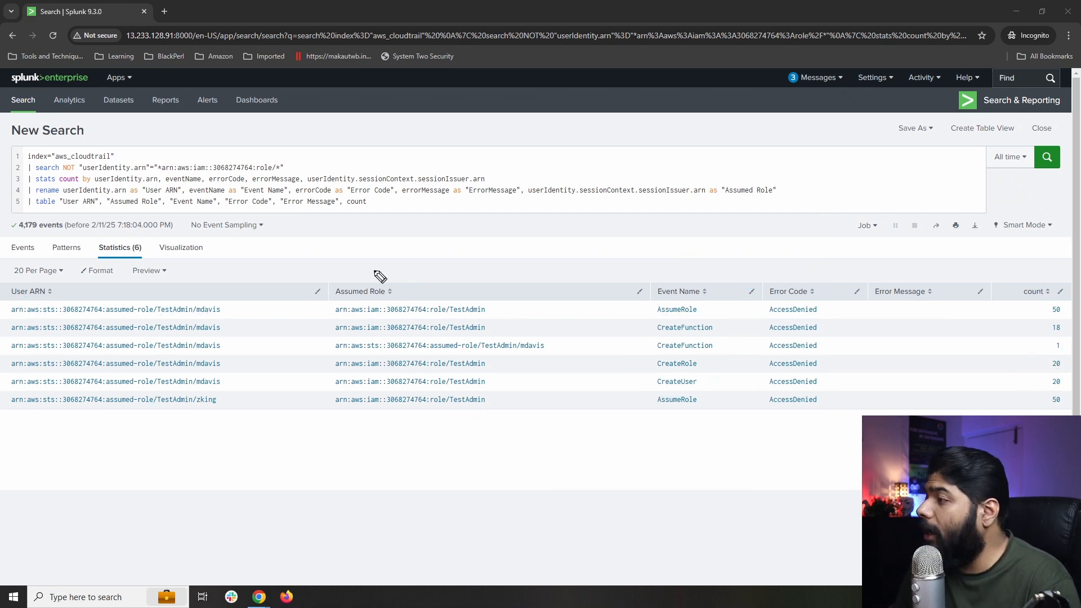
pyautogui.moveTo(798, 233); pyautogui.dragTo(785, 274)
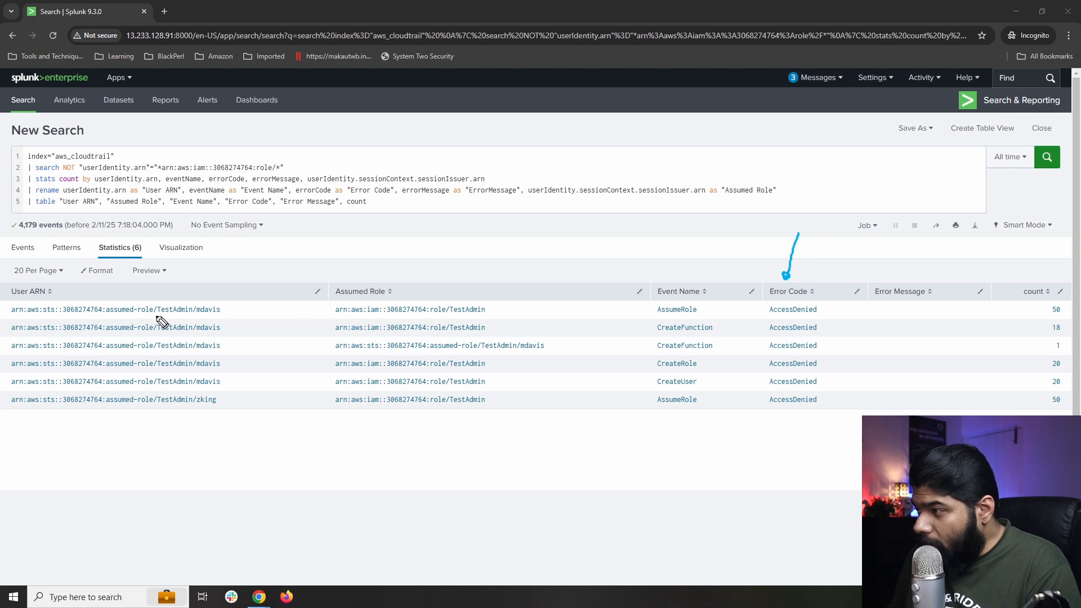
pyautogui.moveTo(161, 321)
pyautogui.mouseDown()
pyautogui.moveTo(189, 329)
pyautogui.moveTo(232, 302)
pyautogui.moveTo(163, 296)
pyautogui.moveTo(162, 322)
pyautogui.mouseUp()
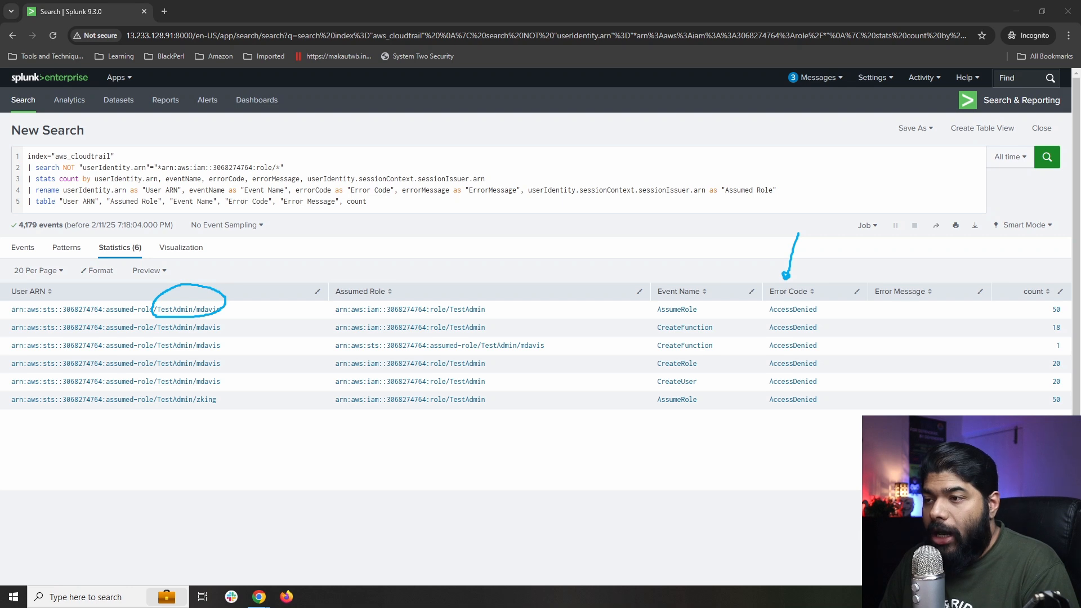
pyautogui.press('Escape')
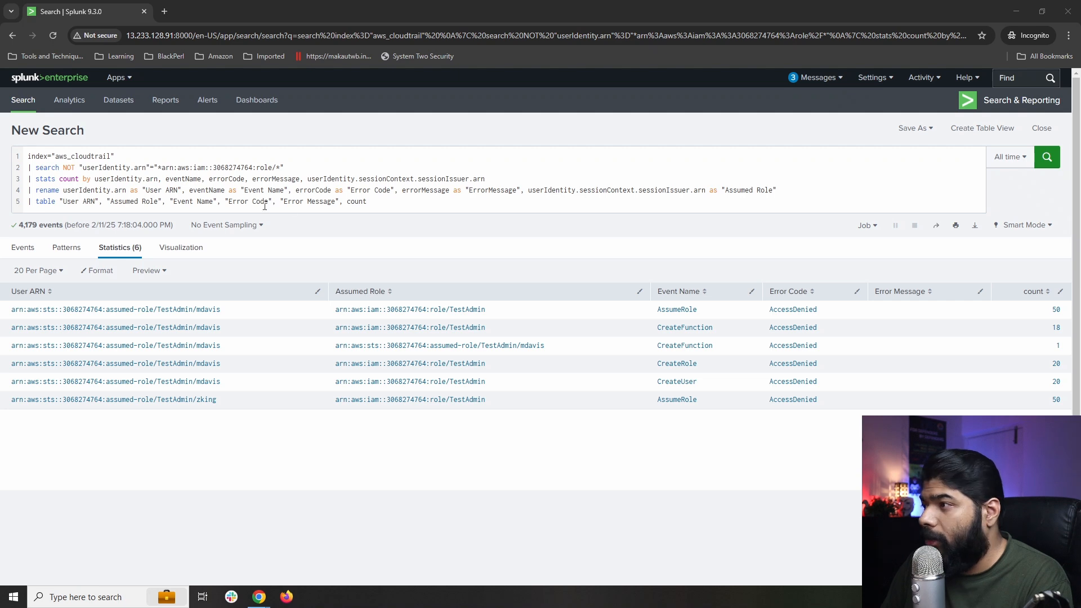
pyautogui.moveTo(393, 205); pyautogui.dragTo(51, 156)
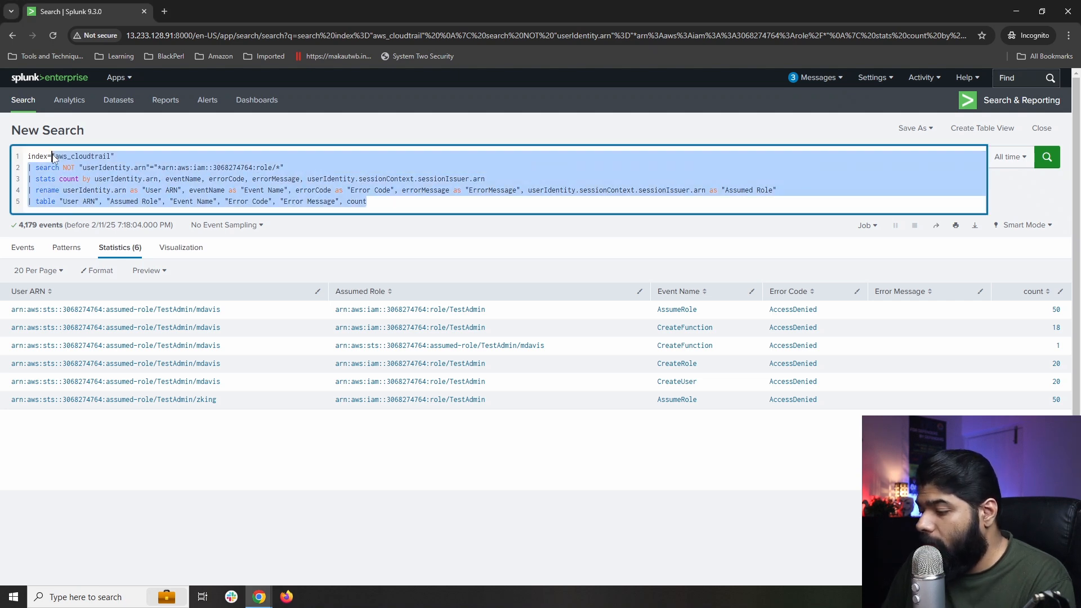
# Replace the query with index="crowdstrike" and run it, listing 36 raw JSON events.
pyautogui.press('BackSpace')
pyautogui.write('"c')
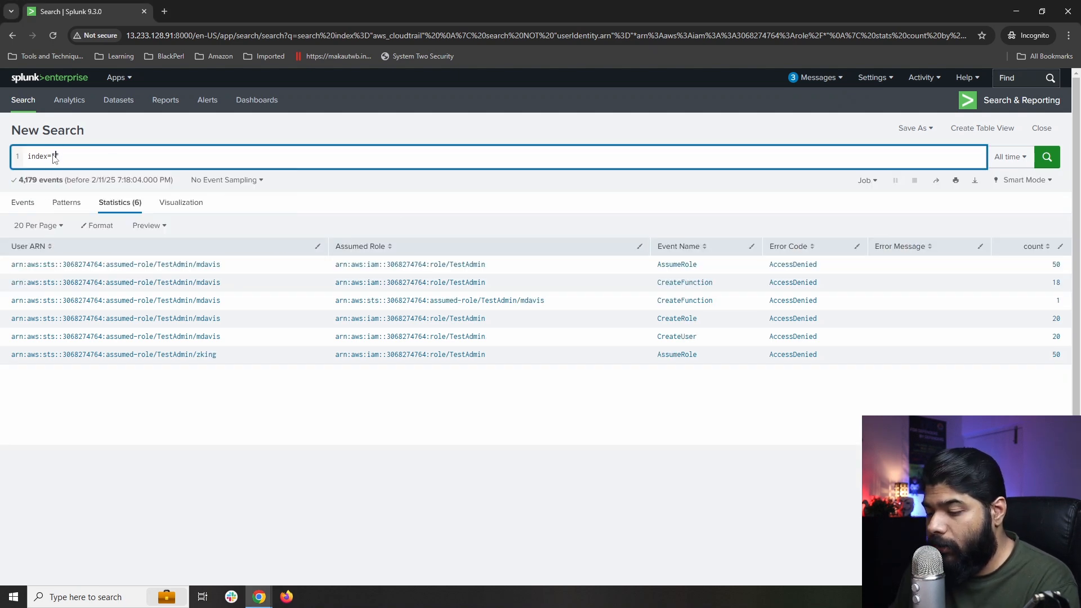
pyautogui.write('row')
pyautogui.press('Down')
pyautogui.press('Return')
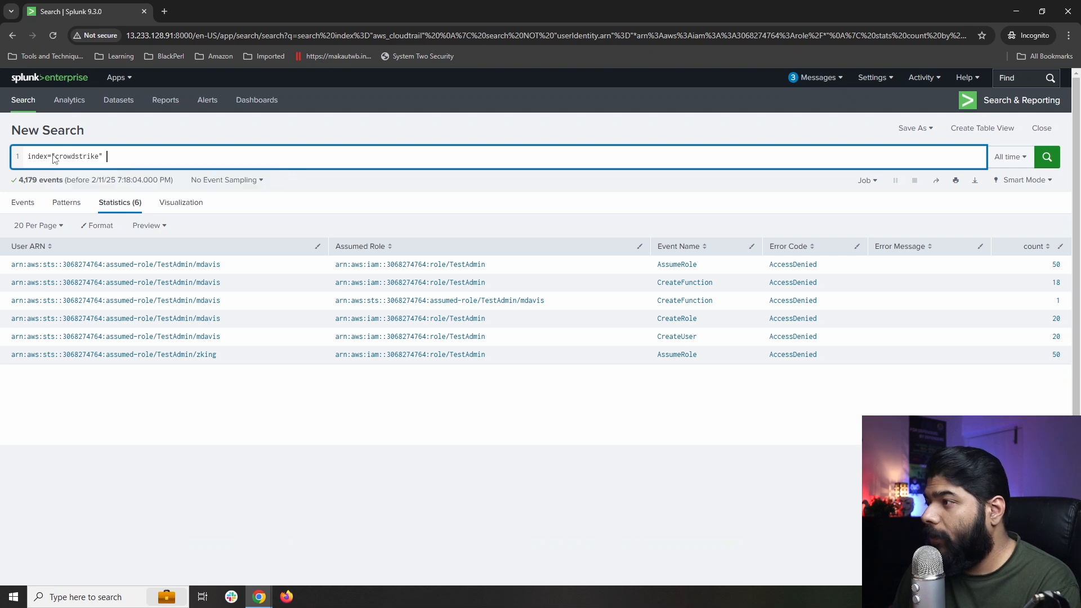
pyautogui.press('BackSpace')
pyautogui.press('Return')
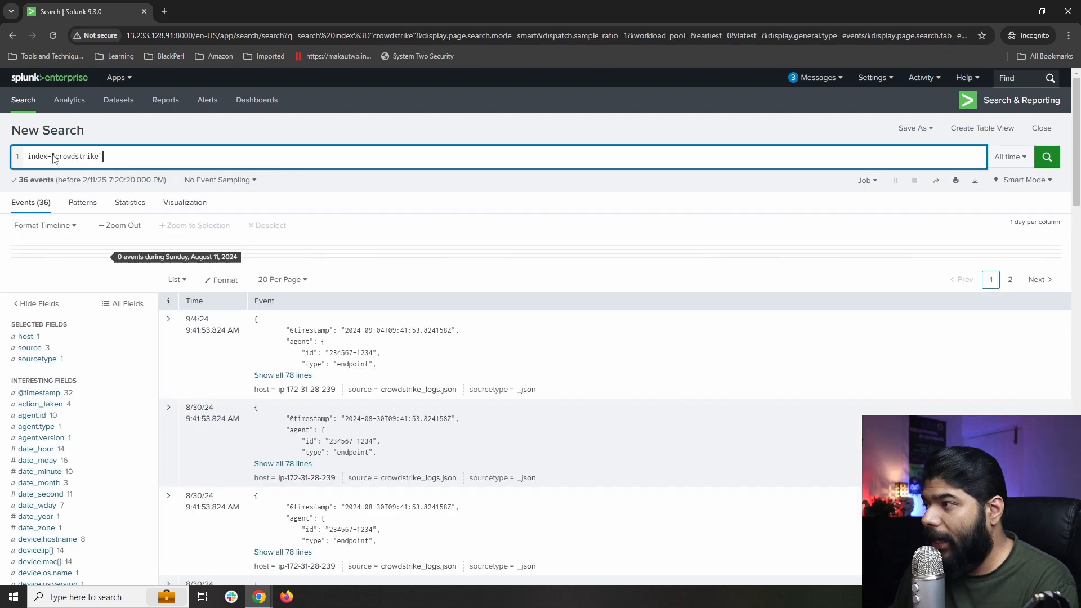
pyautogui.scroll(-4, 246, 280)
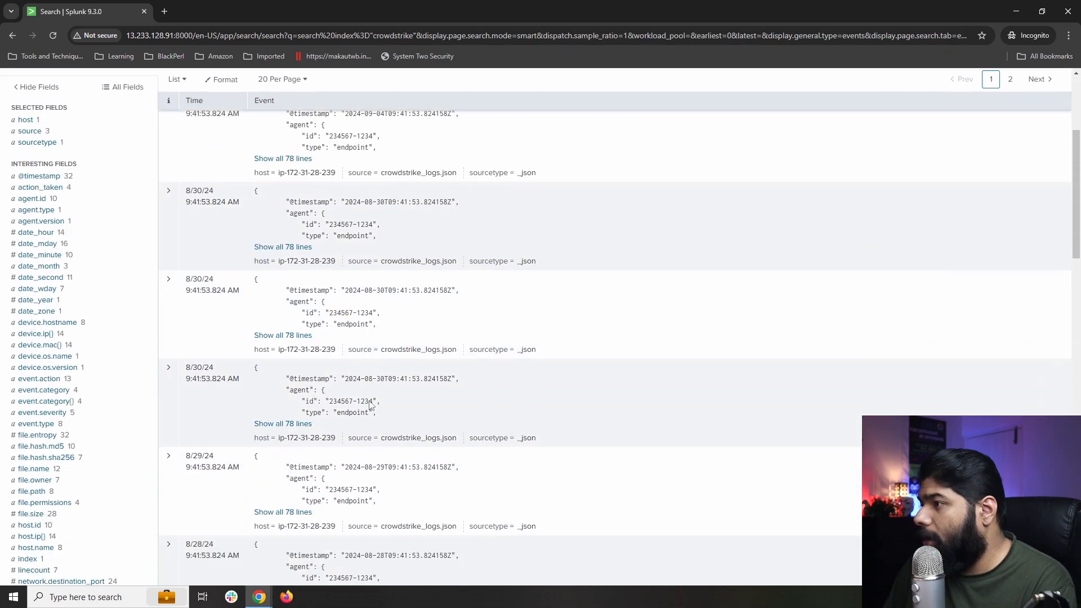
pyautogui.scroll(4, 116, 241)
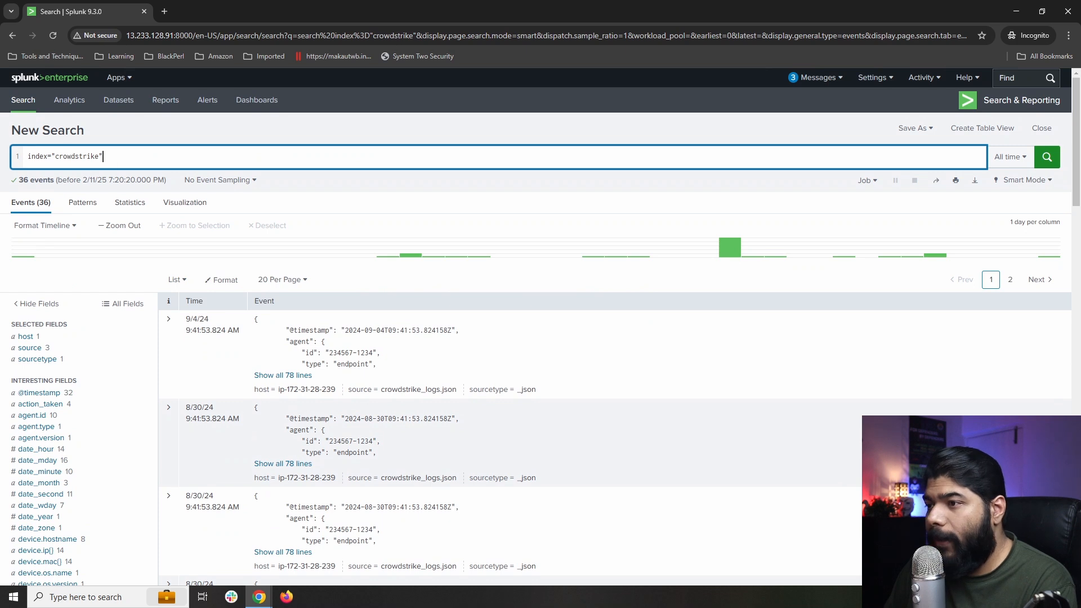
# Add '| spath input=_raw' and a '| search user.email=' filter on the user's e-mail address, then run.
pyautogui.write('| ')
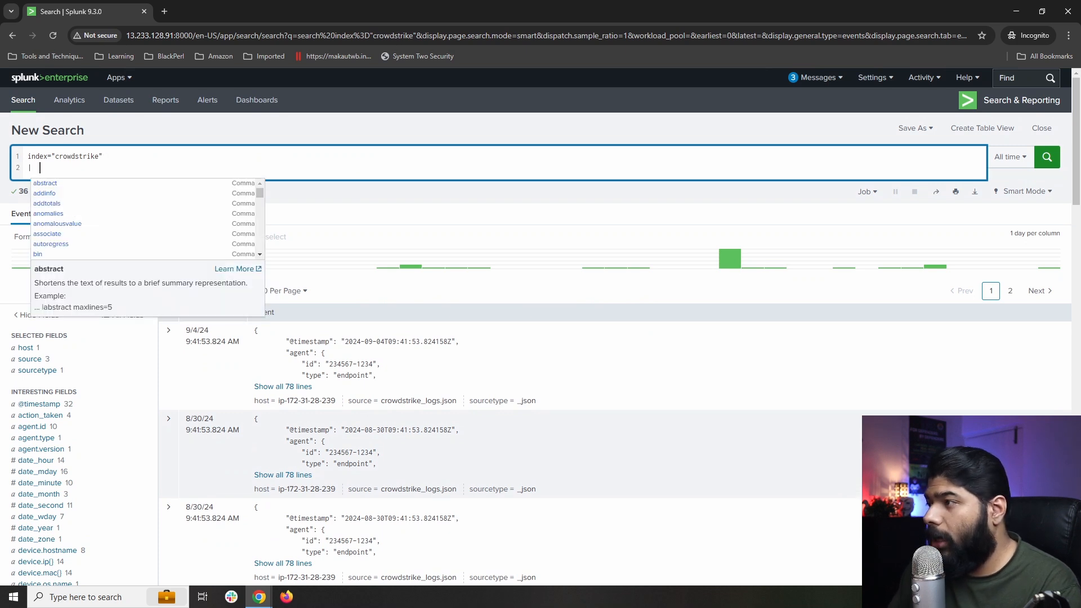
pyautogui.write('spath')
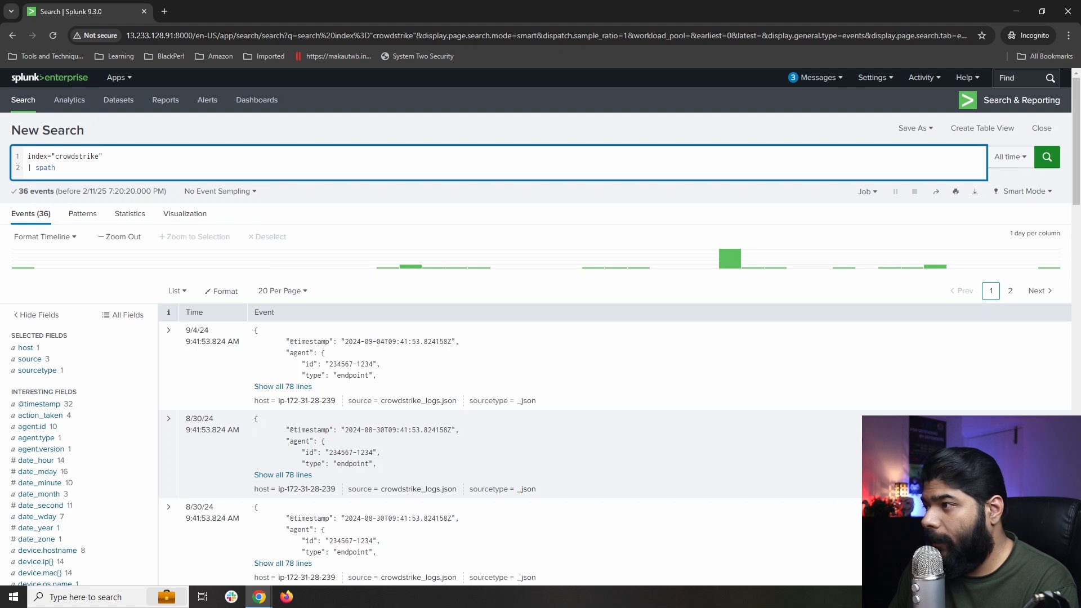
pyautogui.write(' inp')
pyautogui.press('Down')
pyautogui.press('Return')
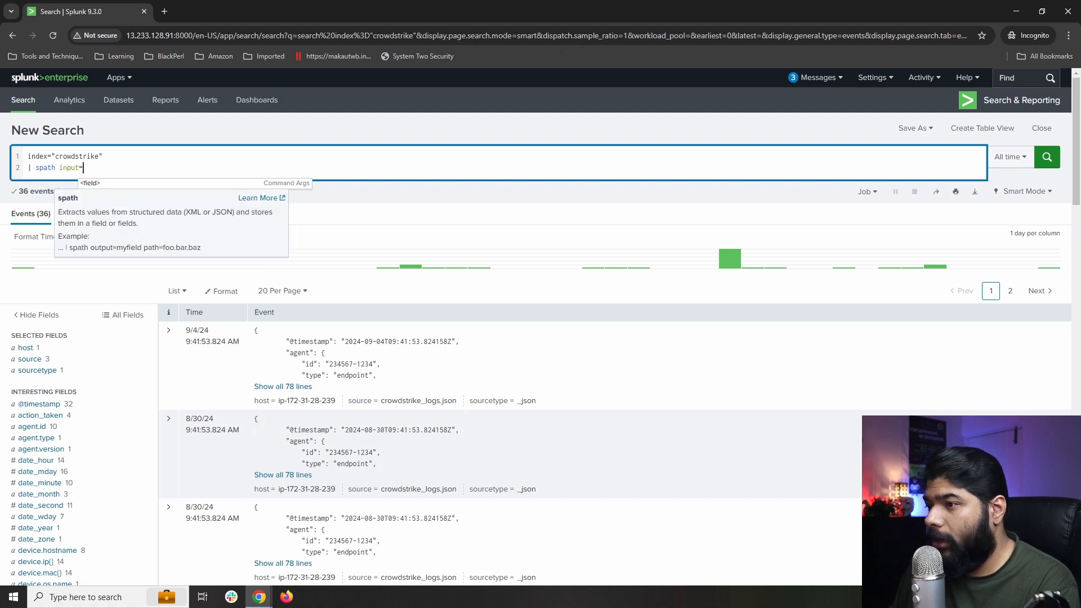
pyautogui.write('_r')
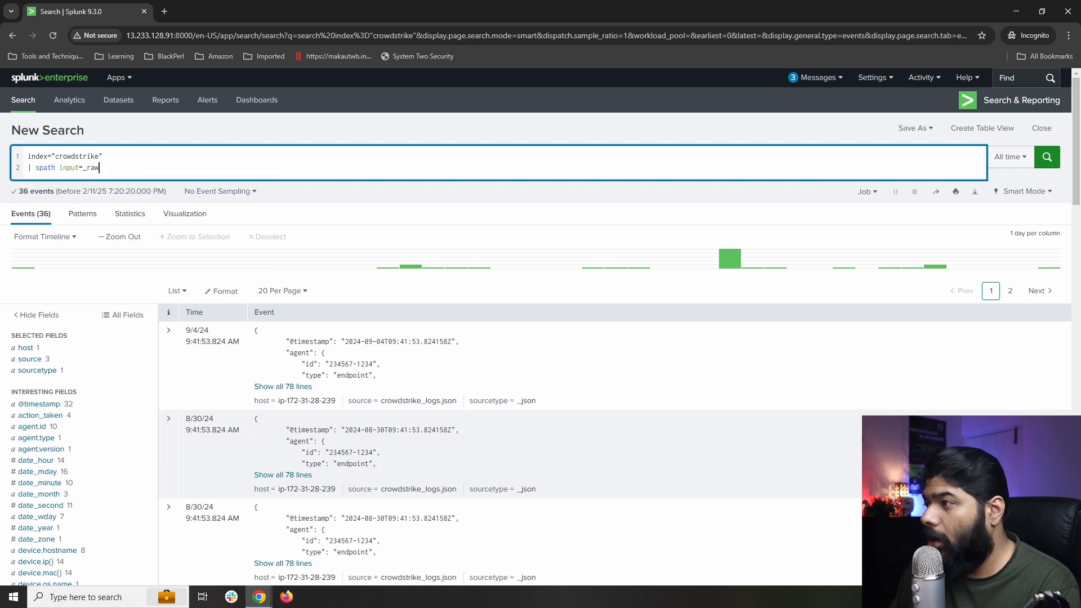
pyautogui.write('aw')
pyautogui.hotkey('shift', 'Return')
pyautogui.write('| ')
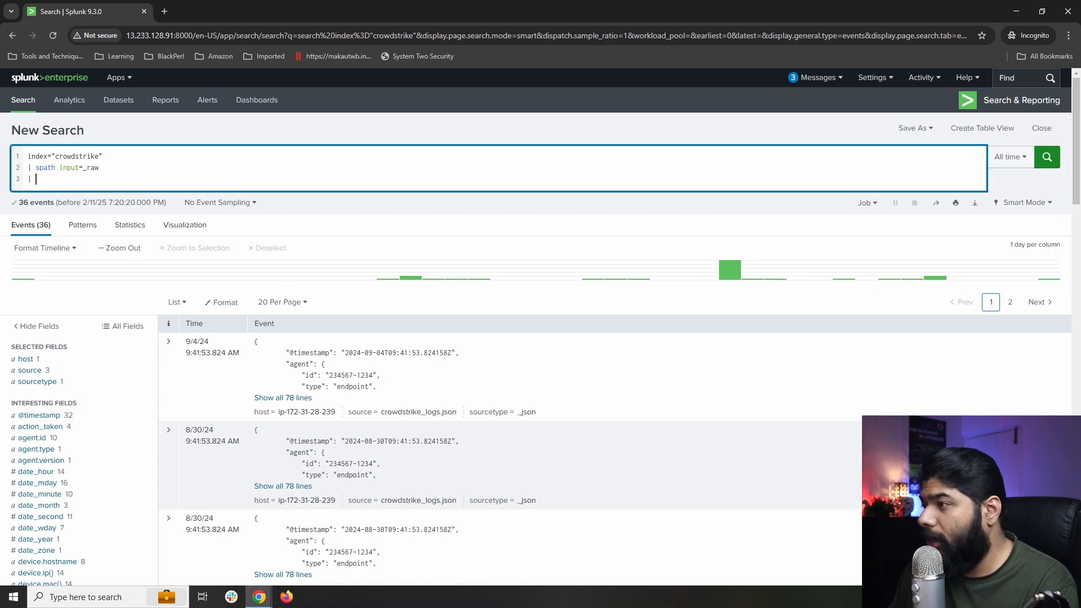
pyautogui.write('search ')
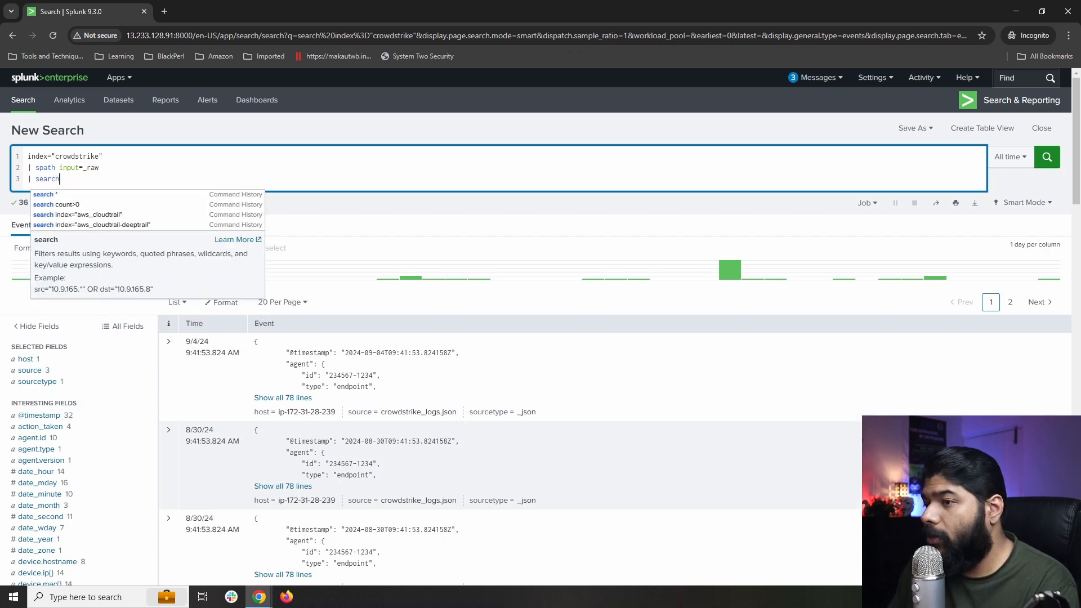
pyautogui.write('user')
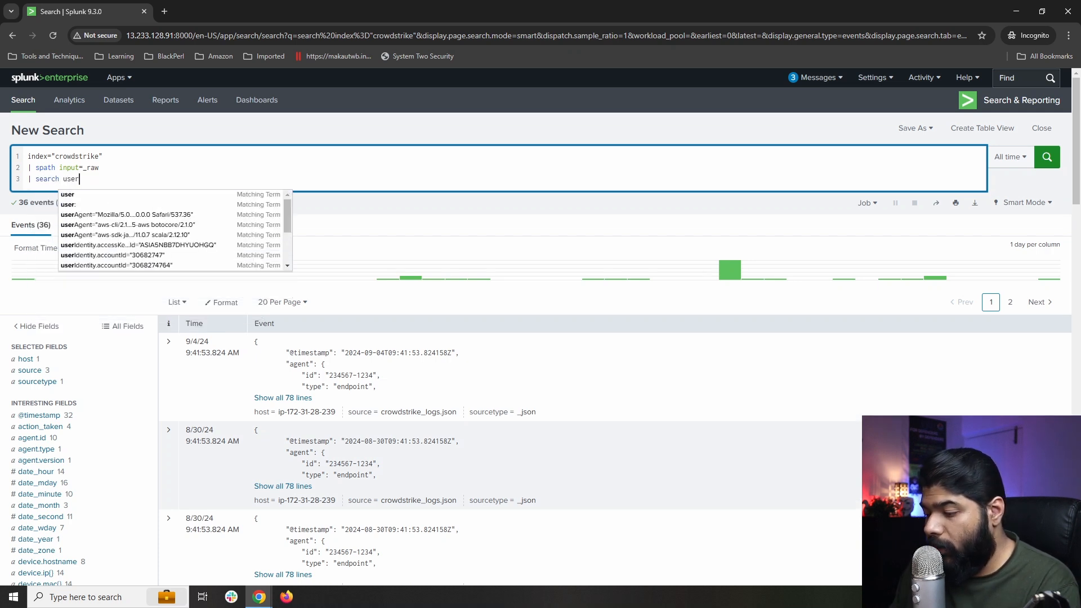
pyautogui.write('.email')
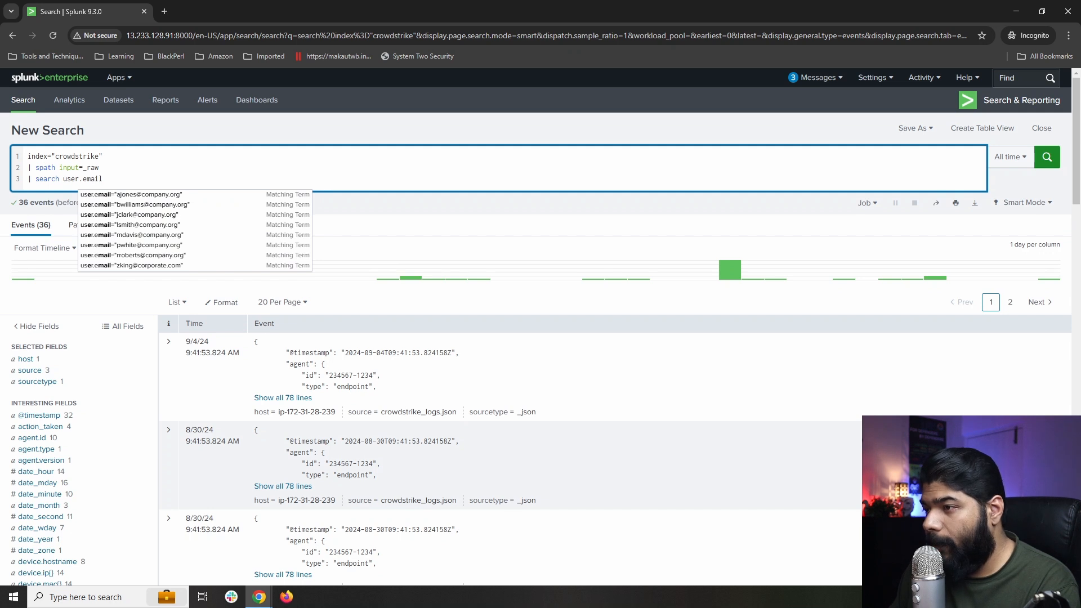
pyautogui.write(' =')
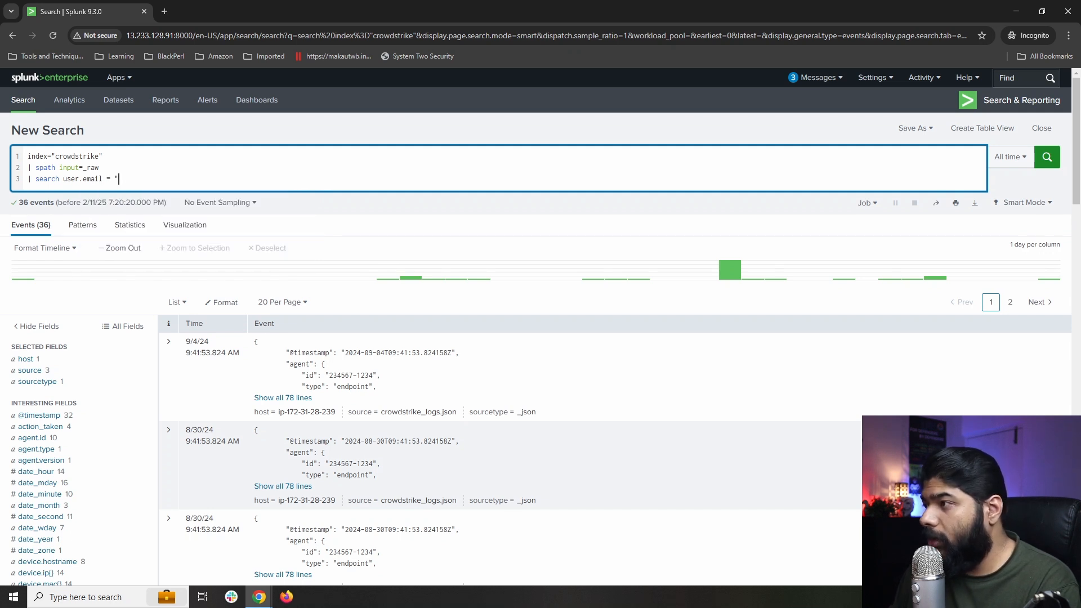
pyautogui.write(' ""')
pyautogui.press('Left')
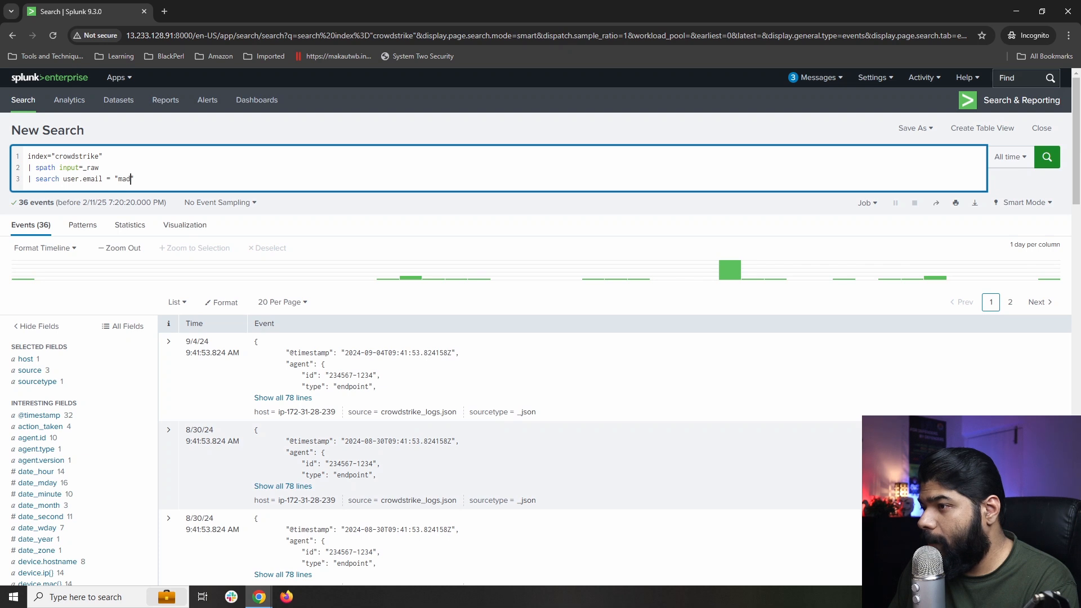
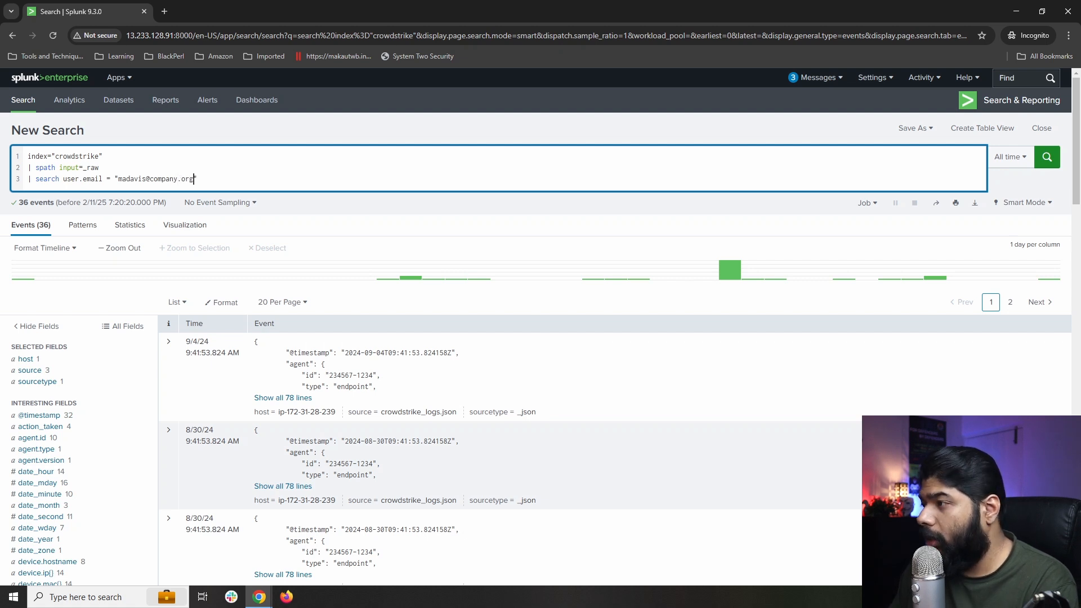
pyautogui.press('Return')
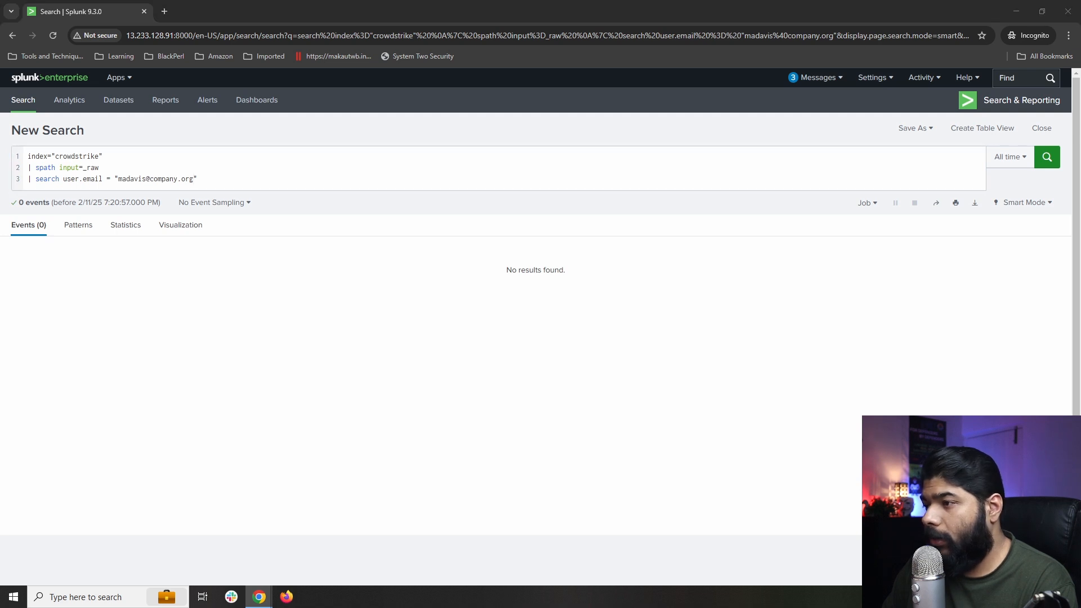
# Replace the filter with the corrected e-mail address and rerun, leaving 29 events.
pyautogui.click(62, 180)
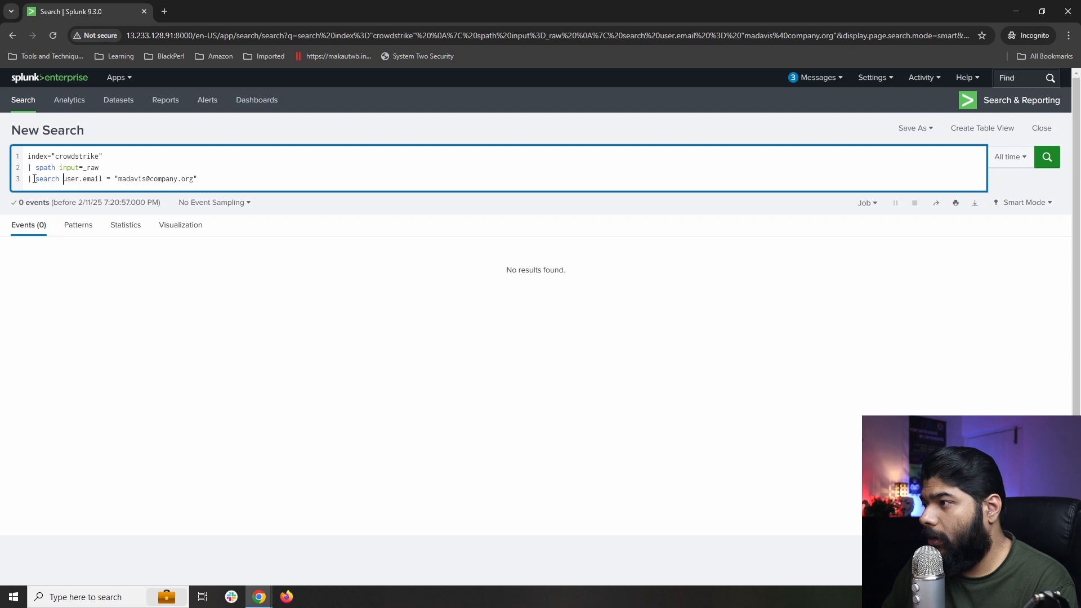
pyautogui.moveTo(34, 179); pyautogui.dragTo(213, 179)
pyautogui.hotkey('ctrl', 'v')
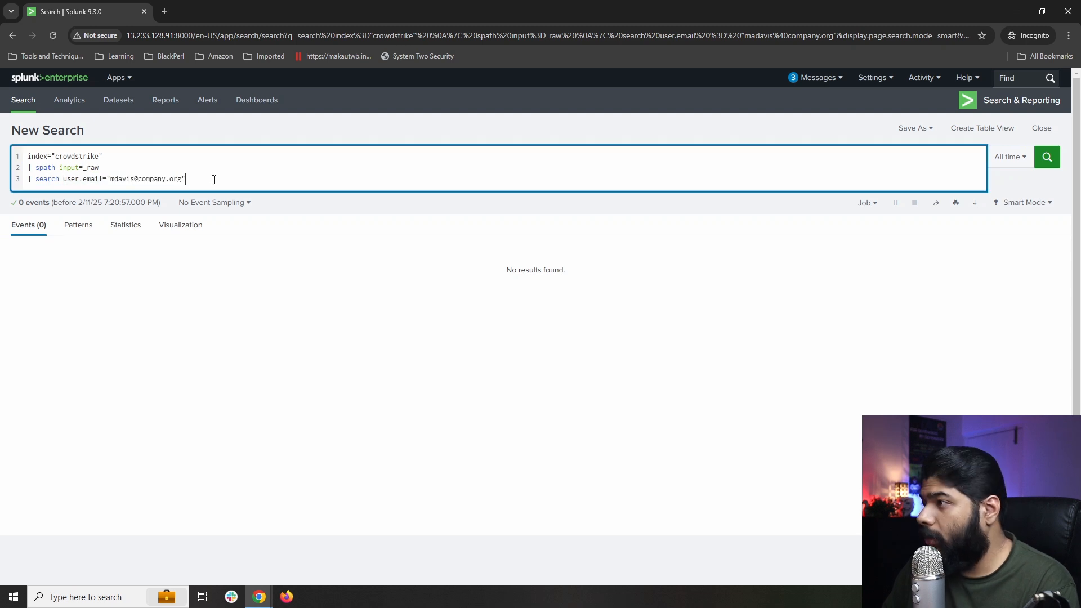
pyautogui.press('Return')
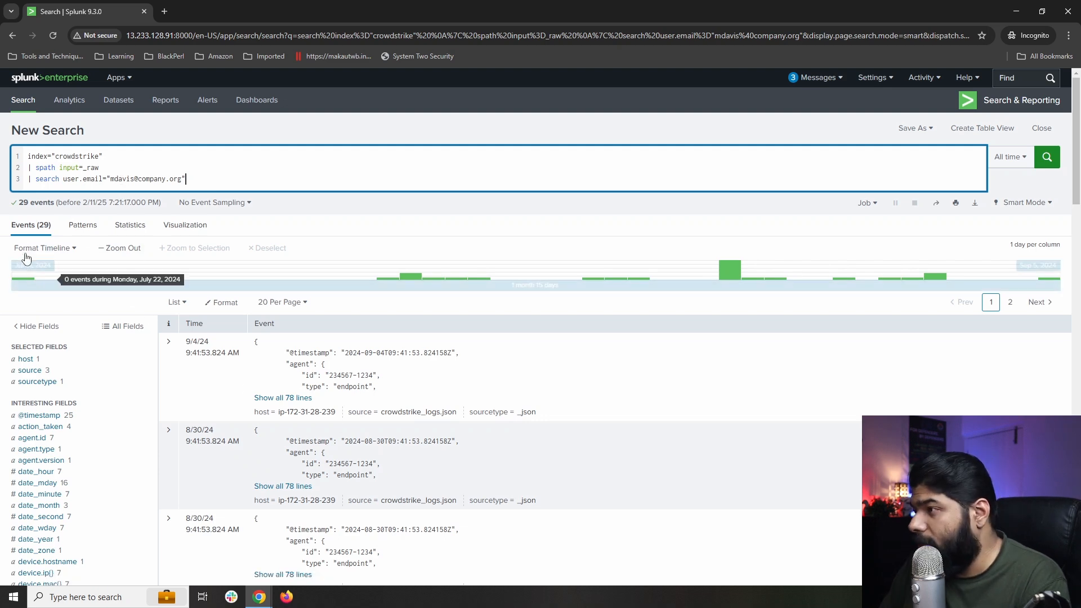
pyautogui.scroll(-8, 225, 390)
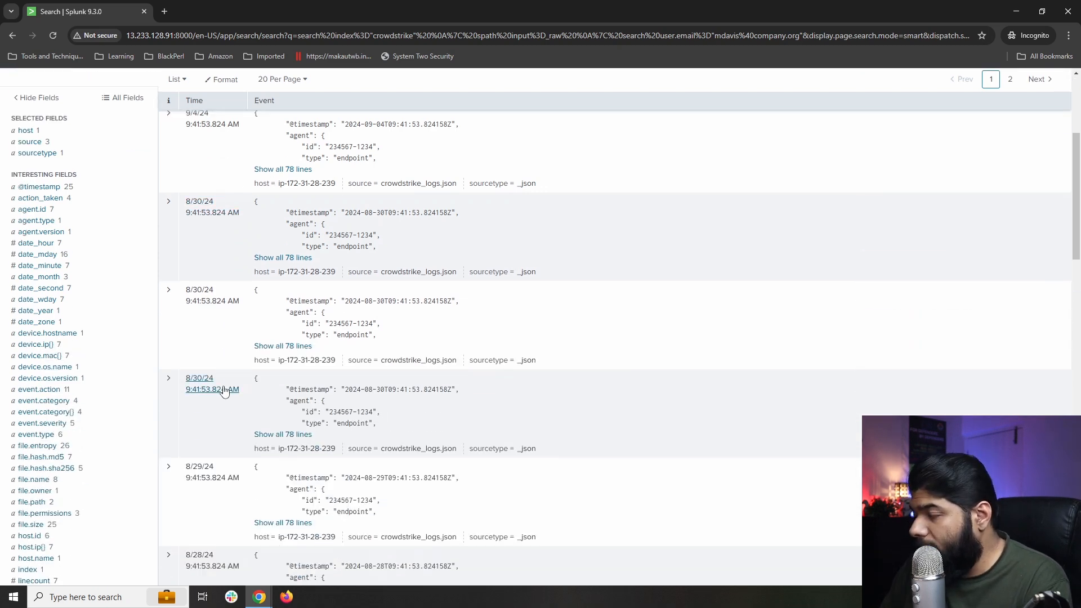
pyautogui.scroll(8, 226, 390)
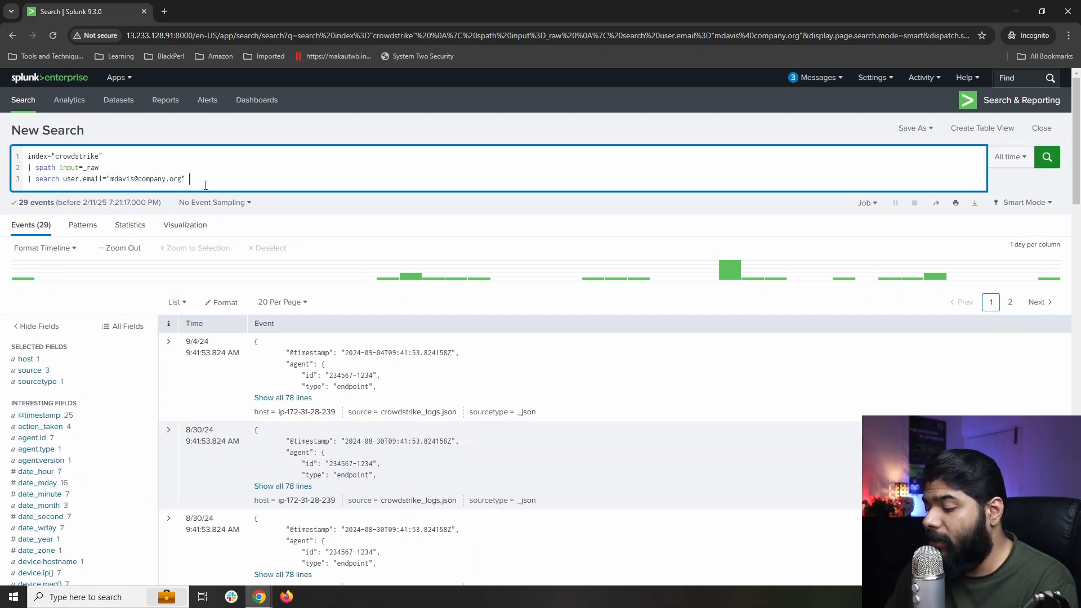
# Add a '| table' line listing the action, category, type, severity, threat, file and process fields.
pyautogui.hotkey('shift', 'Return')
pyautogui.write('| ')
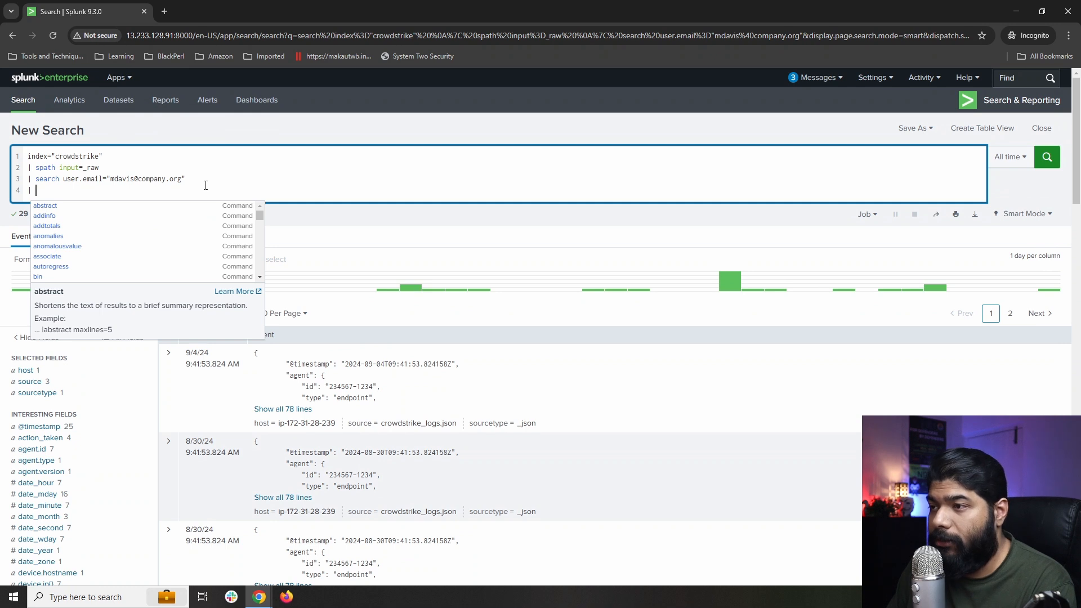
pyautogui.write('tablk')
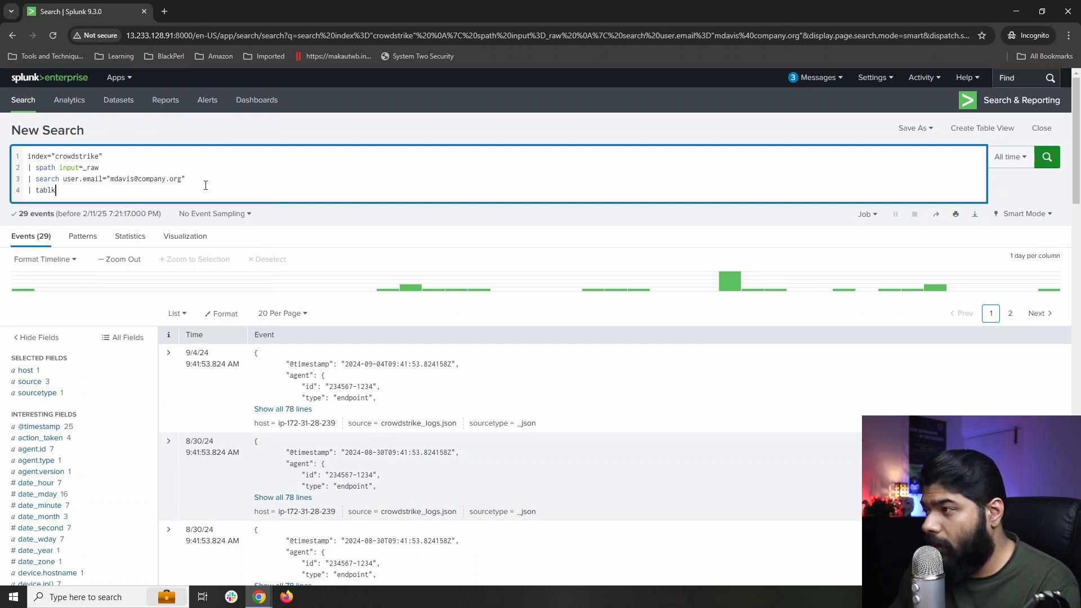
pyautogui.press('BackSpace')
pyautogui.write('e')
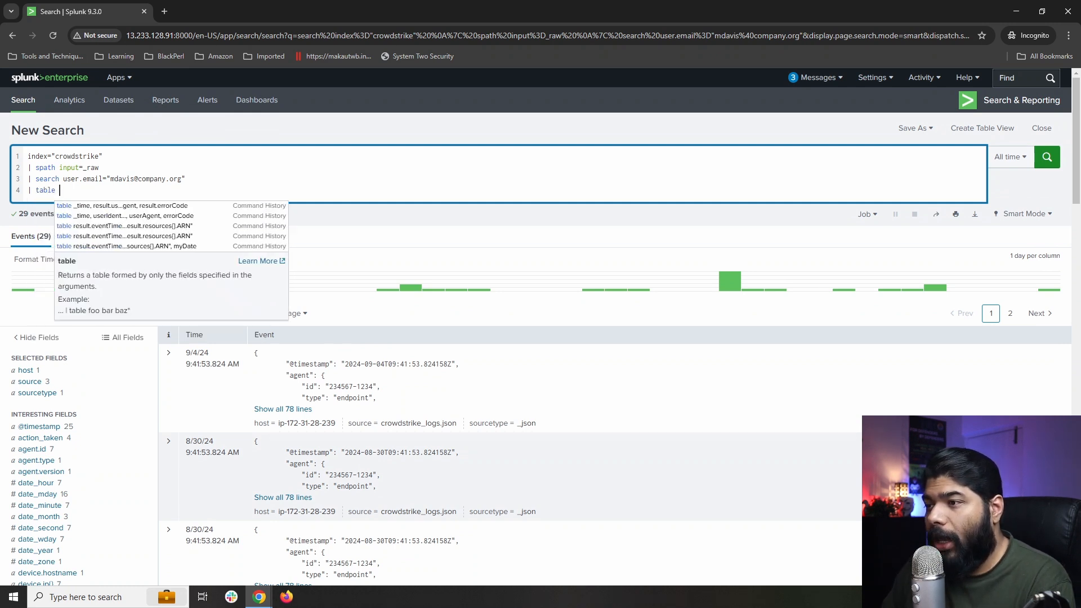
pyautogui.hotkey('alt', 'Tab')
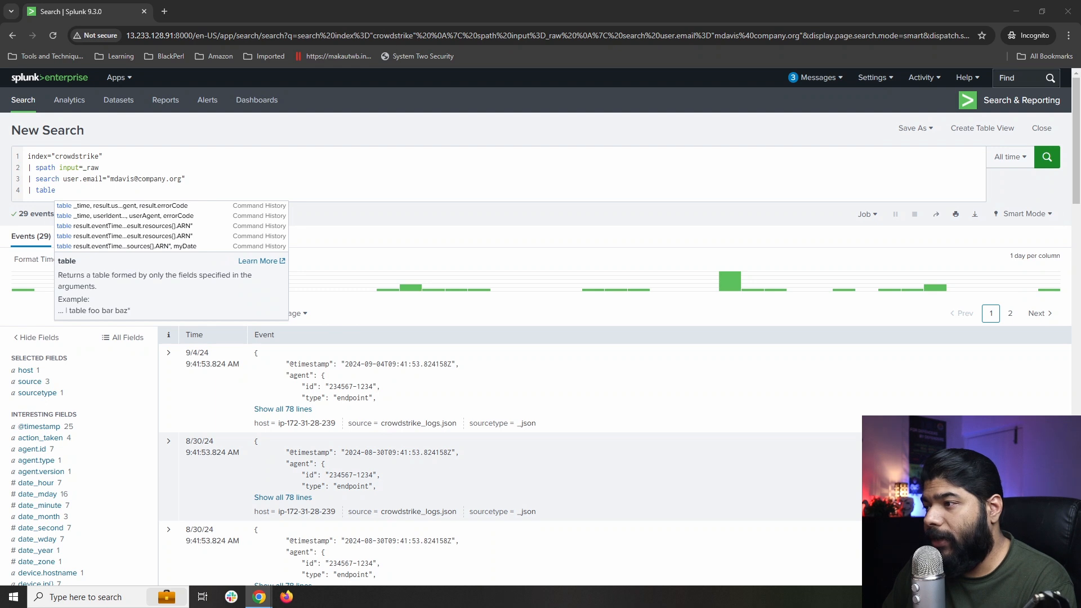
pyautogui.click(145, 193)
pyautogui.write('user.email, event.action, event.category, event.typ e, event.severity, threat.name, file.name, process.name')
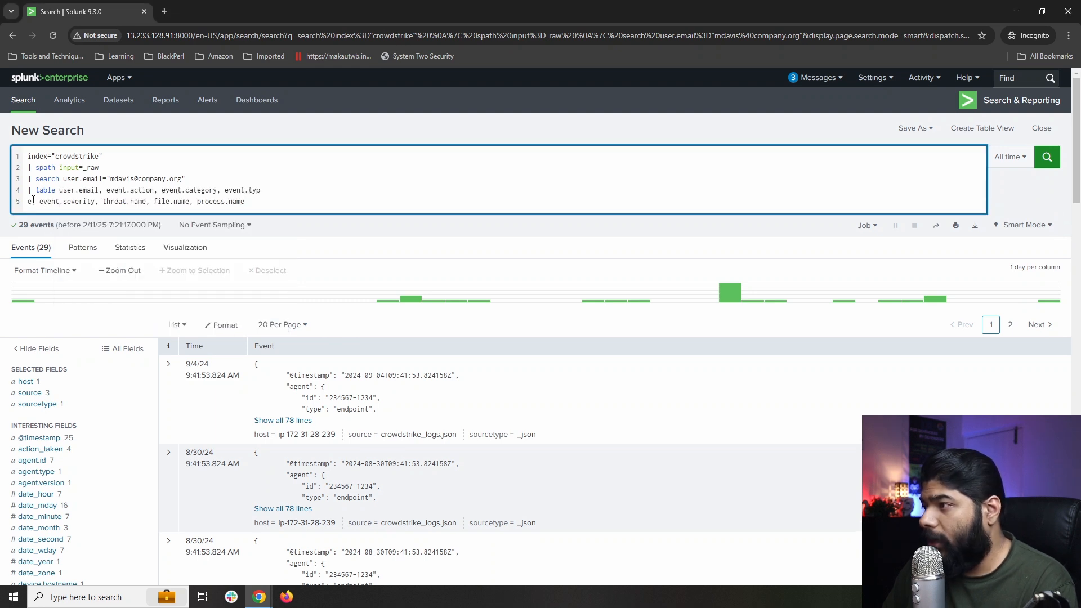
pyautogui.press('BackSpace')
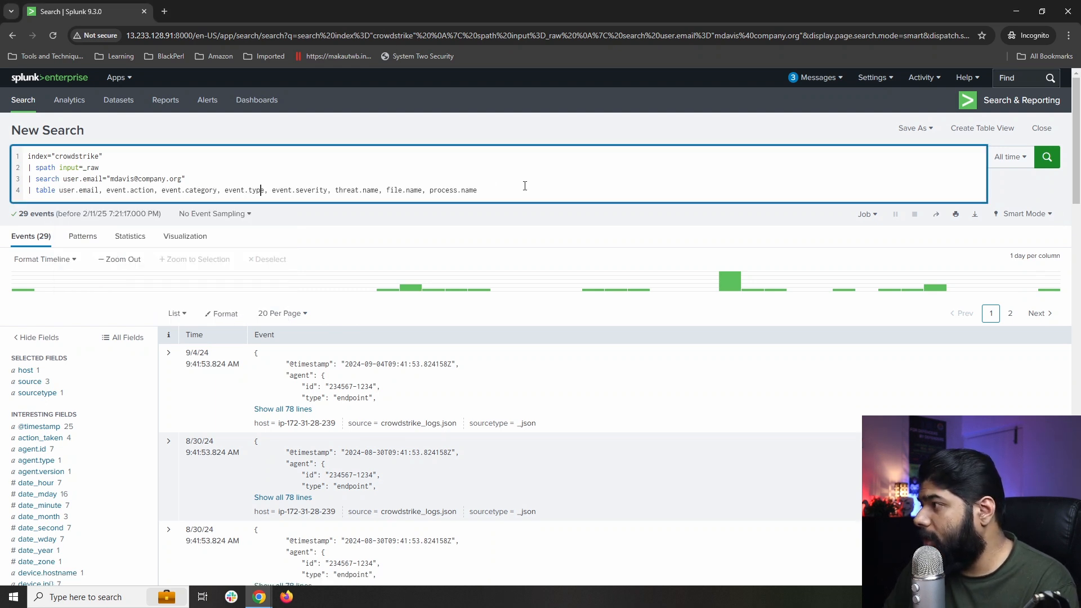
# Add '| sort -_time' for newest-first order and run the CrowdStrike search.
pyautogui.hotkey('shift', 'Return')
pyautogui.write('| ')
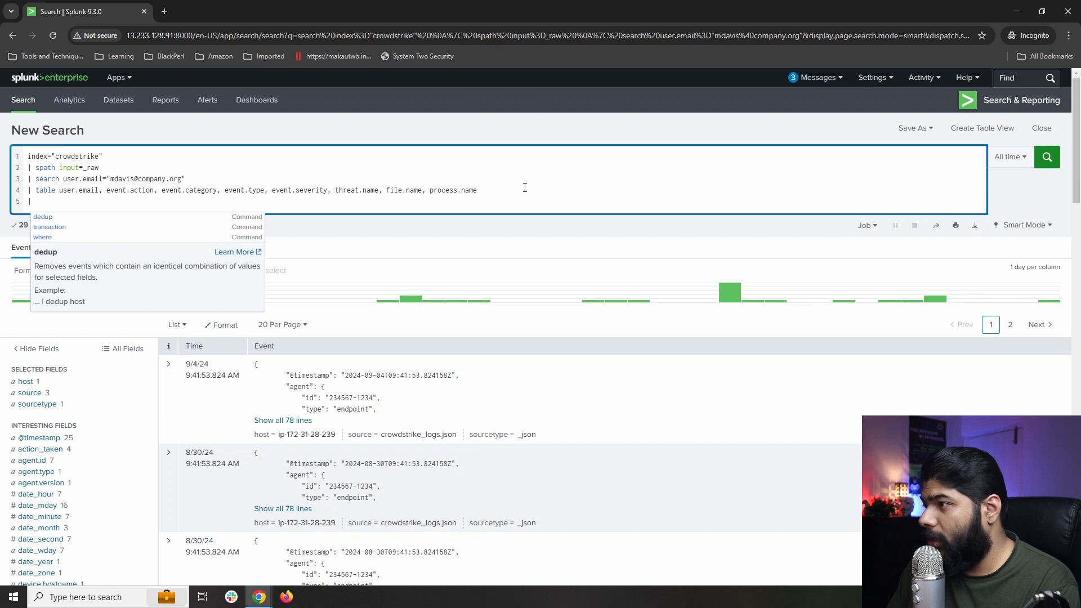
pyautogui.write('sort -')
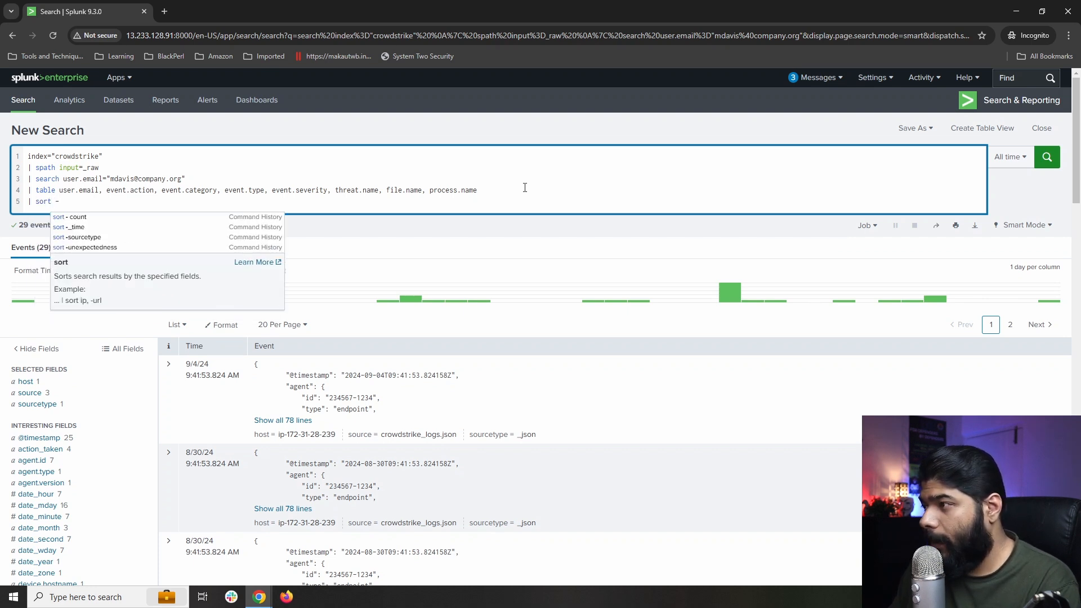
pyautogui.press('Down')
pyautogui.press('Down')
pyautogui.press('Return')
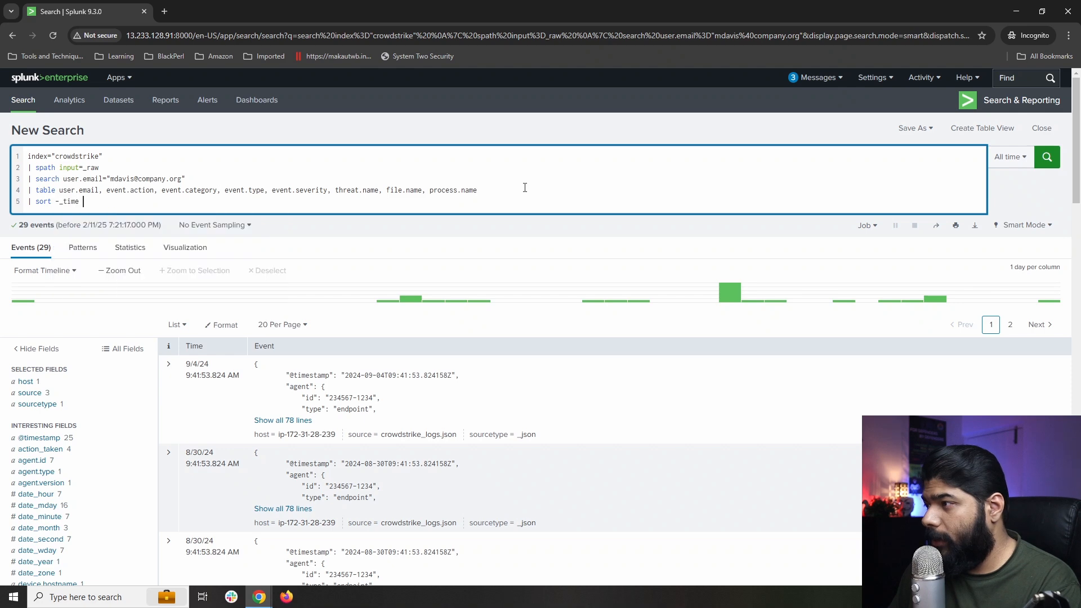
pyautogui.press('Return')
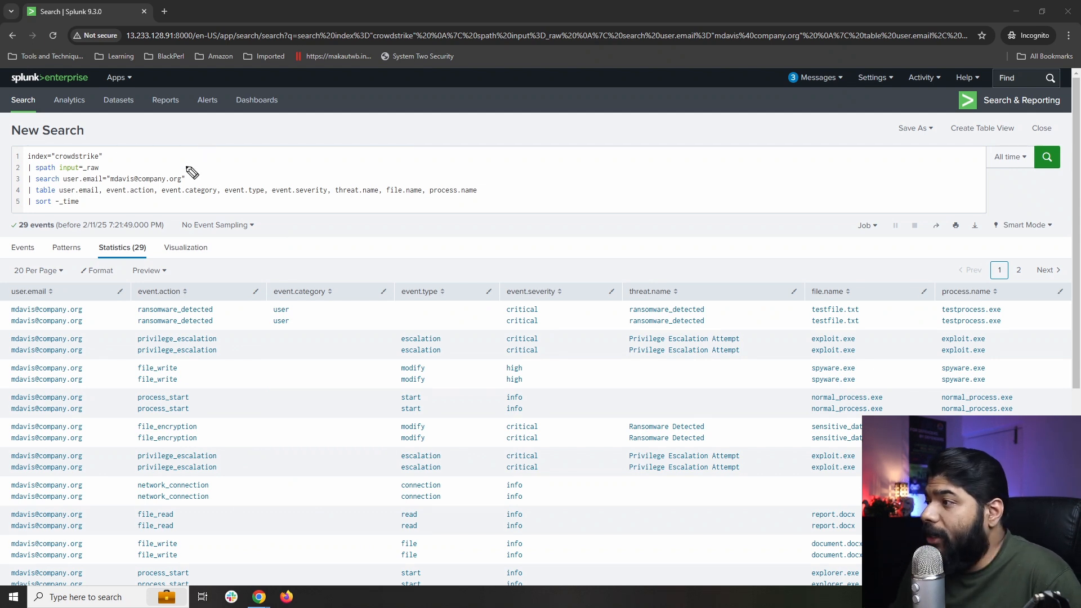
# Annotate the spath line and the event.action, threat.name and file.name results, then clear the annotations.
pyautogui.moveTo(197, 120)
pyautogui.mouseDown()
pyautogui.moveTo(152, 169)
pyautogui.moveTo(164, 166)
pyautogui.mouseUp()
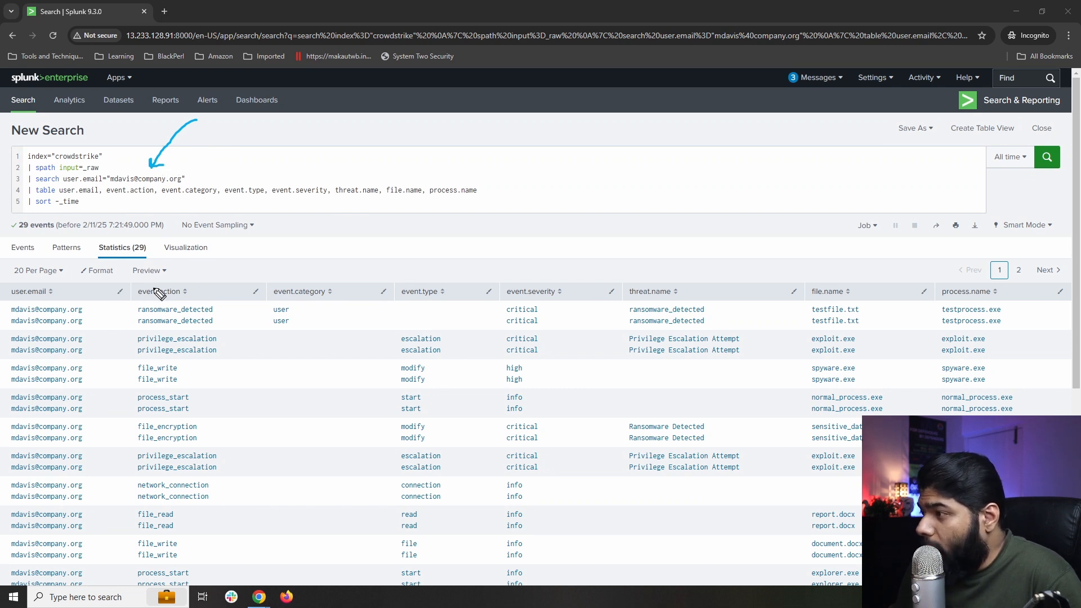
pyautogui.moveTo(195, 231)
pyautogui.mouseDown()
pyautogui.moveTo(169, 288)
pyautogui.moveTo(183, 285)
pyautogui.mouseUp()
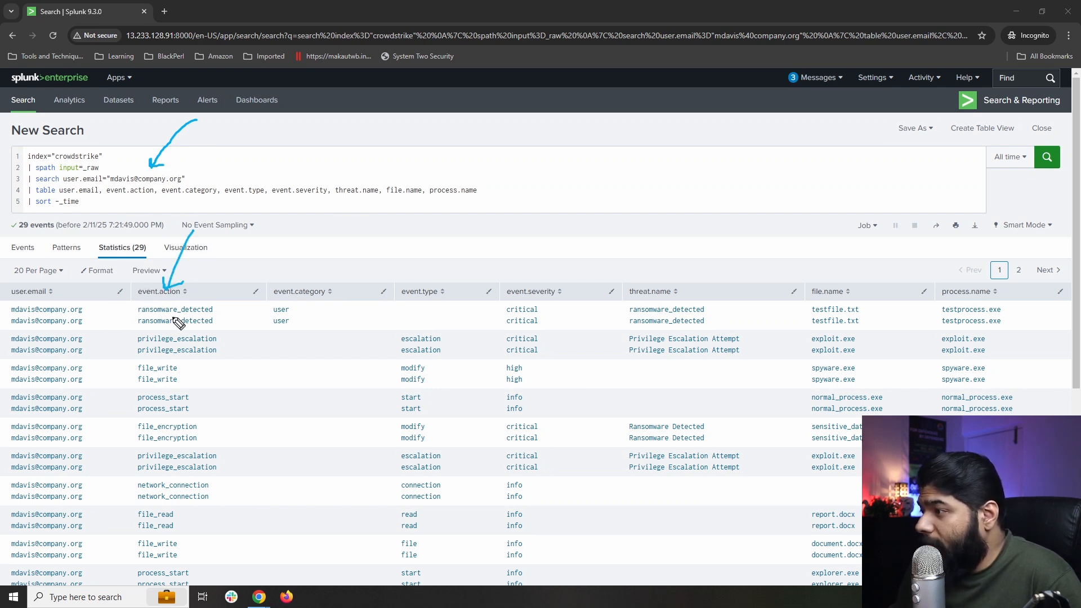
pyautogui.moveTo(108, 313); pyautogui.dragTo(140, 307)
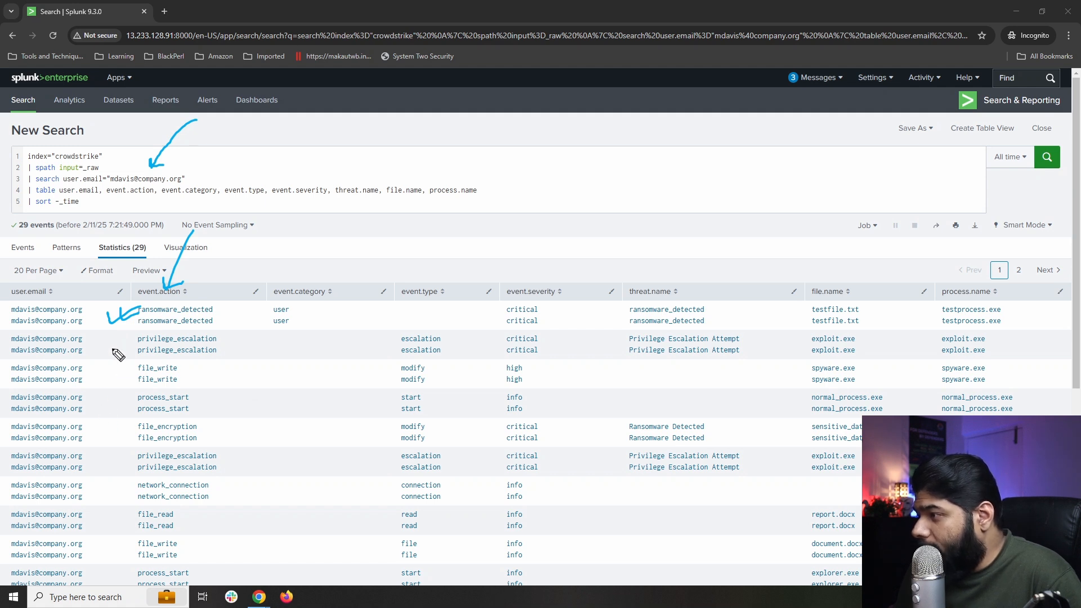
pyautogui.moveTo(108, 346); pyautogui.dragTo(126, 351)
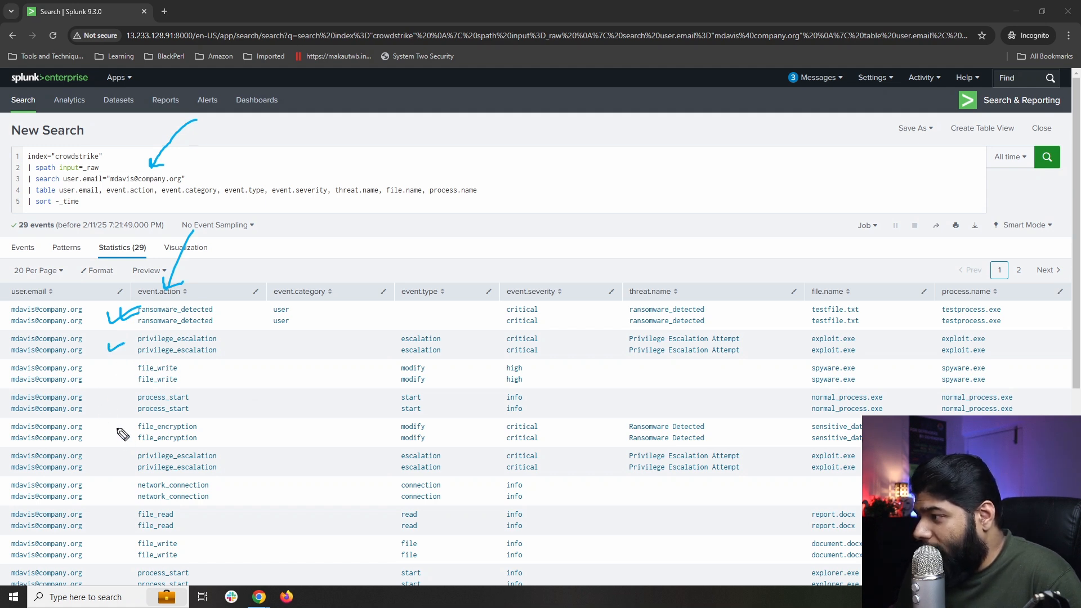
pyautogui.moveTo(118, 427); pyautogui.dragTo(130, 424)
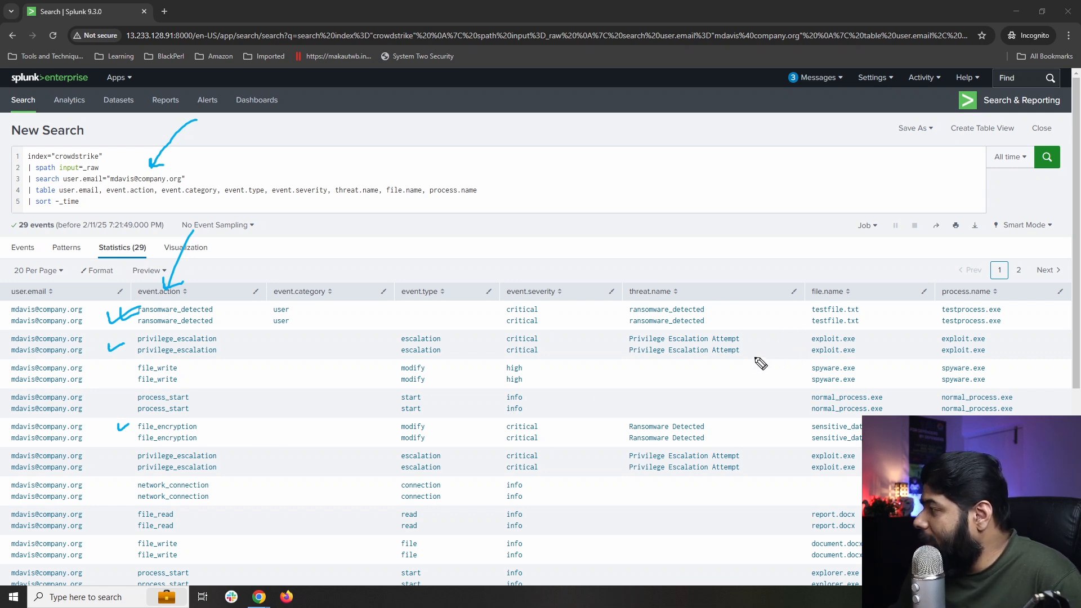
pyautogui.moveTo(688, 219)
pyautogui.mouseDown()
pyautogui.moveTo(658, 289)
pyautogui.moveTo(674, 286)
pyautogui.mouseUp()
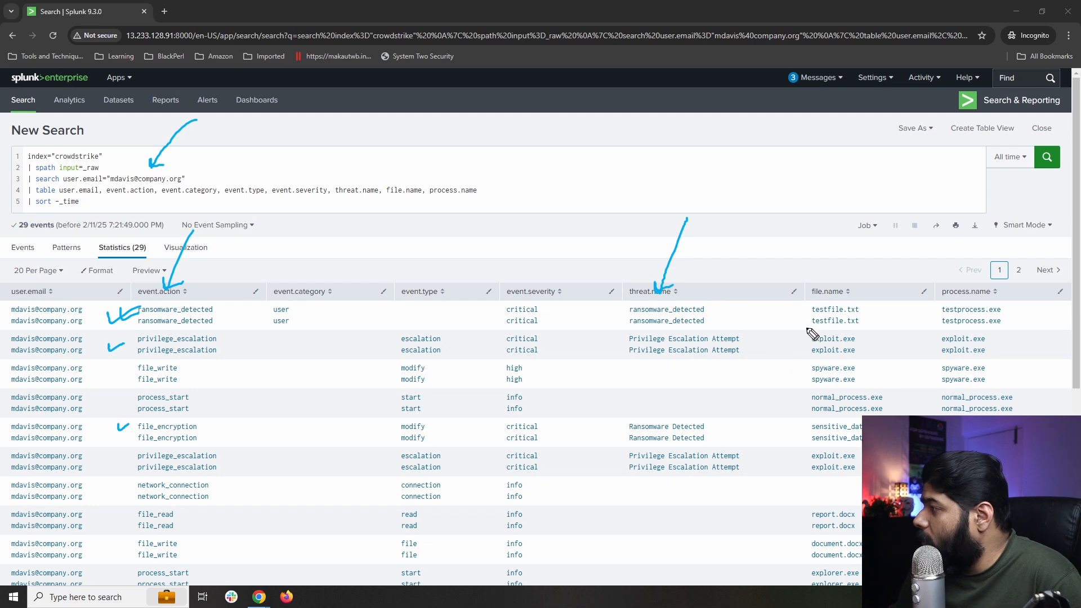
pyautogui.moveTo(809, 336)
pyautogui.mouseDown()
pyautogui.moveTo(883, 322)
pyautogui.moveTo(803, 284)
pyautogui.moveTo(803, 336)
pyautogui.mouseUp()
pyautogui.moveTo(742, 370)
pyautogui.mouseDown()
pyautogui.moveTo(799, 347)
pyautogui.moveTo(794, 357)
pyautogui.mouseUp()
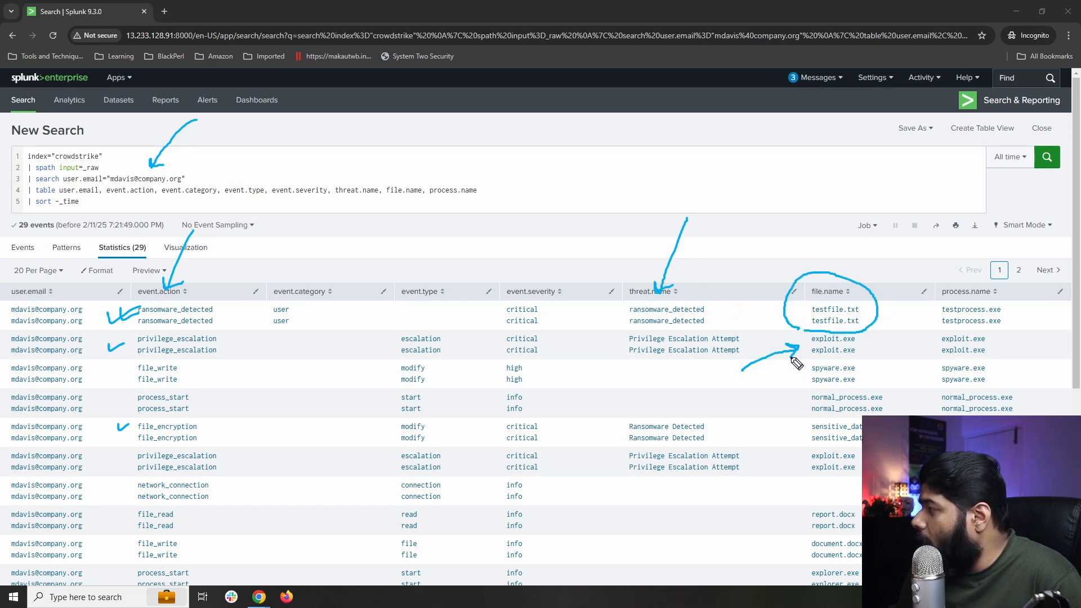
pyautogui.click(870, 341)
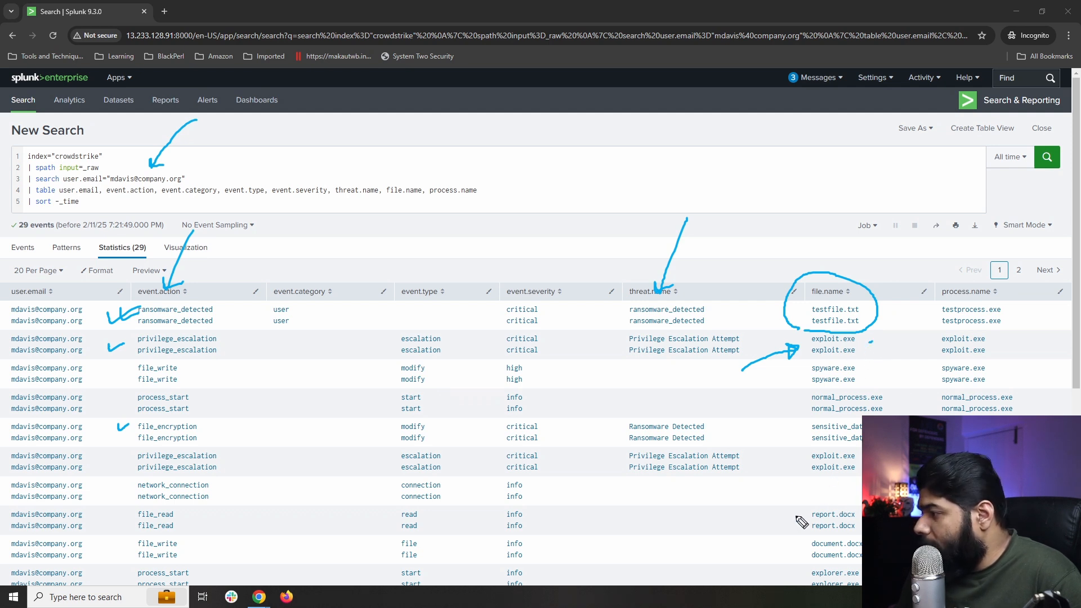
pyautogui.moveTo(185, 519)
pyautogui.mouseDown()
pyautogui.moveTo(194, 515)
pyautogui.moveTo(204, 540)
pyautogui.mouseUp()
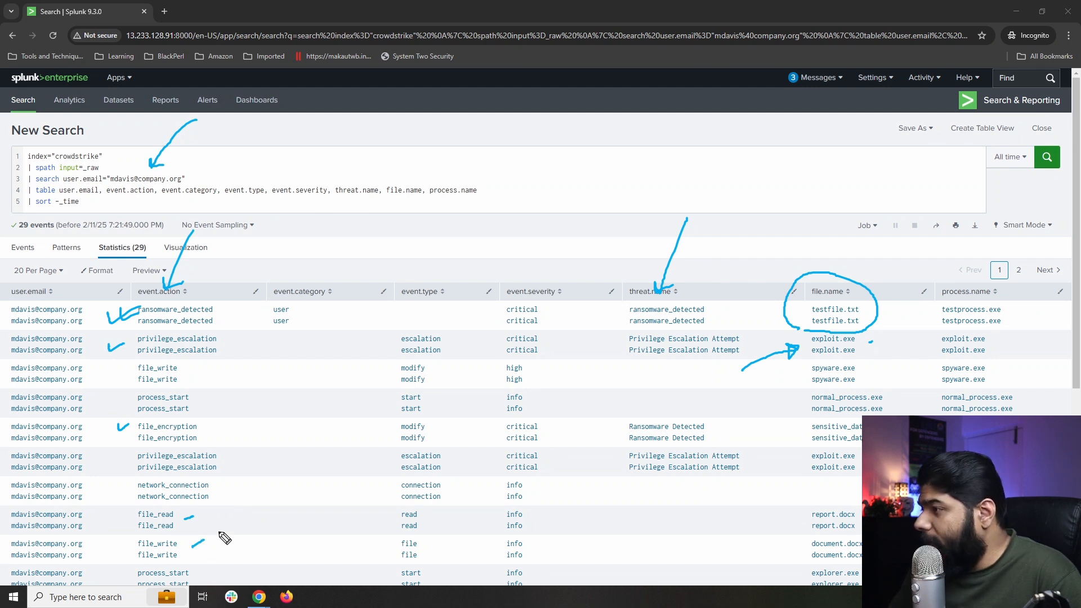
pyautogui.press('Escape')
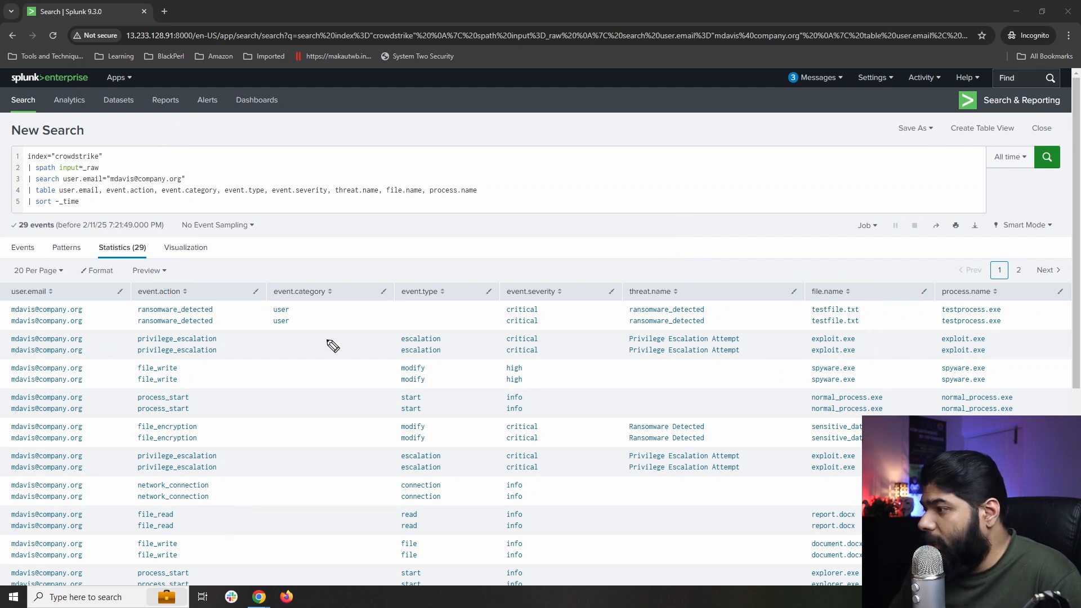
pyautogui.scroll(-3, 251, 483)
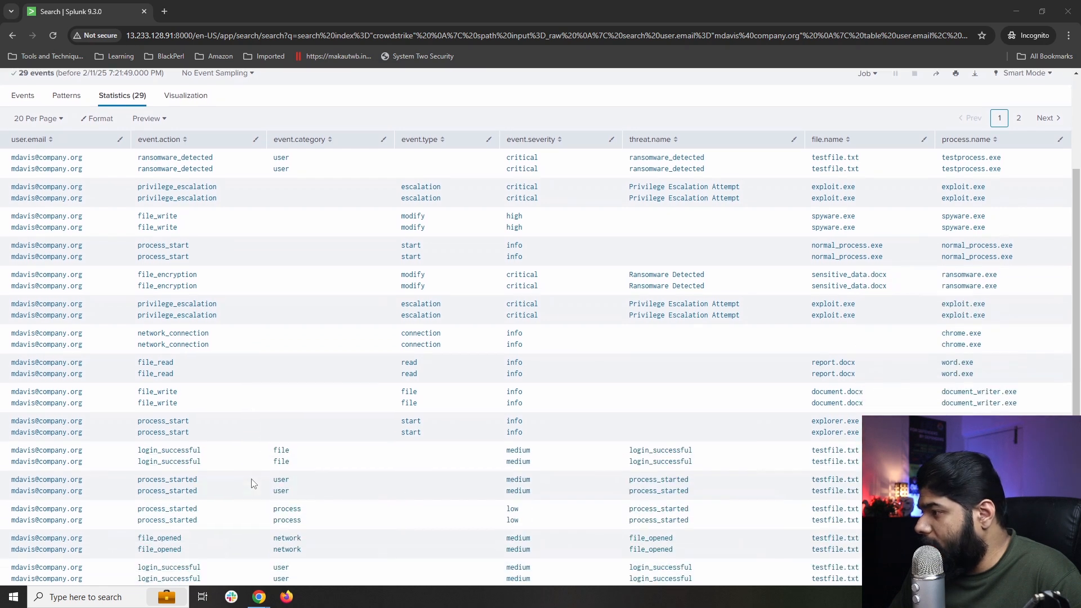
pyautogui.scroll(-1, 251, 484)
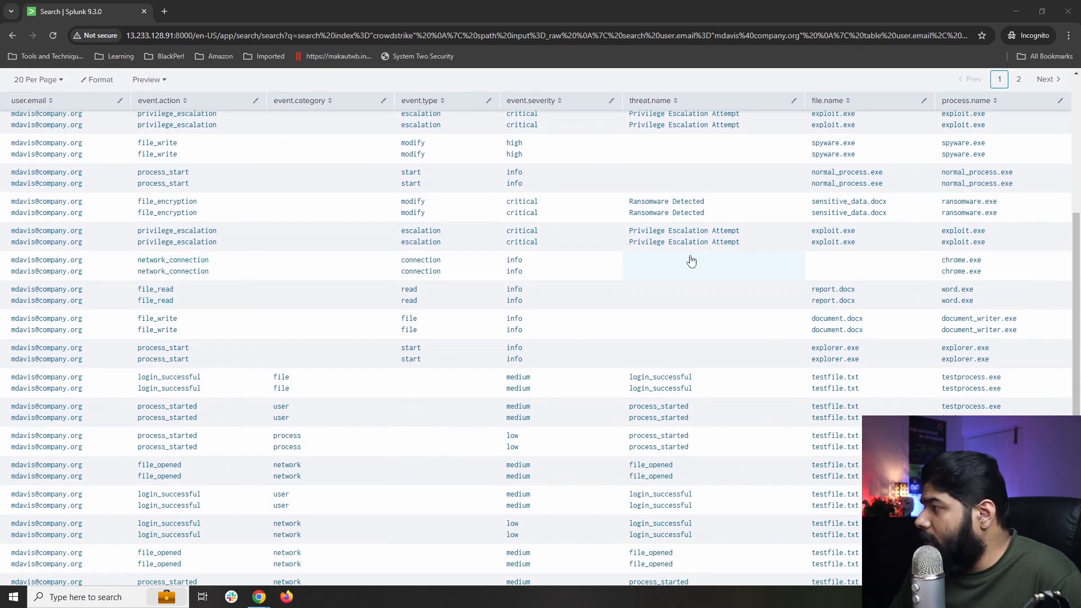
pyautogui.scroll(-2, 514, 439)
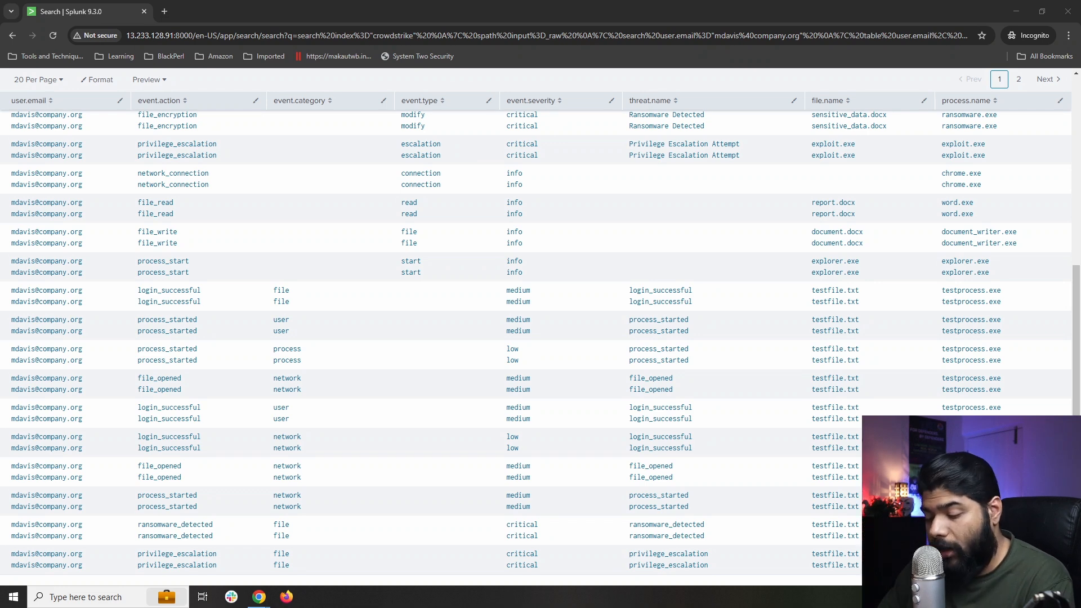
pyautogui.scroll(5, 121, 207)
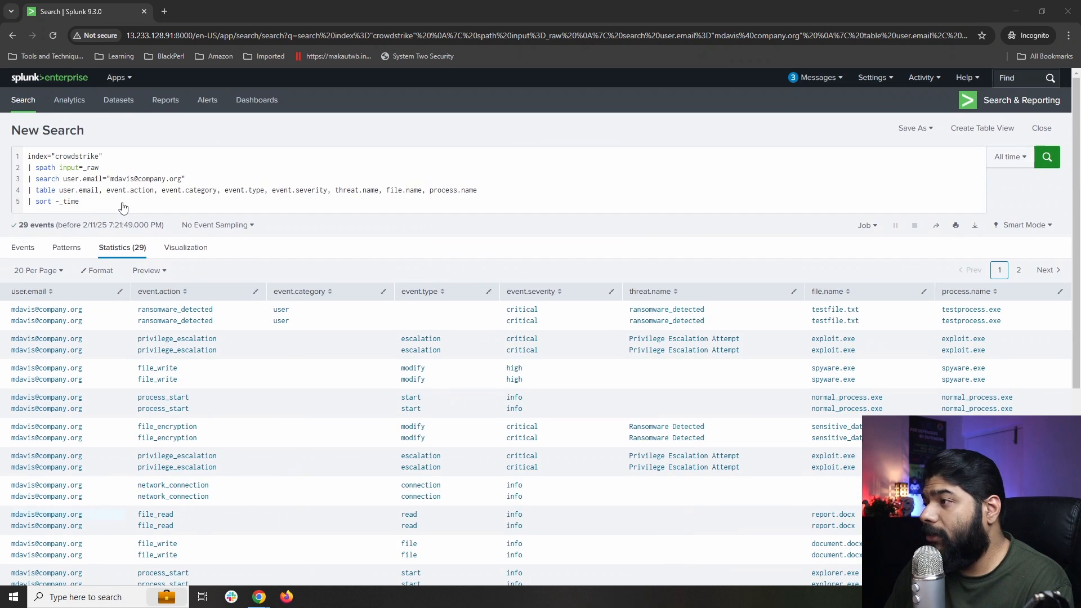
# Select the entire CrowdStrike query in the search bar and delete it.
pyautogui.click(116, 193)
pyautogui.hotkey('ctrl', 'a')
pyautogui.press('BackSpace')
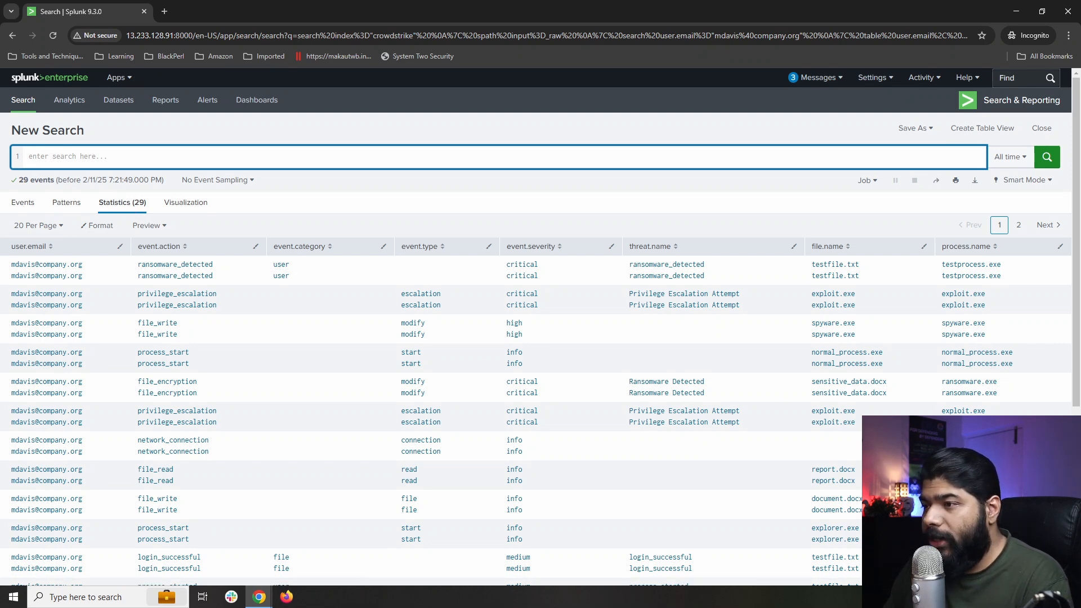
# Start a search on index awsiamanalyzer with a new '| where findingType=""' line.
pyautogui.write('inde')
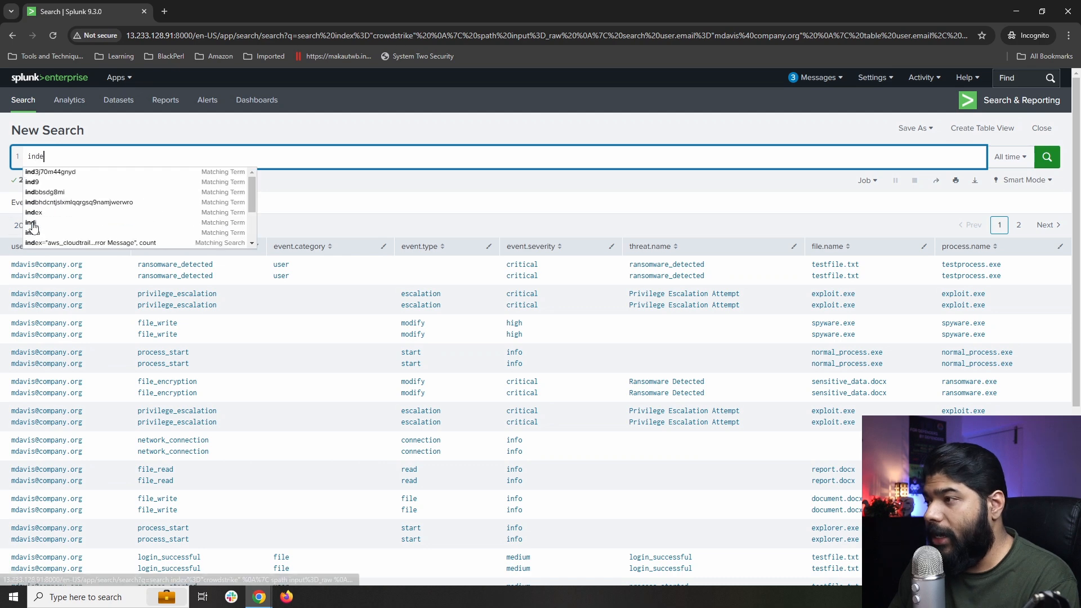
pyautogui.write('x=')
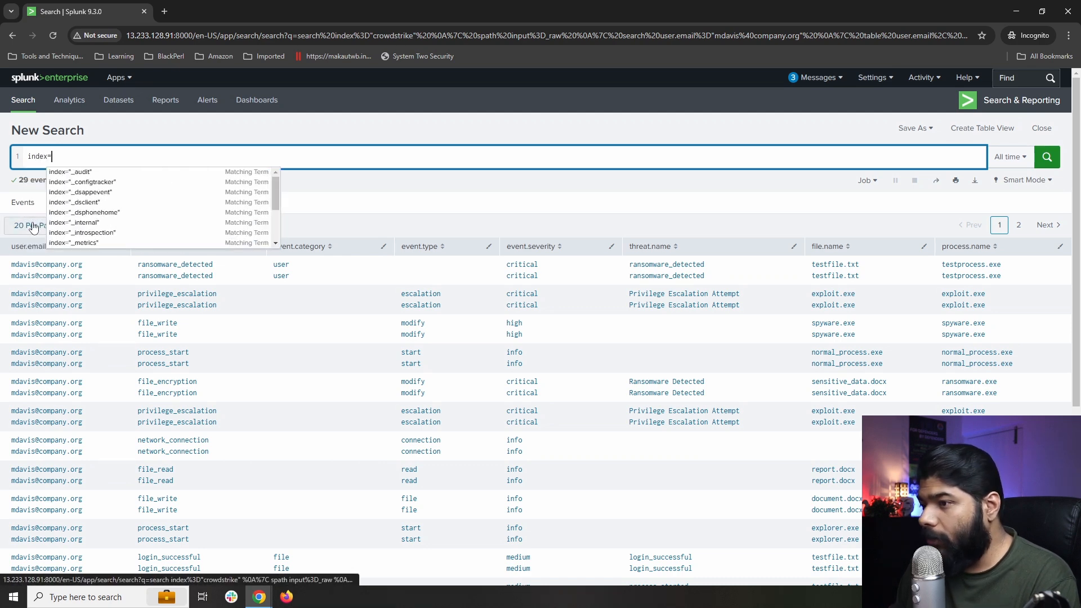
pyautogui.write('"aws')
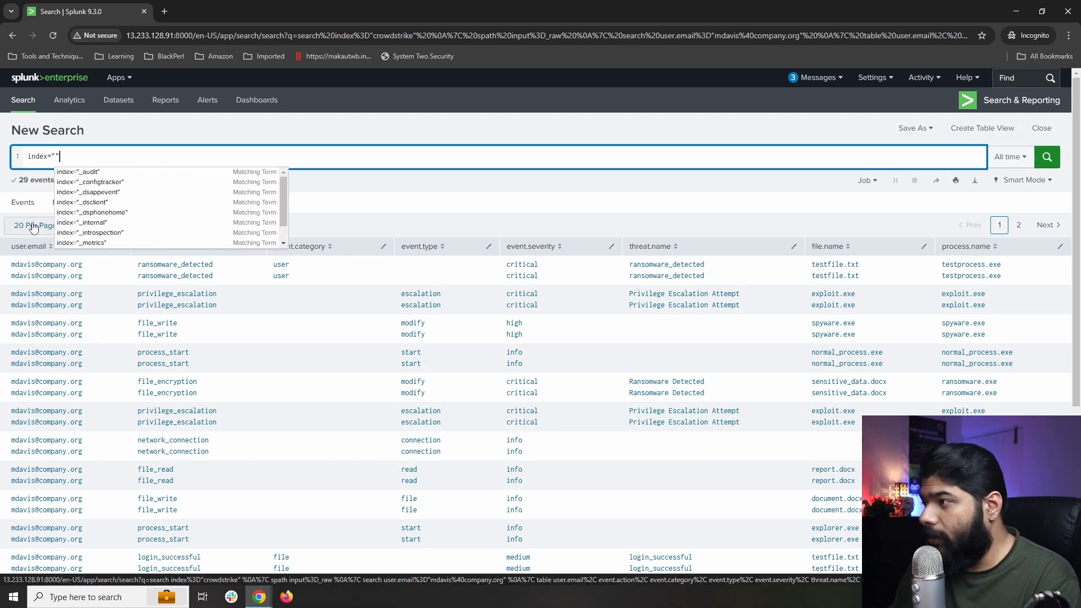
pyautogui.press('Down')
pyautogui.press('Down')
pyautogui.press('Down')
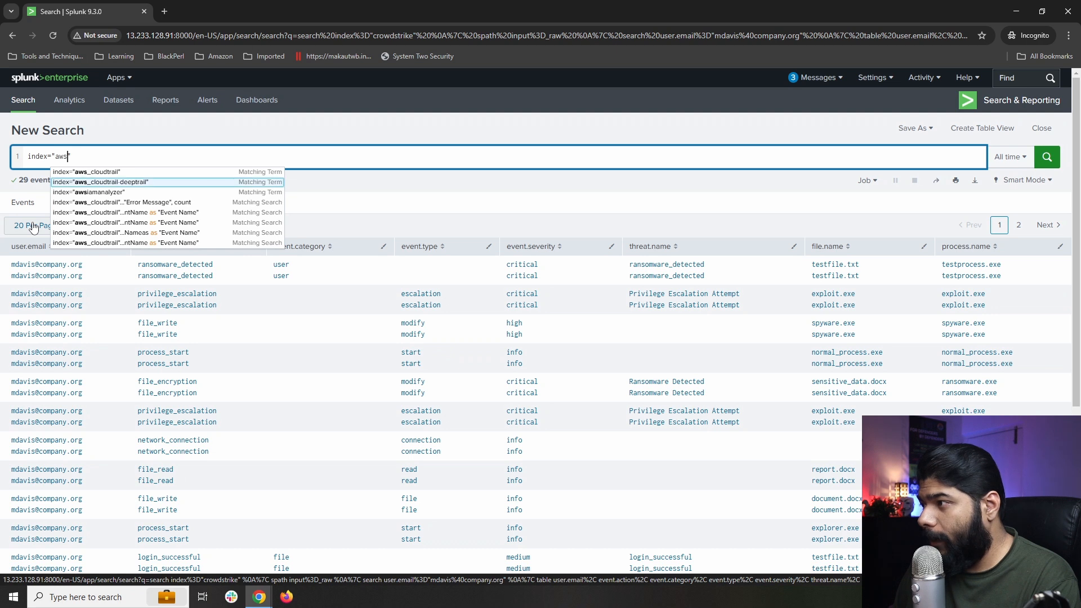
pyautogui.press('Return')
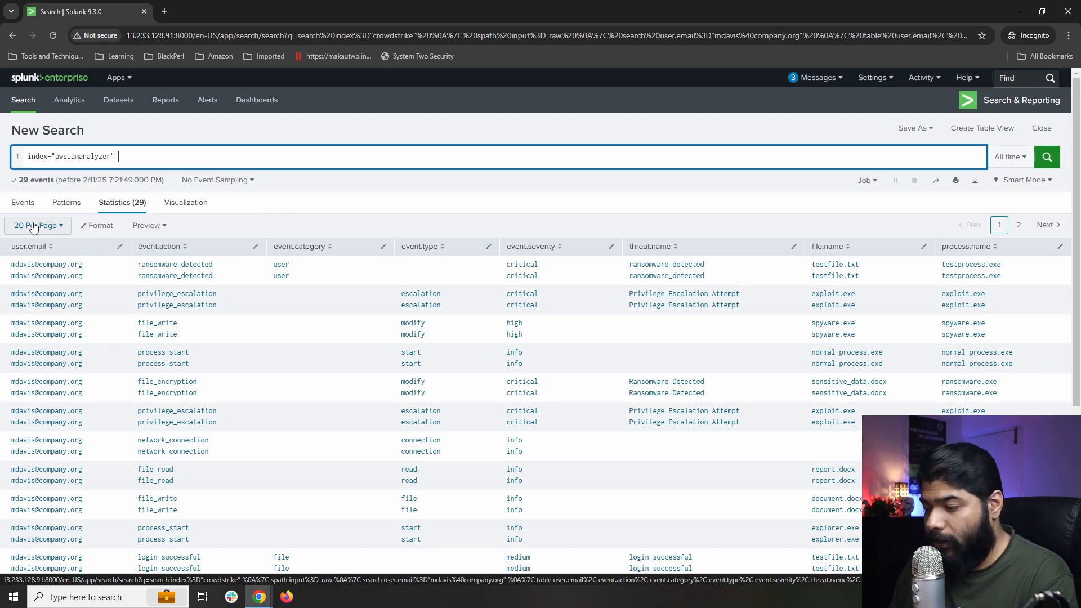
pyautogui.hotkey('shift', 'Return')
pyautogui.write('| whe')
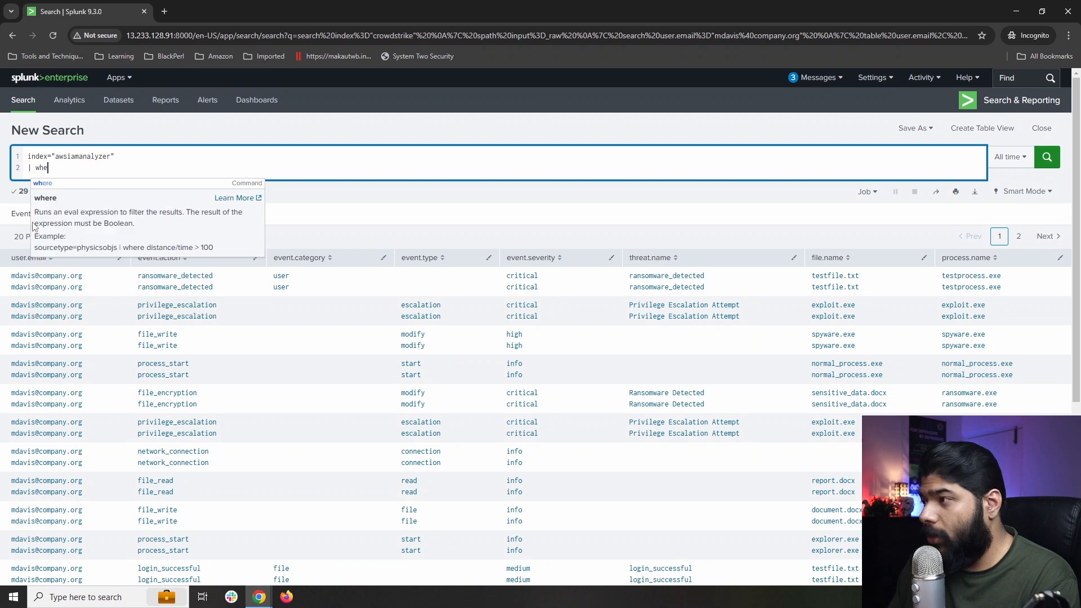
pyautogui.write('re find')
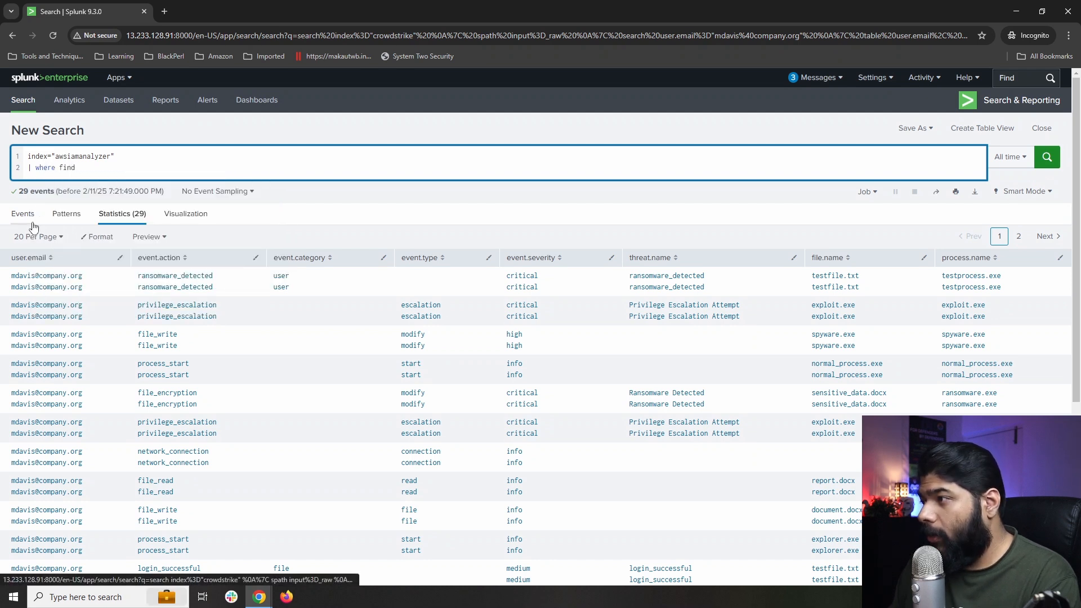
pyautogui.write('ingTy')
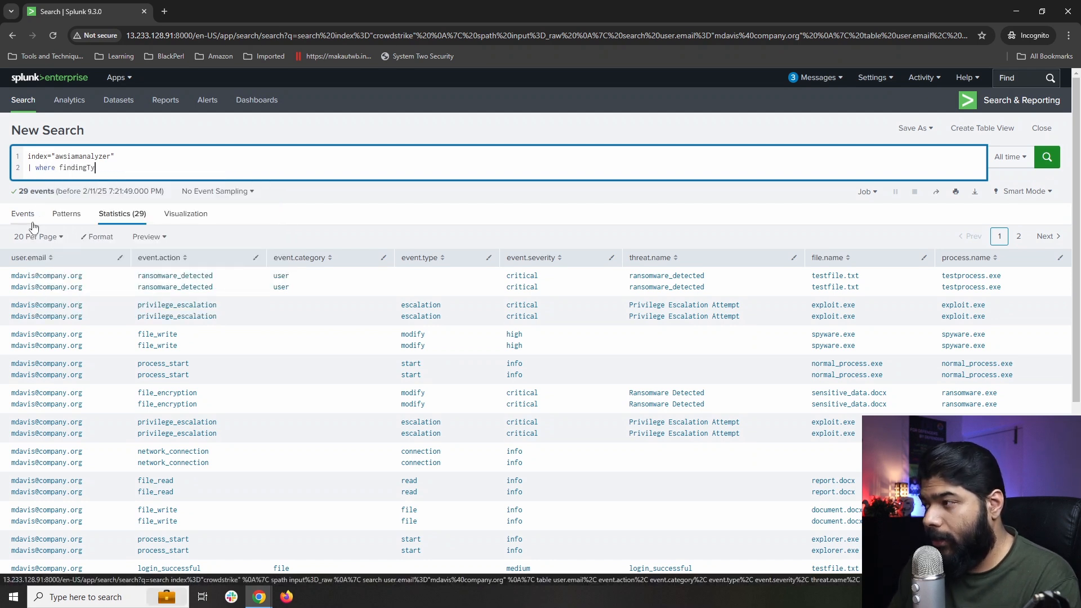
pyautogui.write('pe')
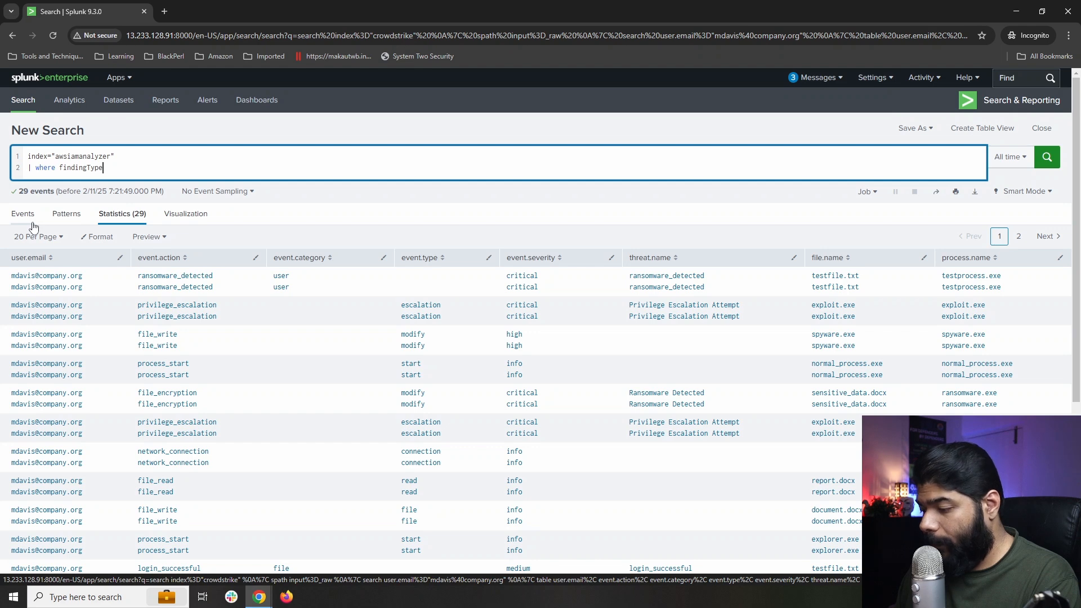
pyautogui.write('=""')
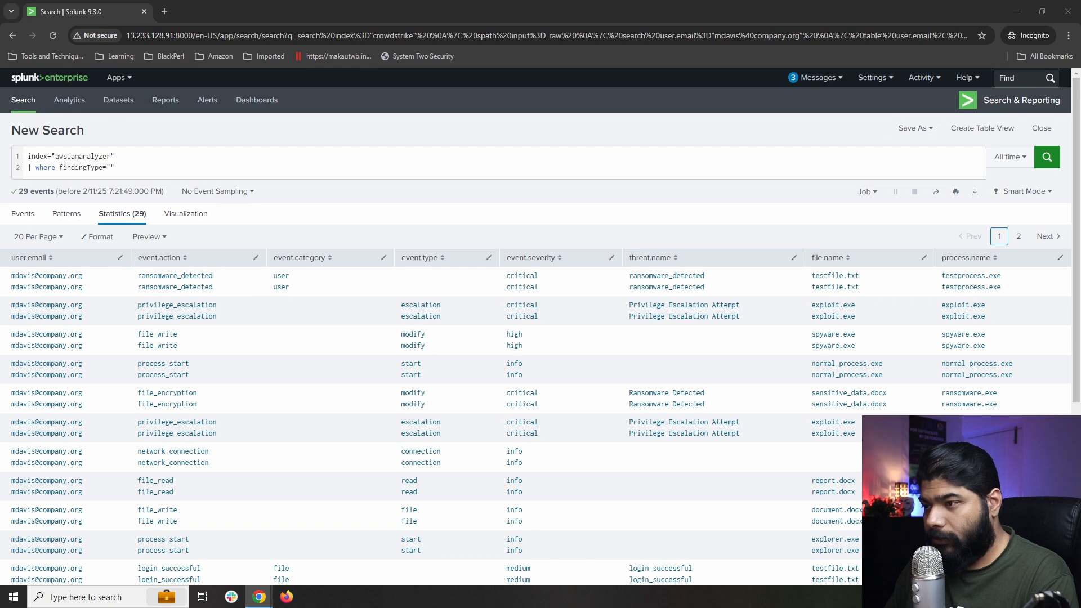
# Filter on UnusedPermission, adding 'or findingType="UnusedIAMUserAccessKey"' on line 2.
pyautogui.click(112, 169)
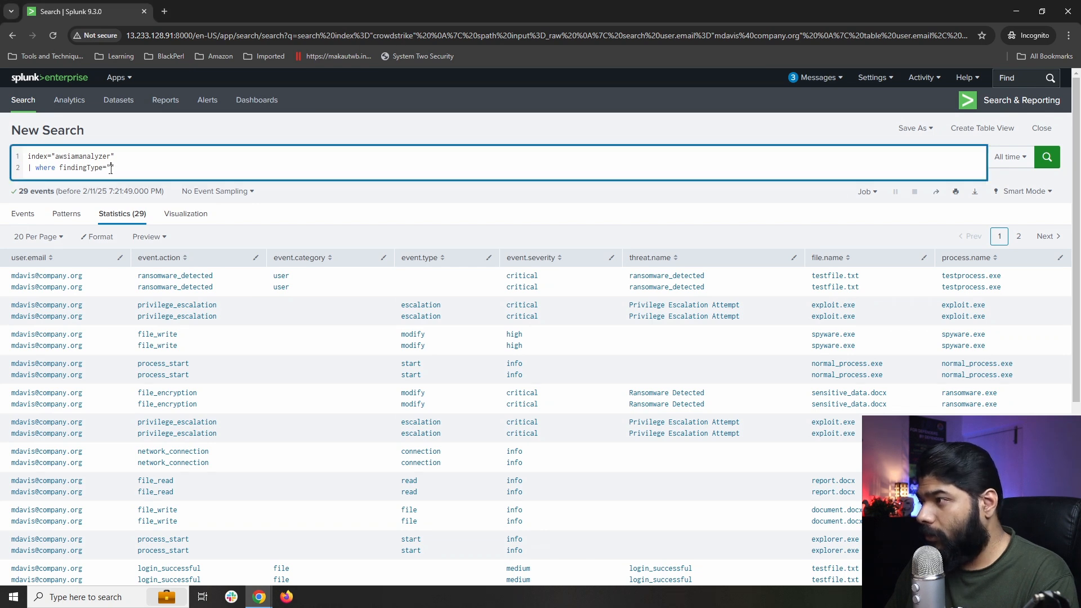
pyautogui.write('UnusedPermis sion')
pyautogui.click(30, 179)
pyautogui.press('BackSpace')
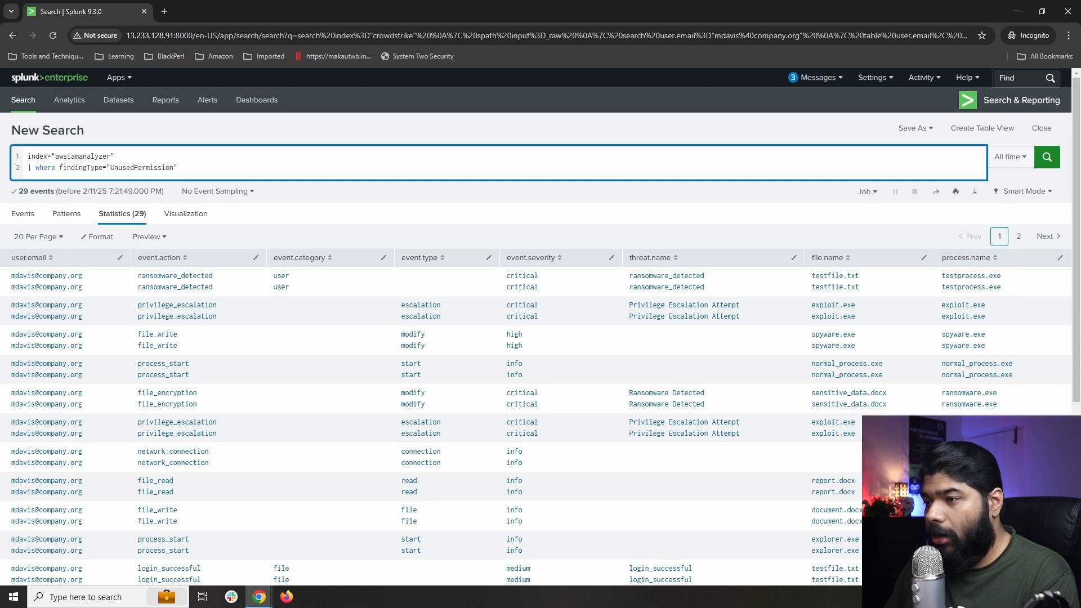
pyautogui.hotkey('alt', 'Tab')
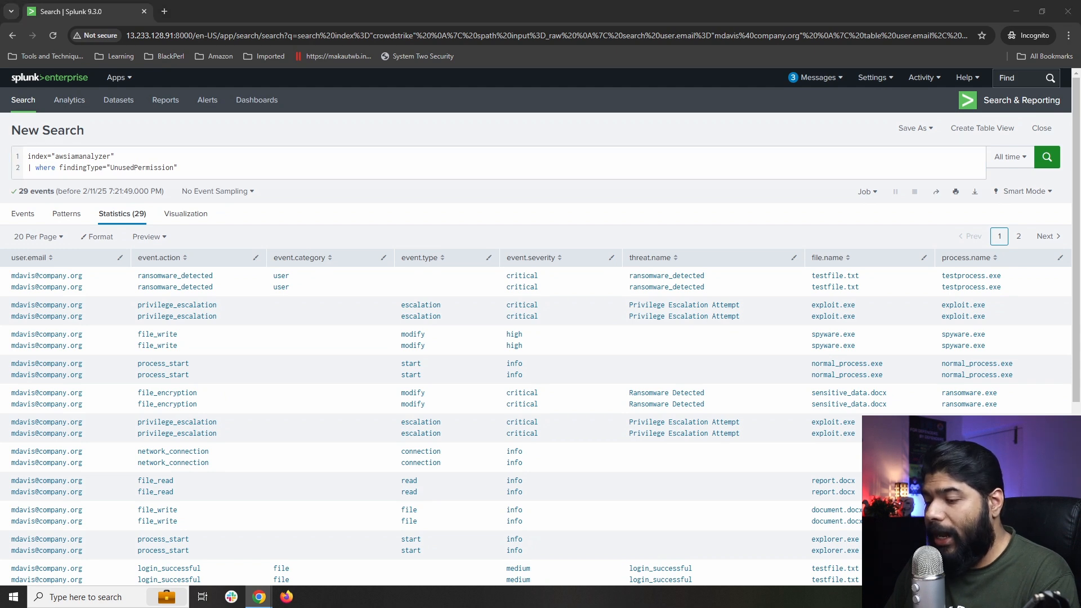
pyautogui.click(182, 171)
pyautogui.write('or findingType="UnusedIAMUserAccessKey"')
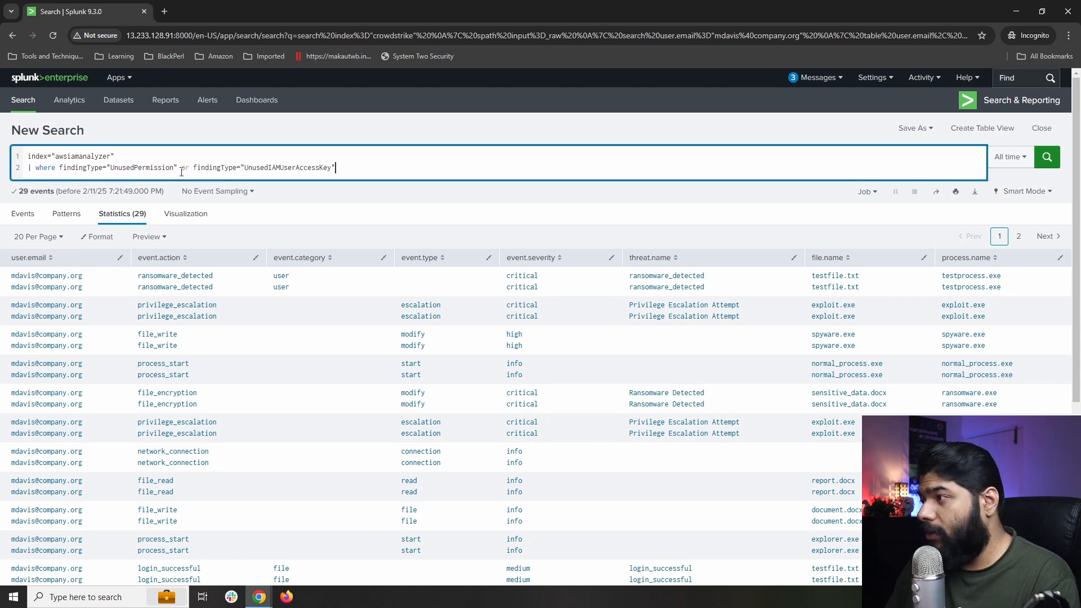
# Append '| table resource,resourceType,findingType,resourceOwnerAccount' to the end of the query.
pyautogui.hotkey('alt', 'Tab')
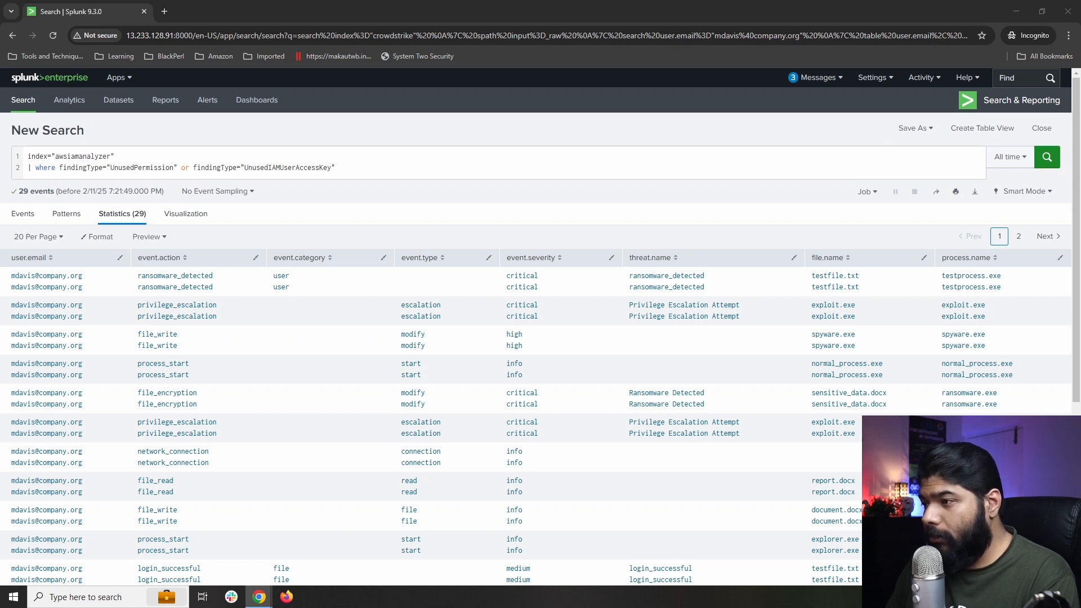
pyautogui.click(351, 167)
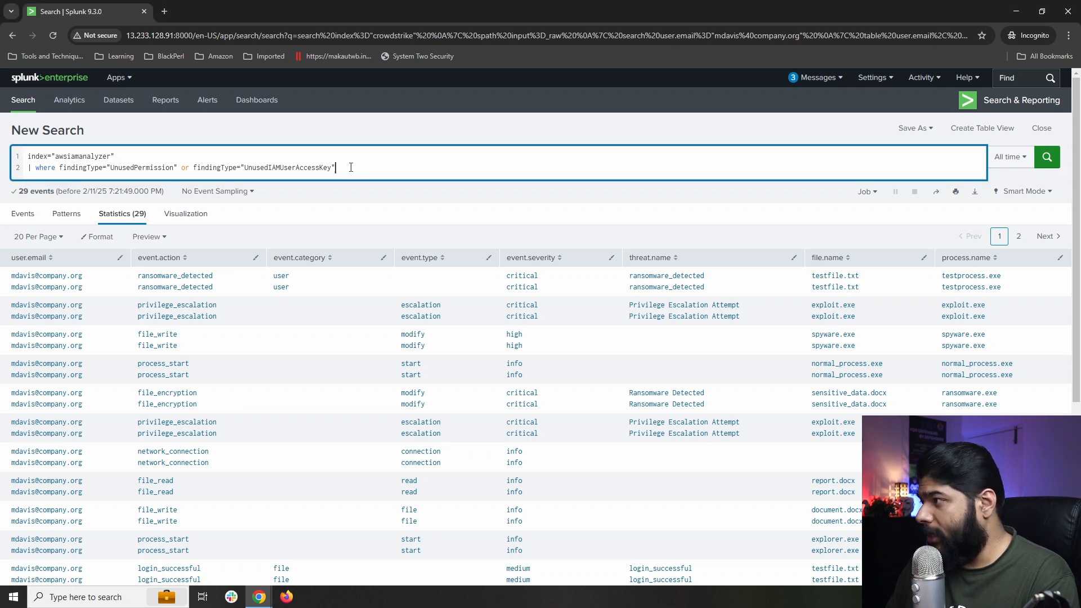
pyautogui.write('| table resource,resourceType,findingType,resourceOwnerAccount')
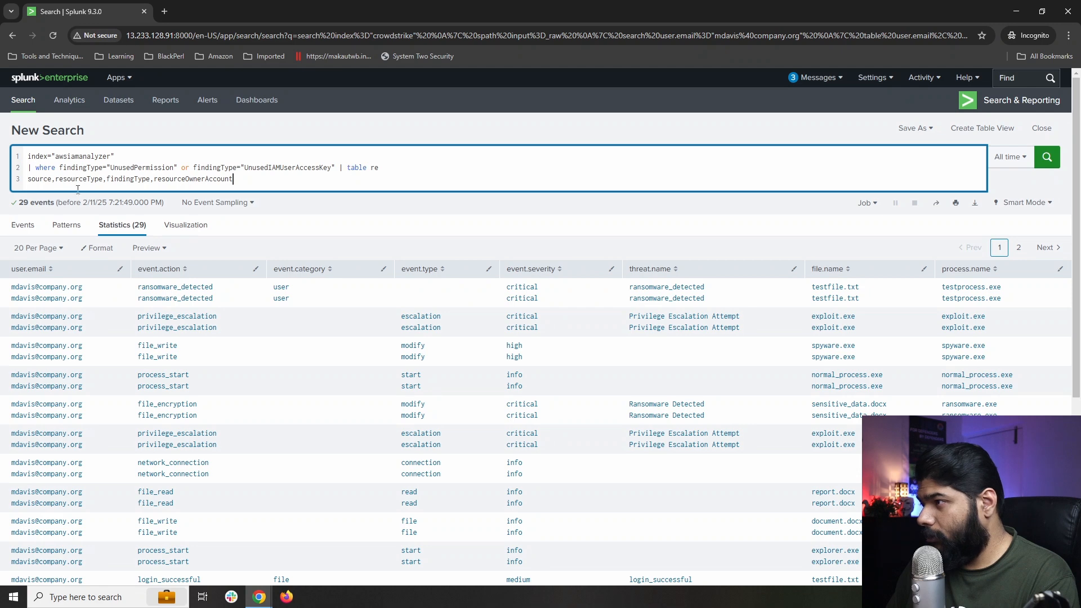
# Rejoin the wrapped table field list onto line 2 and run the awsiamanalyzer search.
pyautogui.click(29, 179)
pyautogui.press('BackSpace')
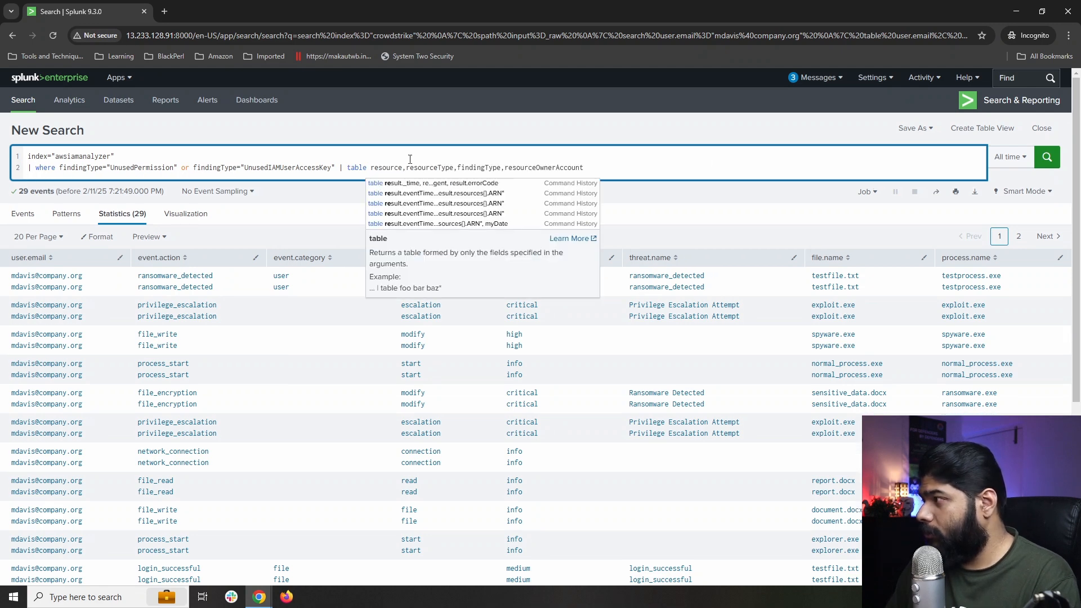
pyautogui.click(723, 164)
pyautogui.press('Return')
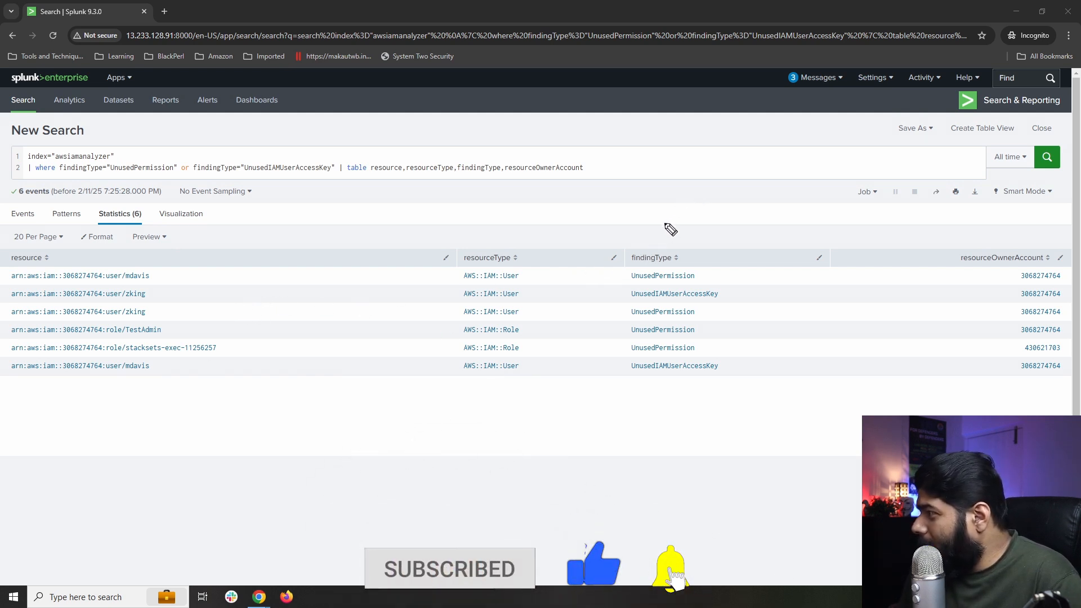
pyautogui.moveTo(667, 203); pyautogui.dragTo(667, 242)
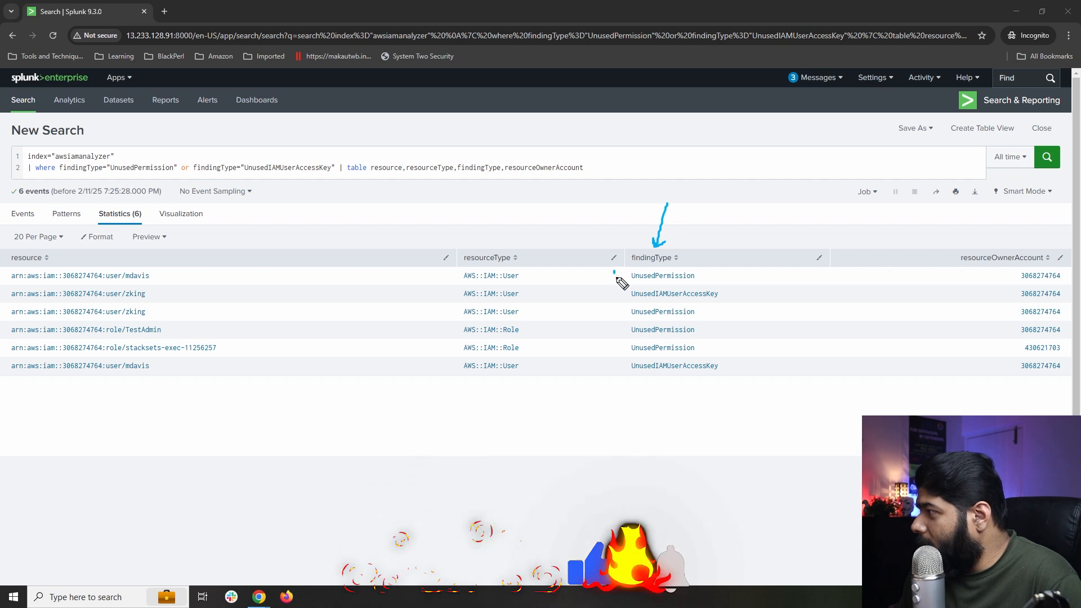
pyautogui.moveTo(613, 272); pyautogui.dragTo(634, 280)
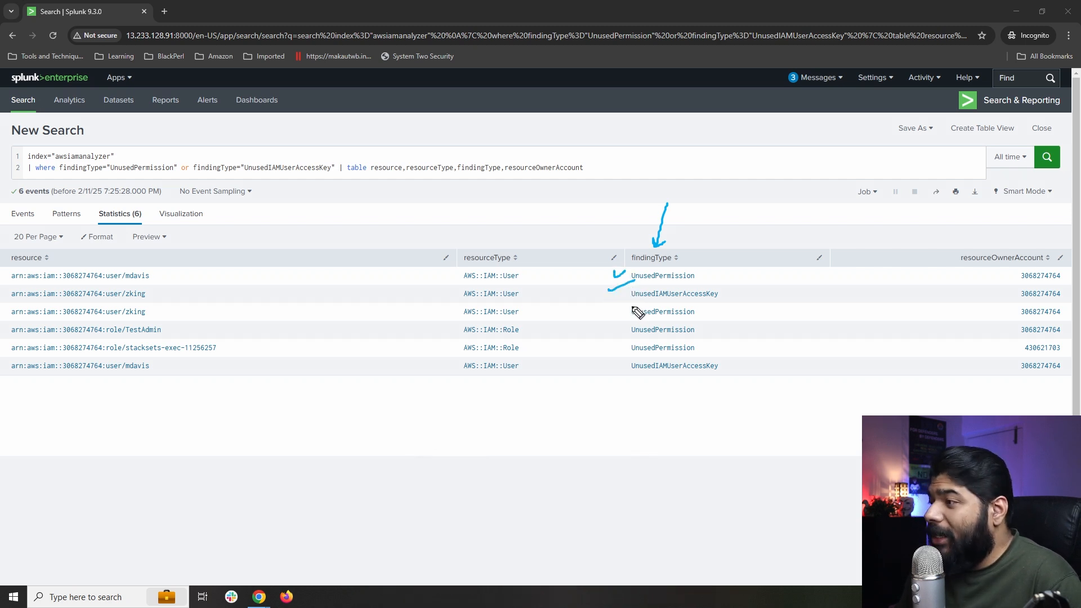
pyautogui.moveTo(128, 338)
pyautogui.mouseDown()
pyautogui.moveTo(161, 331)
pyautogui.moveTo(147, 338)
pyautogui.moveTo(143, 317)
pyautogui.moveTo(138, 343)
pyautogui.moveTo(171, 322)
pyautogui.mouseUp()
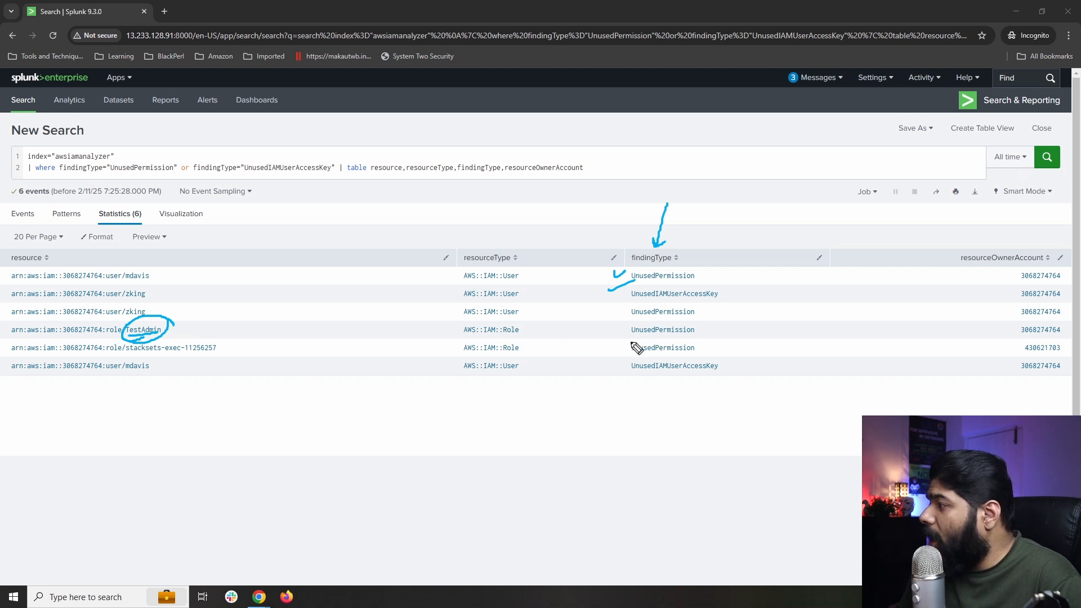
pyautogui.moveTo(629, 342); pyautogui.dragTo(679, 341)
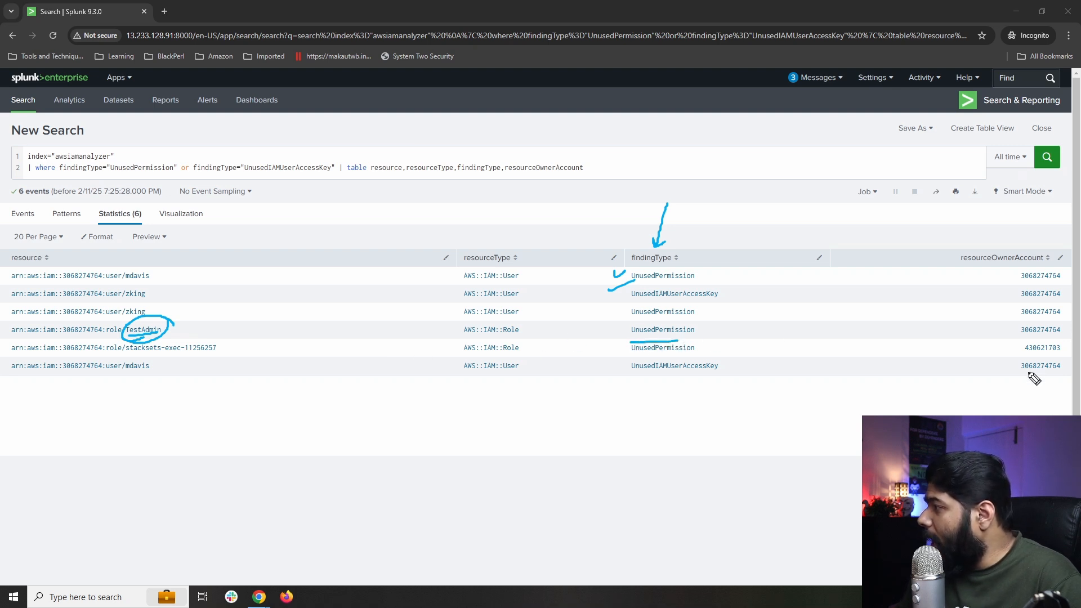
pyautogui.moveTo(1022, 336)
pyautogui.mouseDown()
pyautogui.moveTo(1042, 336)
pyautogui.moveTo(1033, 341)
pyautogui.mouseUp()
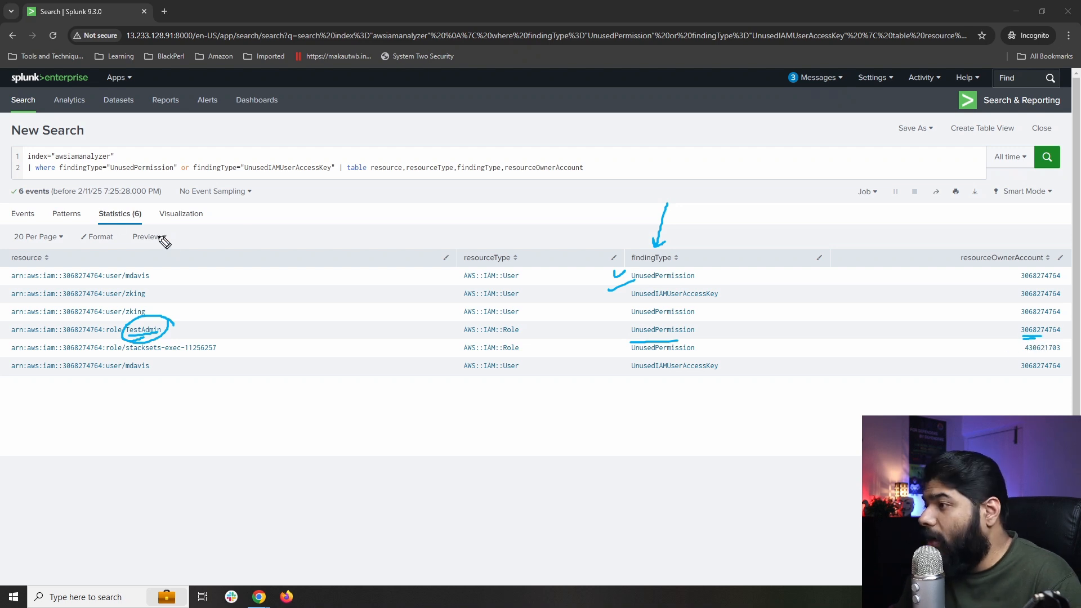
pyautogui.moveTo(160, 214)
pyautogui.mouseDown()
pyautogui.moveTo(139, 263)
pyautogui.moveTo(147, 257)
pyautogui.mouseUp()
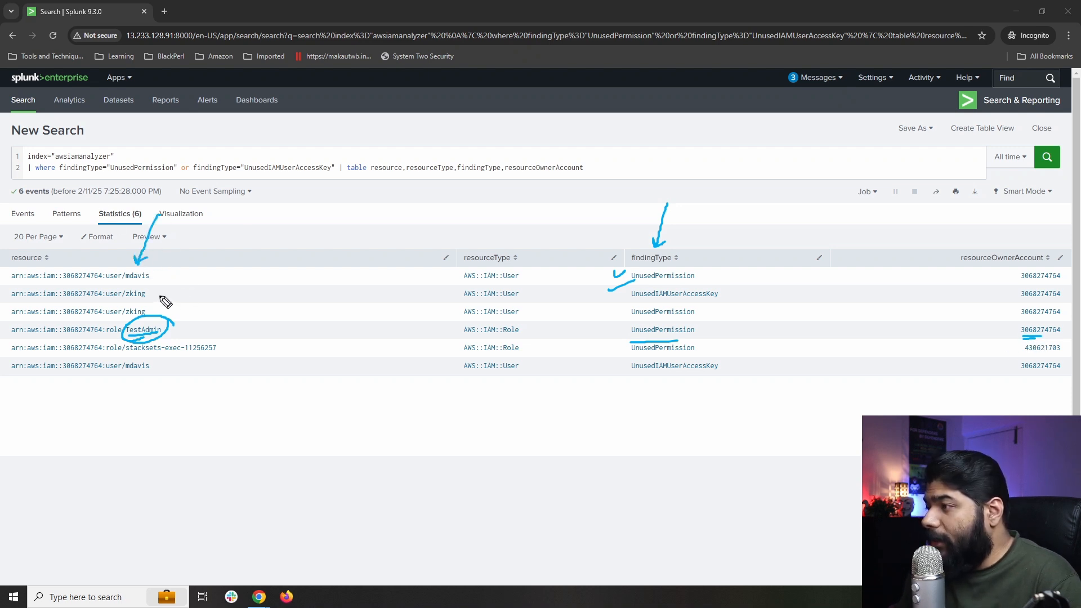
pyautogui.moveTo(212, 269)
pyautogui.mouseDown()
pyautogui.moveTo(150, 292)
pyautogui.moveTo(160, 292)
pyautogui.mouseUp()
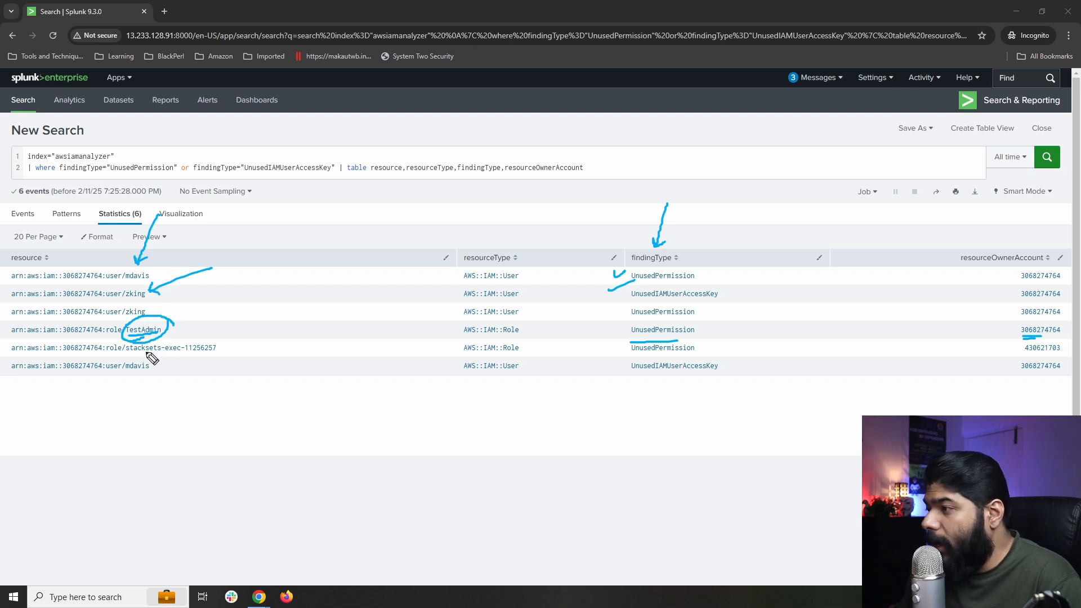
pyautogui.moveTo(109, 357); pyautogui.dragTo(217, 355)
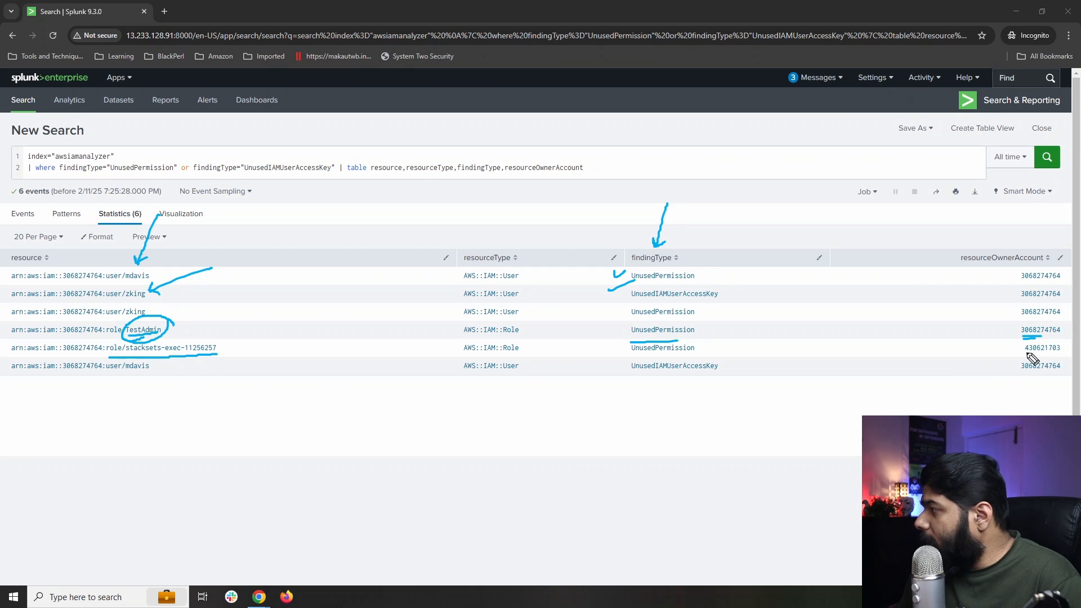
pyautogui.moveTo(1024, 354); pyautogui.dragTo(1042, 356)
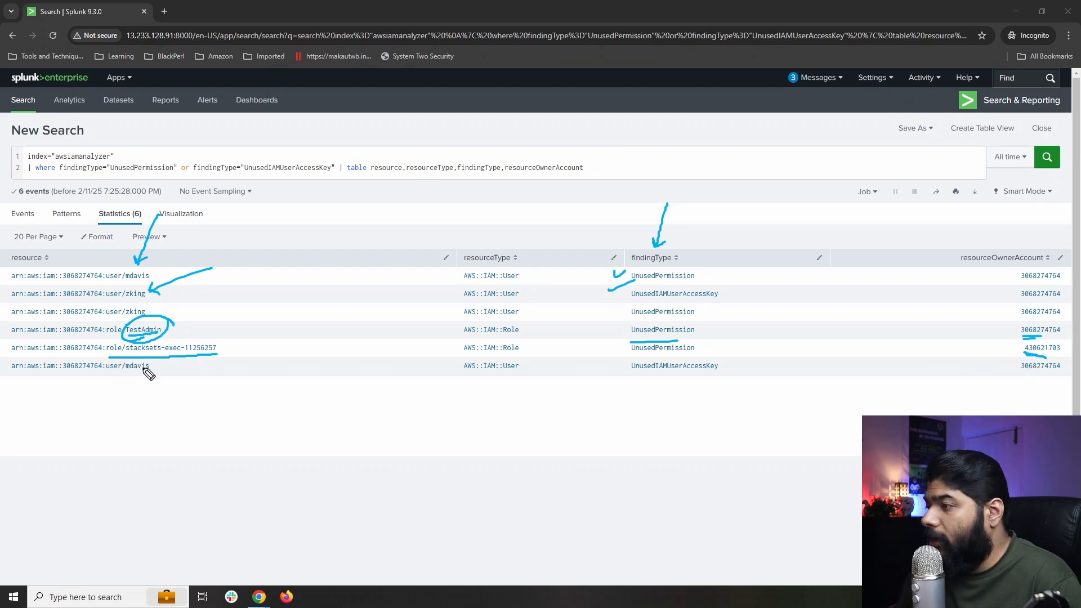
pyautogui.moveTo(74, 449); pyautogui.dragTo(135, 385)
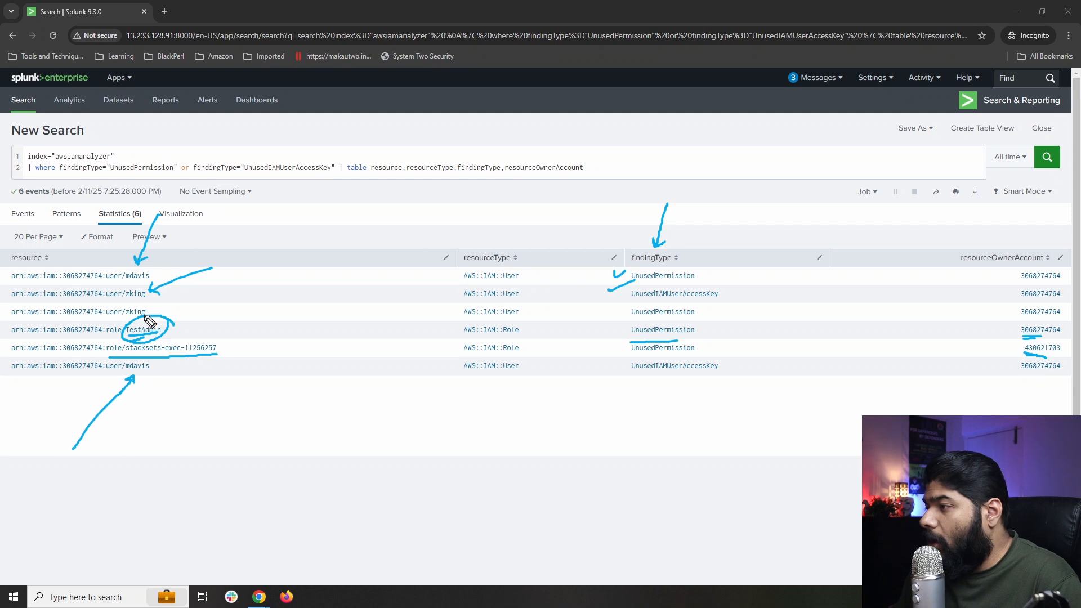
pyautogui.moveTo(153, 308)
pyautogui.mouseDown()
pyautogui.moveTo(169, 304)
pyautogui.moveTo(185, 333)
pyautogui.mouseUp()
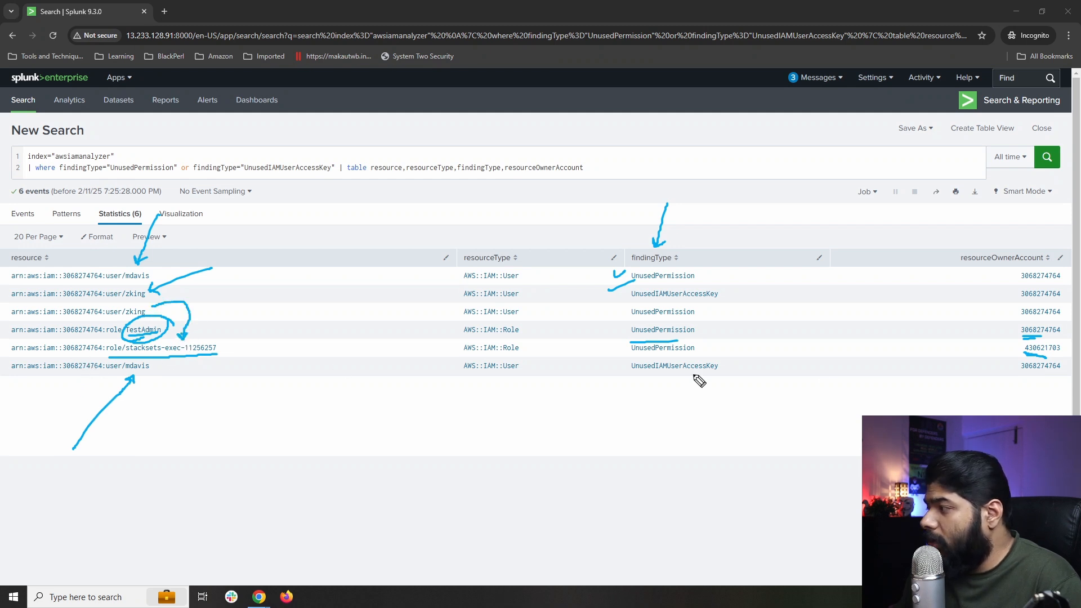
pyautogui.moveTo(966, 356); pyautogui.dragTo(1008, 345)
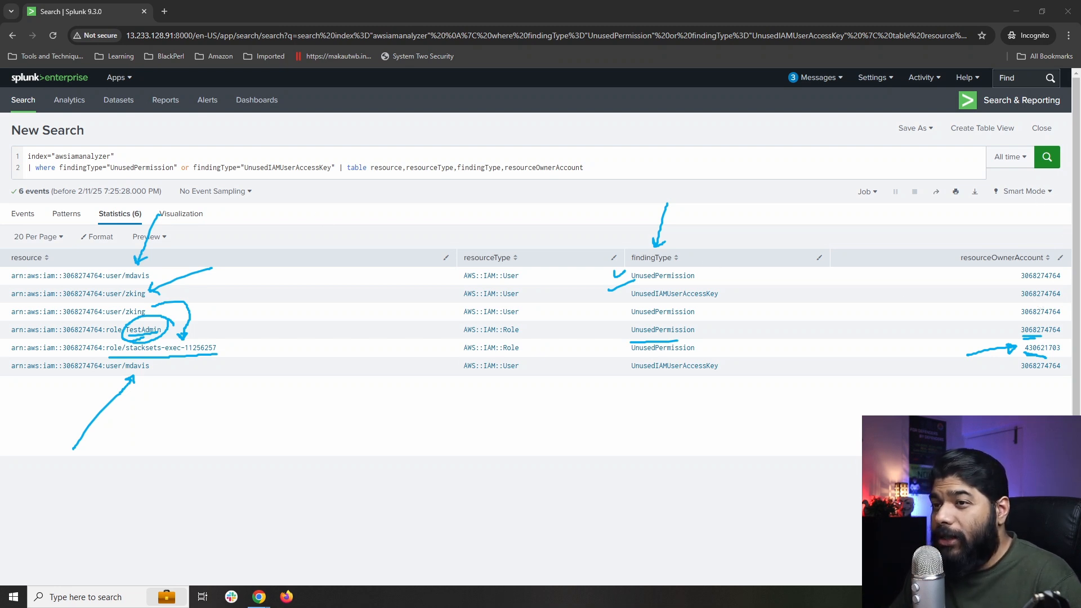
pyautogui.press('Escape')
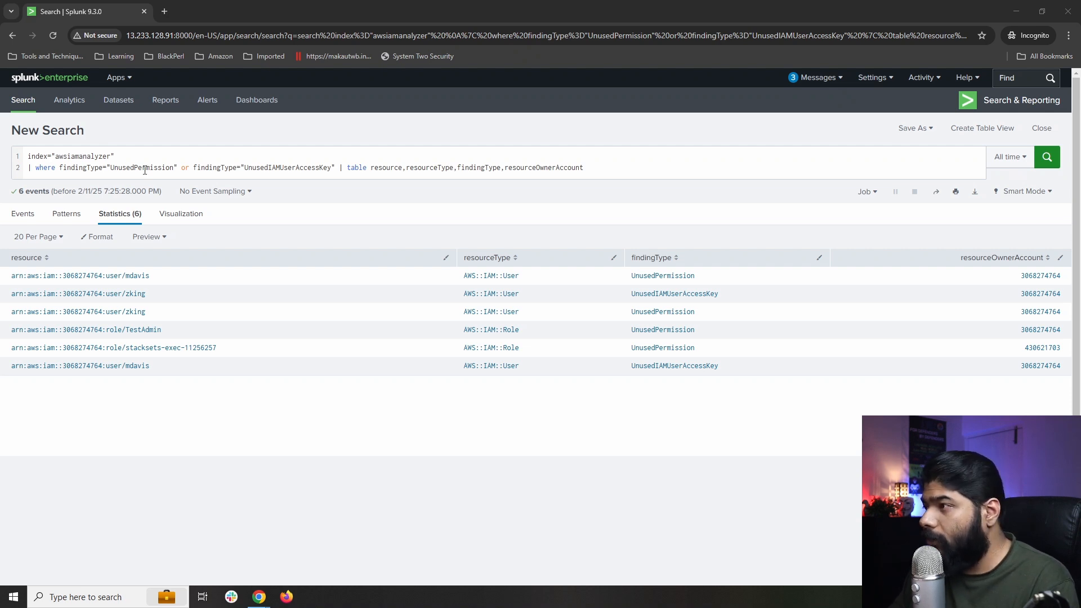
# Replace the query with the guardduty table query, remove line breaks and stray backslash, run it.
pyautogui.hotkey('ctrl', 'a')
pyautogui.write('index="guardduty" | table Type,Resource.AccessKeyDetail s.UserName,Resource.AccessKeyDetails.UserType,CreatedAt, AccountId,Description,Service.Action.AwsApiCallAction.Re moteIpDetails.IpAddressV4')
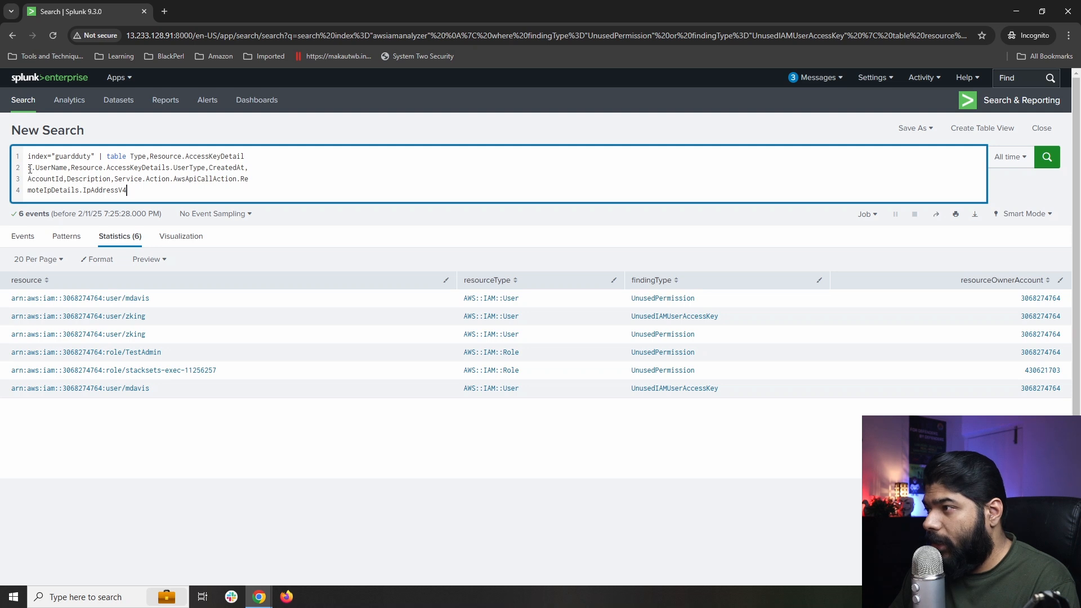
pyautogui.press('BackSpace')
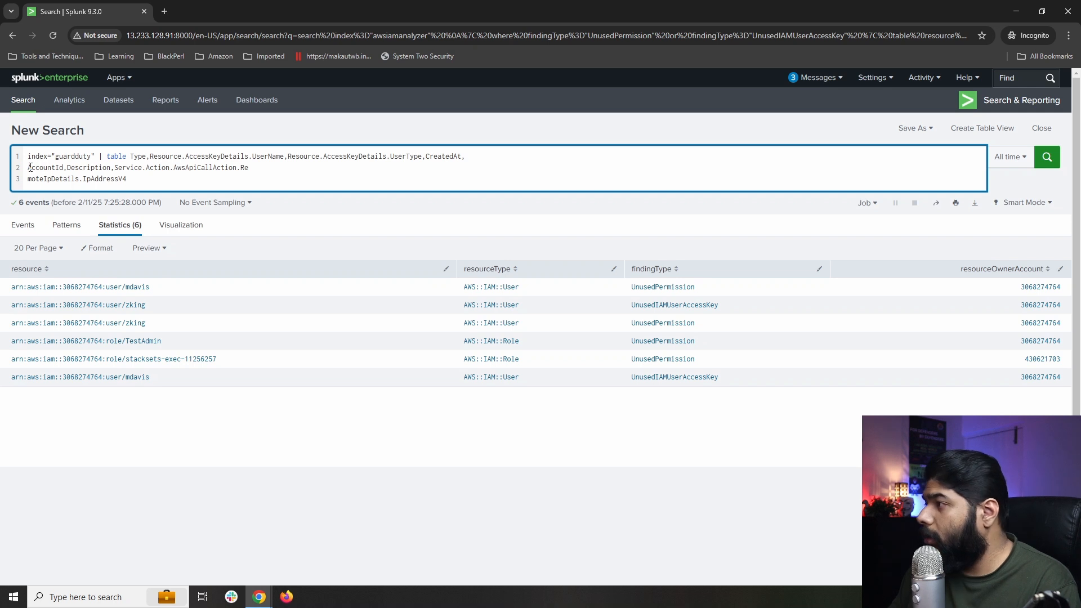
pyautogui.press('BackSpace')
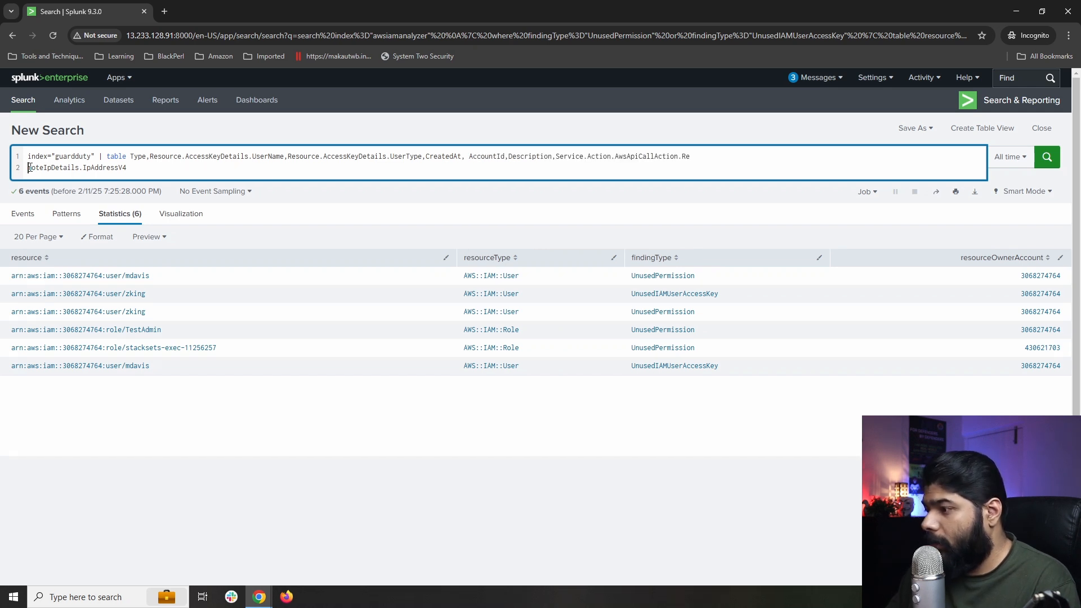
pyautogui.press('BackSpace')
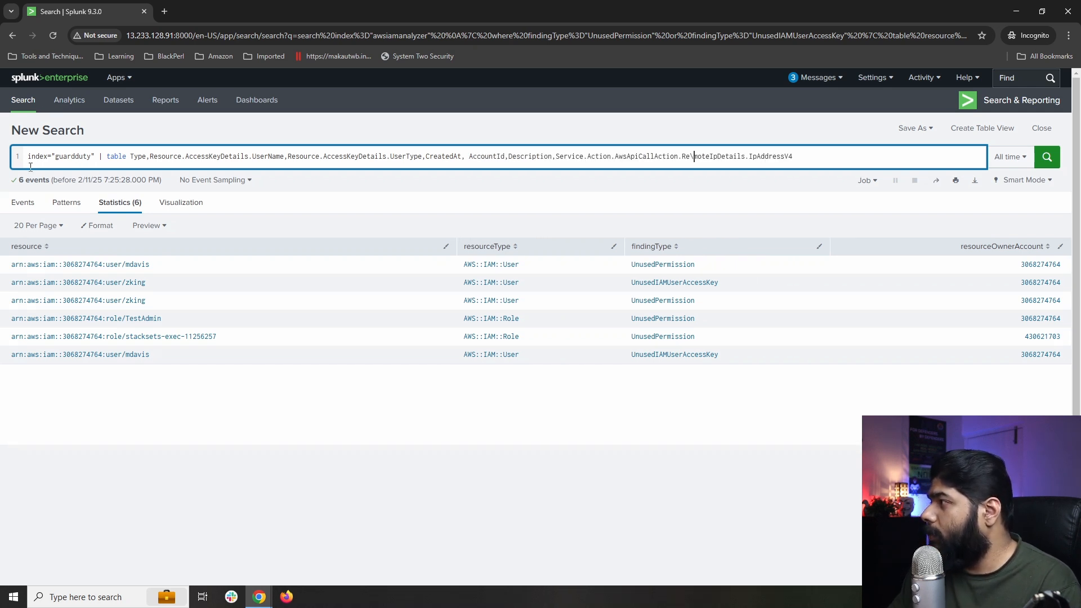
pyautogui.press('BackSpace')
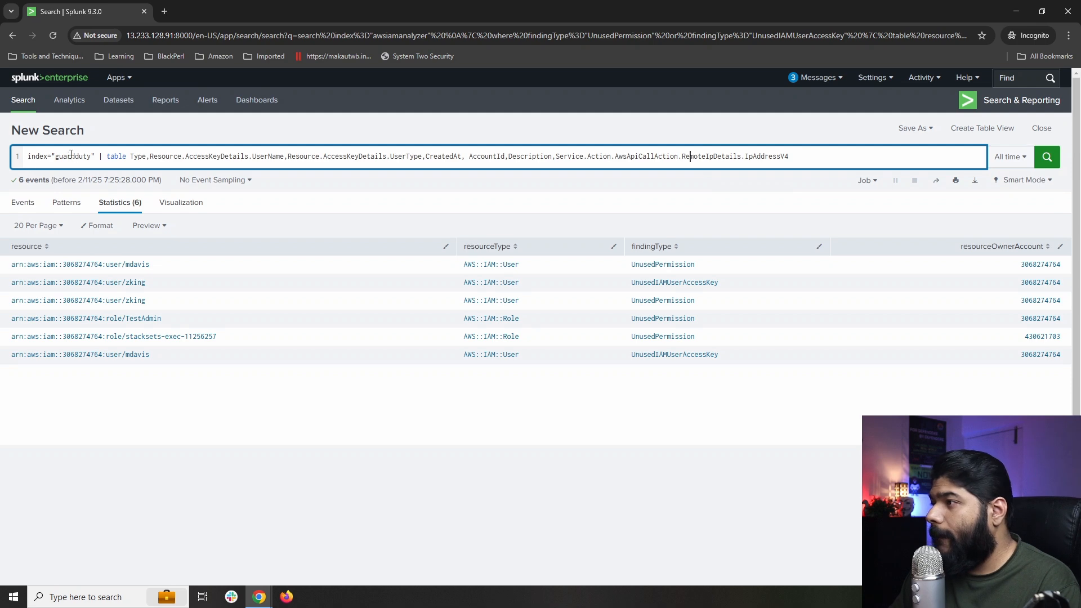
pyautogui.press('Return')
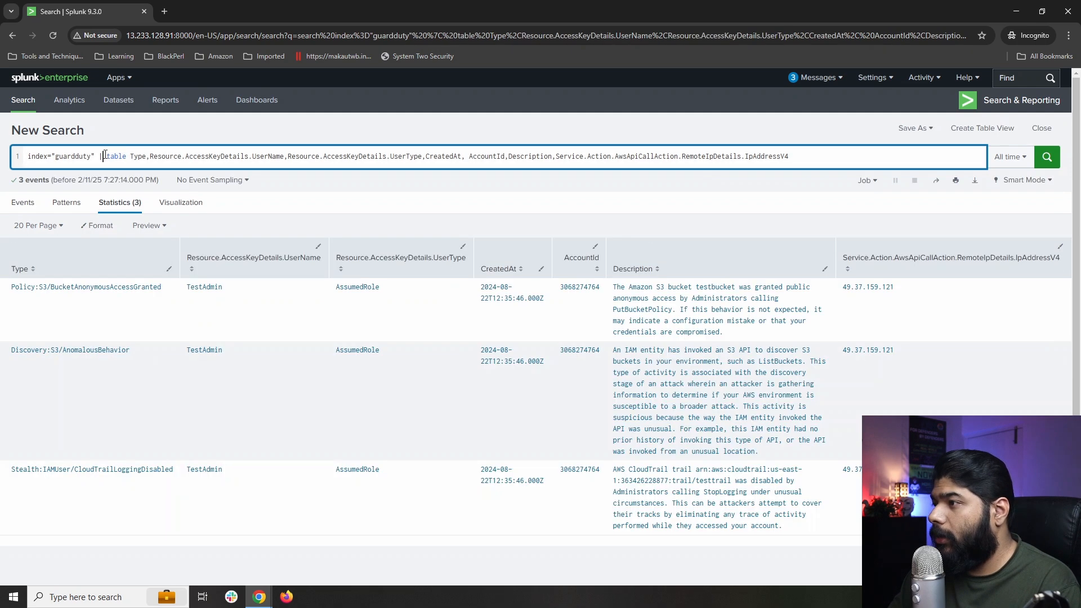
# Circle TestAdmin and underline AssumedRole in the first two GuardDuty rows.
pyautogui.scroll(-1, 113, 364)
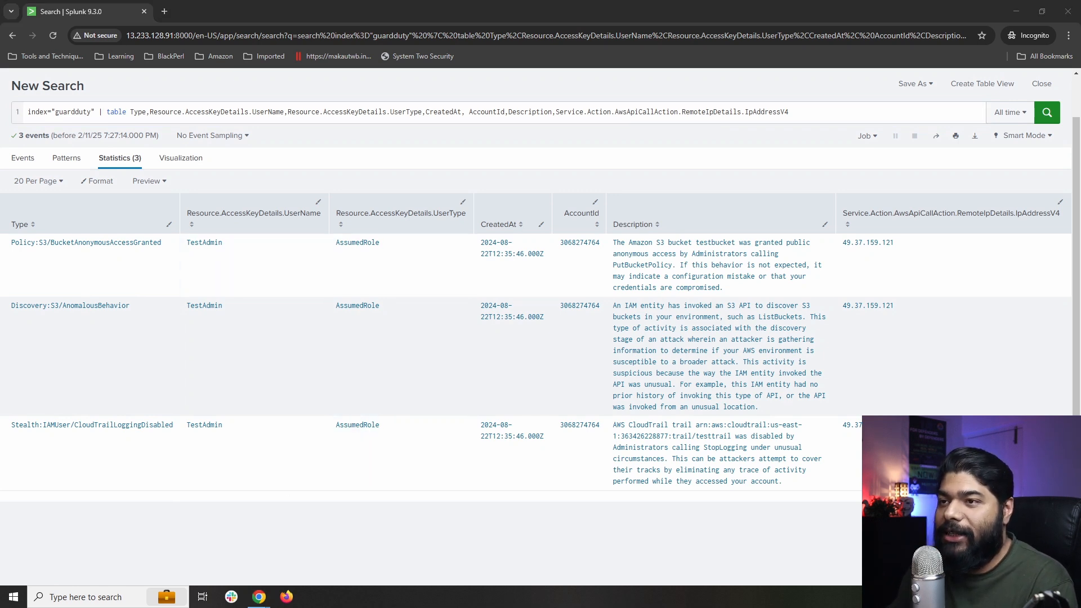
pyautogui.moveTo(171, 261); pyautogui.dragTo(163, 269)
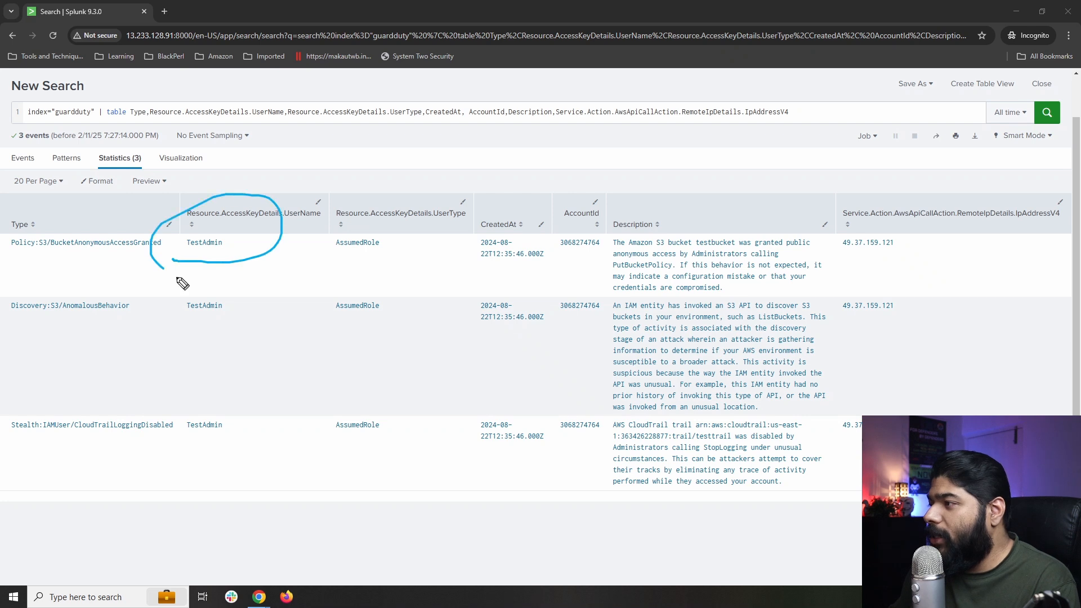
pyautogui.moveTo(180, 330)
pyautogui.mouseDown()
pyautogui.moveTo(174, 277)
pyautogui.moveTo(174, 322)
pyautogui.mouseUp()
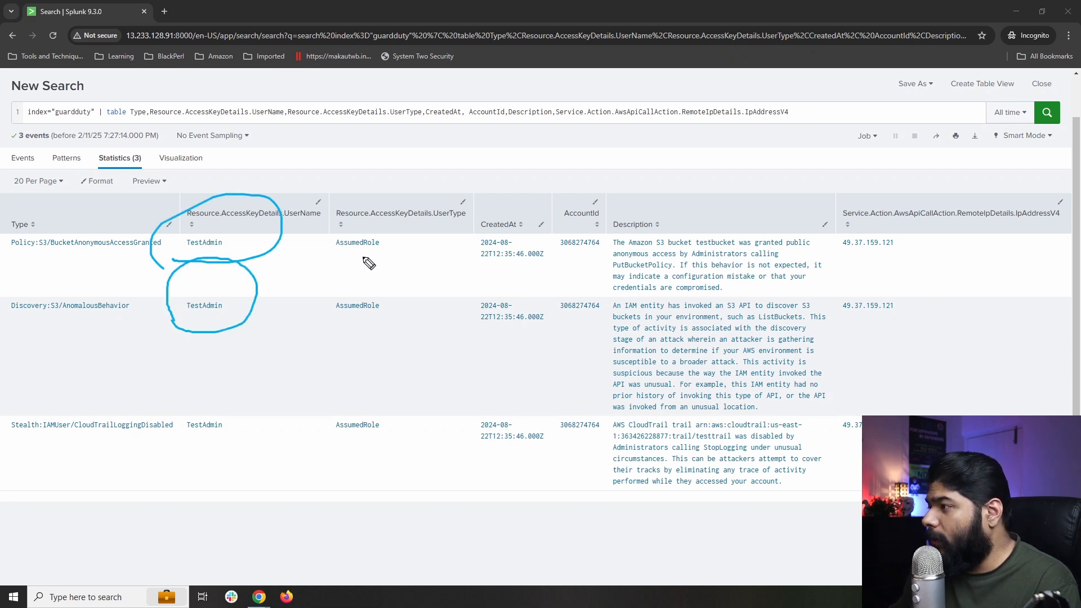
pyautogui.click(332, 258)
pyautogui.moveTo(332, 258); pyautogui.dragTo(374, 264)
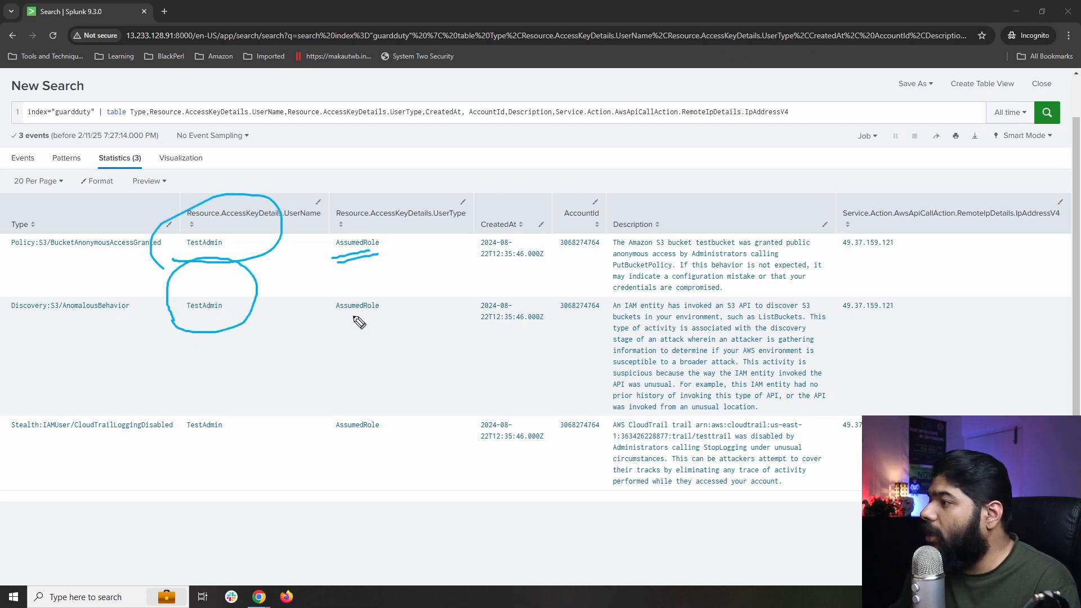
pyautogui.moveTo(341, 317); pyautogui.dragTo(360, 319)
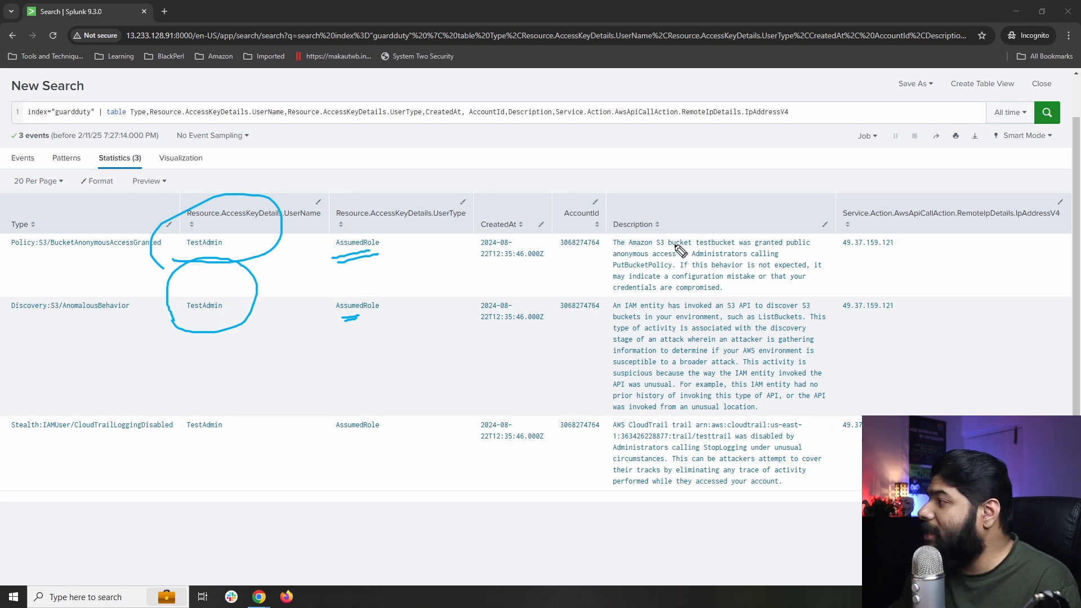
# Underline testbucket, public anonymous access and PutBucketPolicy in row 1's description; write R above UserType.
pyautogui.moveTo(694, 246); pyautogui.dragTo(802, 245)
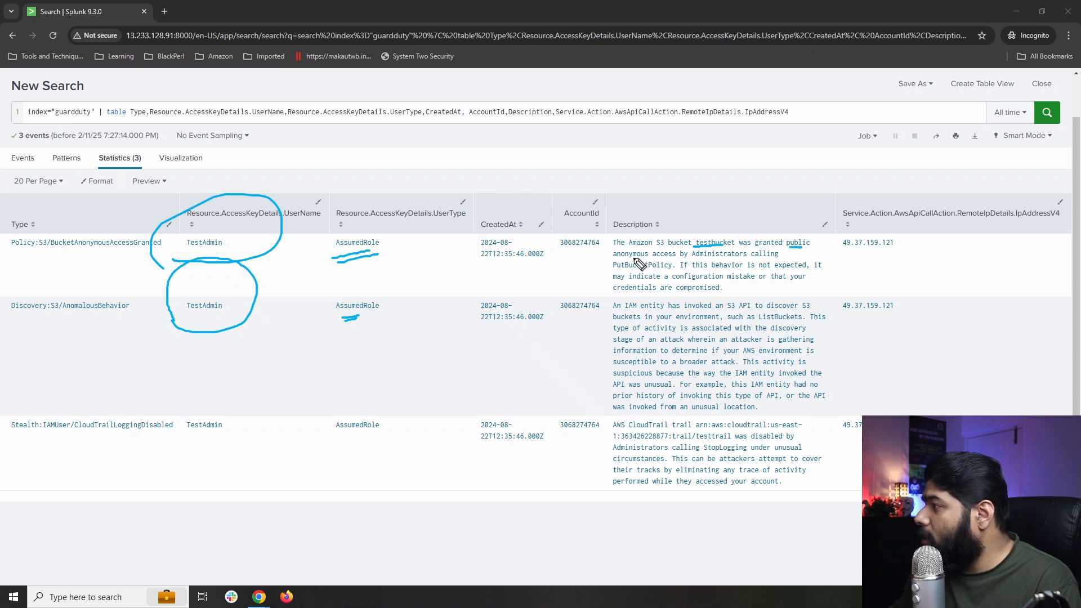
pyautogui.moveTo(633, 258); pyautogui.dragTo(725, 256)
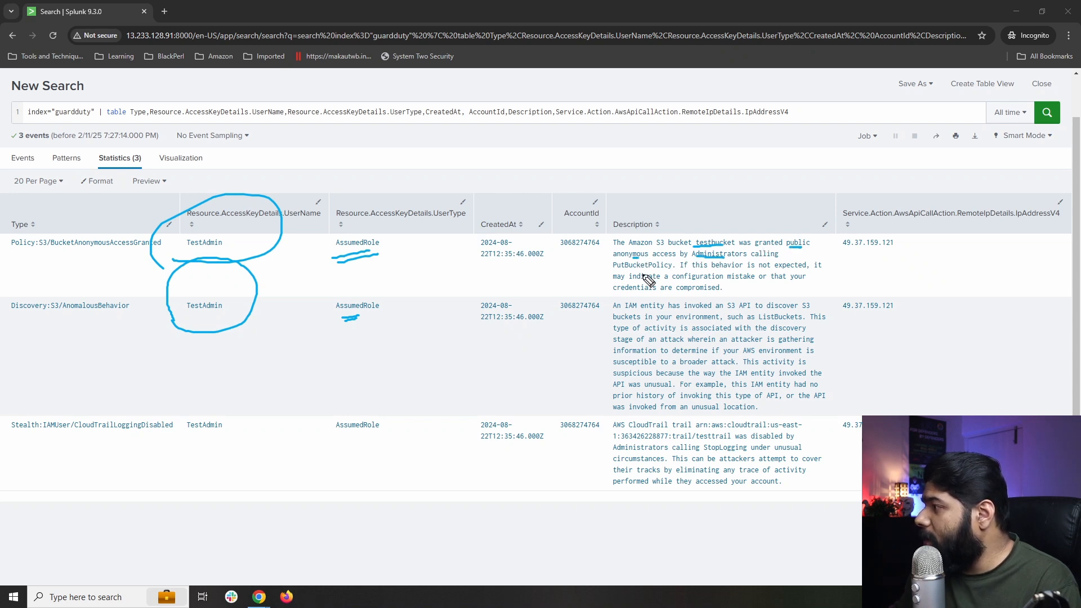
pyautogui.moveTo(615, 269); pyautogui.dragTo(662, 268)
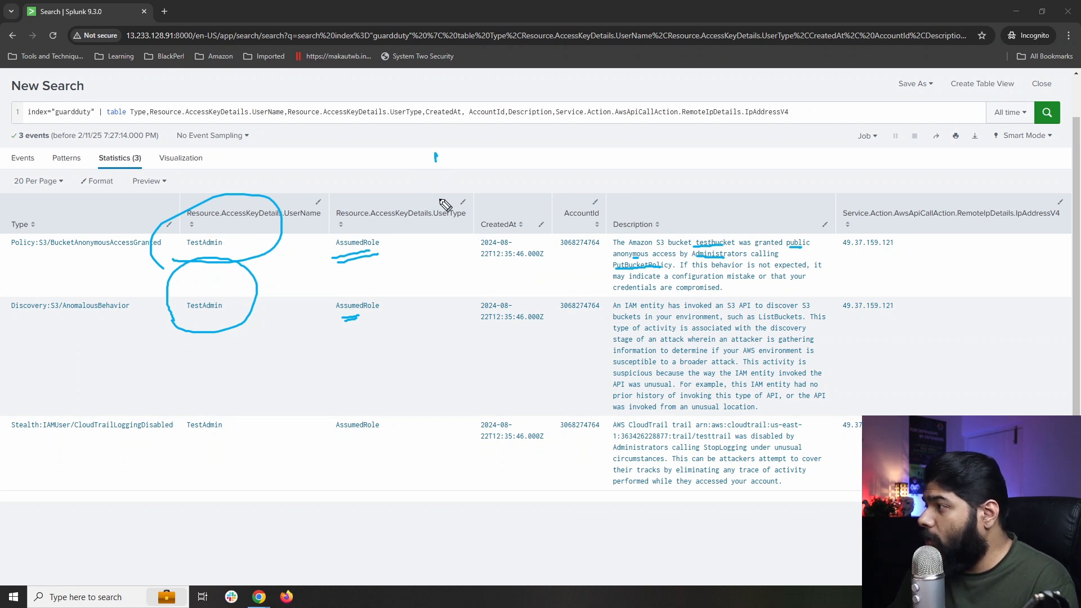
pyautogui.moveTo(440, 201)
pyautogui.mouseDown()
pyautogui.moveTo(466, 175)
pyautogui.moveTo(476, 201)
pyautogui.mouseUp()
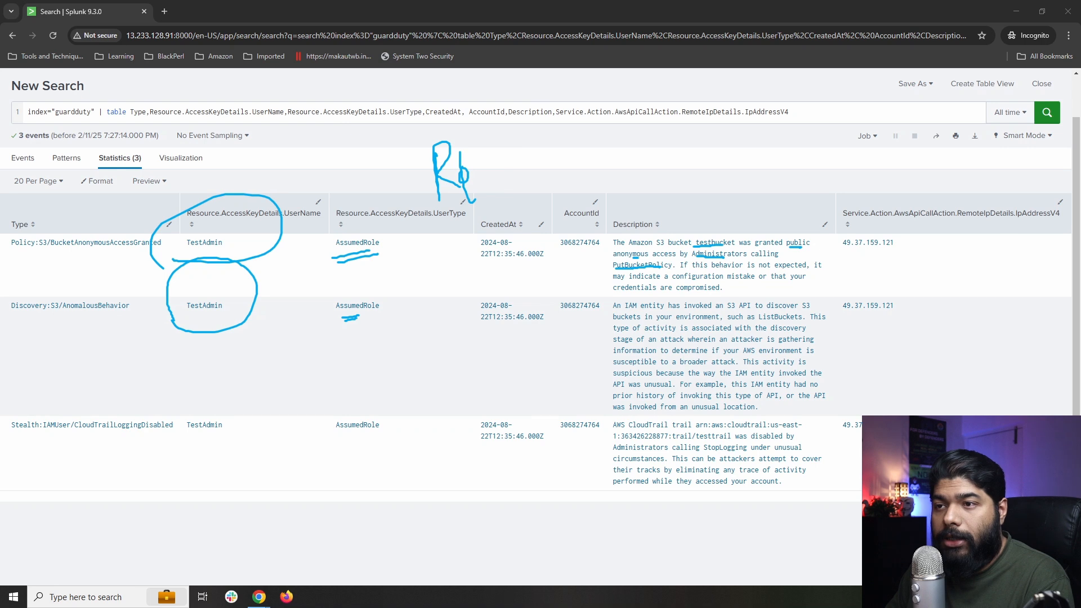
# Clear the annotations, then write Role, User and MFA, with an arrow from IP to Role.
pyautogui.press('Escape')
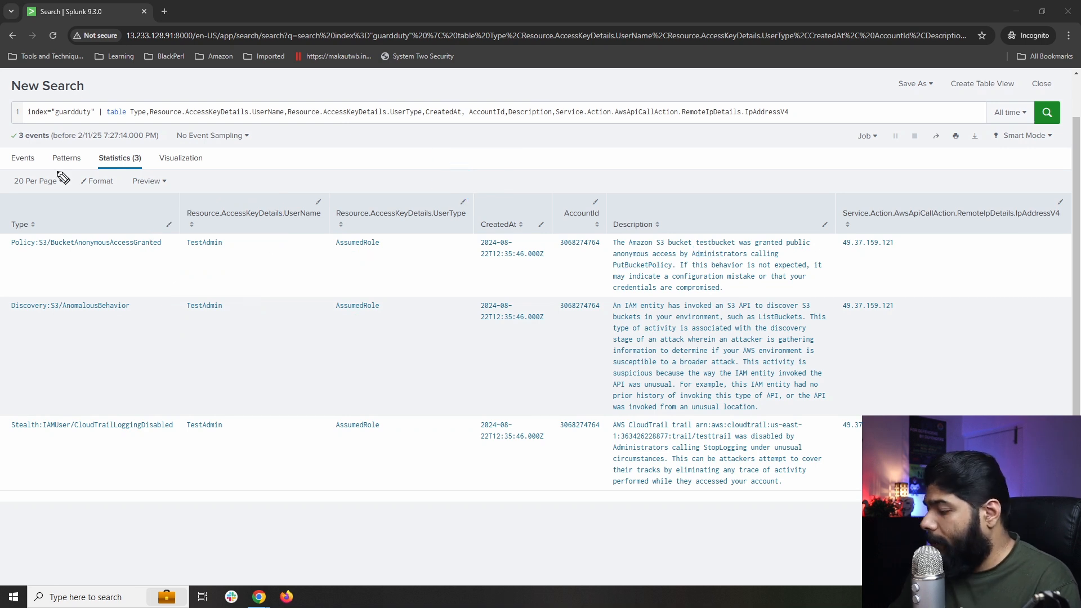
pyautogui.moveTo(299, 151); pyautogui.dragTo(349, 176)
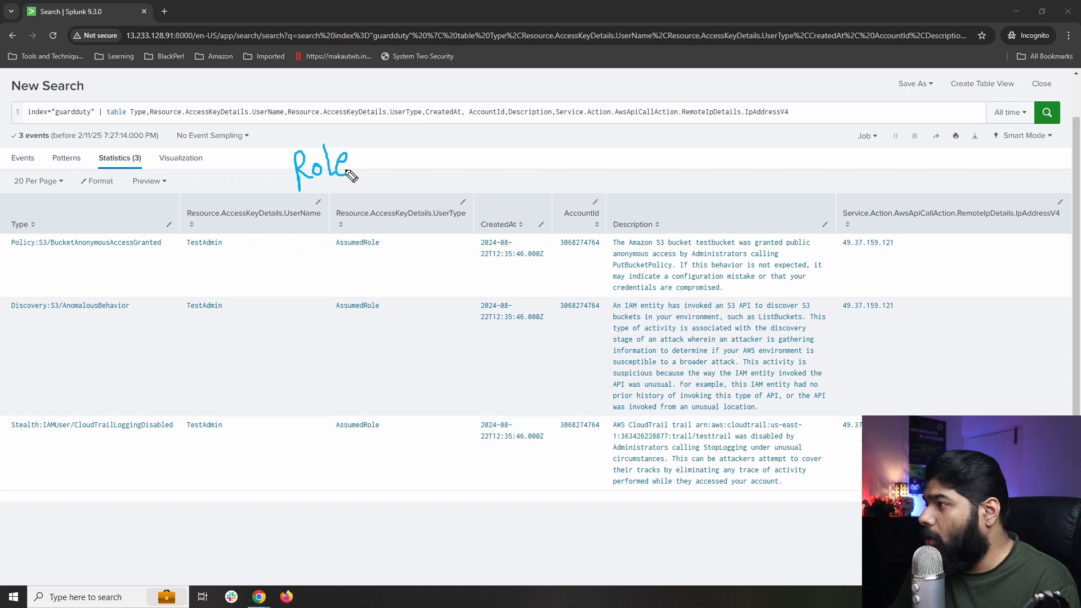
pyautogui.moveTo(436, 135)
pyautogui.mouseDown()
pyautogui.moveTo(461, 152)
pyautogui.moveTo(492, 151)
pyautogui.moveTo(494, 139)
pyautogui.mouseUp()
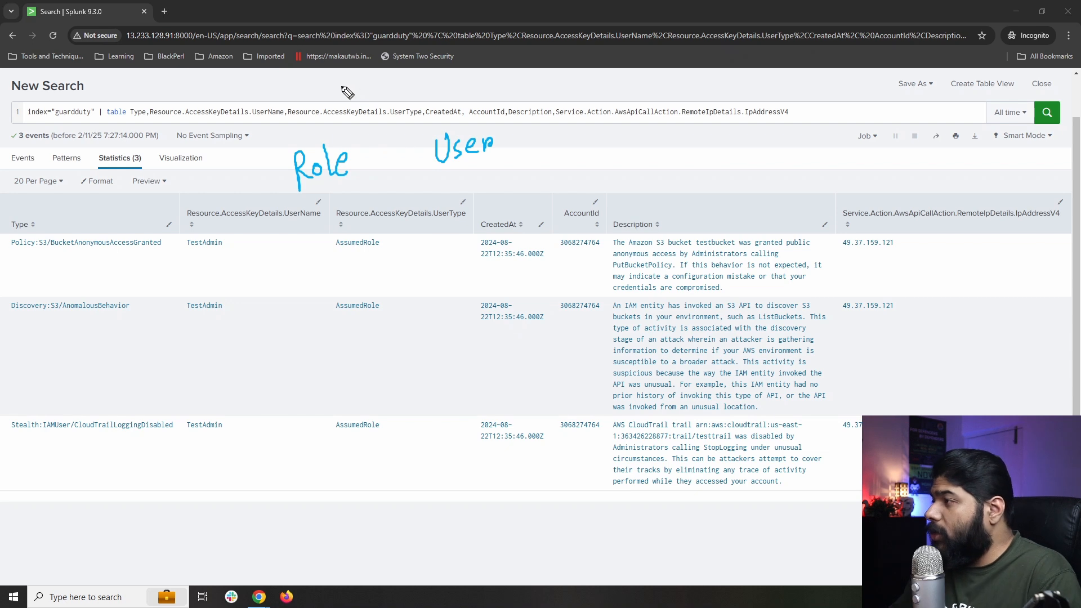
pyautogui.moveTo(309, 118)
pyautogui.mouseDown()
pyautogui.moveTo(312, 107)
pyautogui.moveTo(416, 78)
pyautogui.moveTo(442, 93)
pyautogui.moveTo(476, 76)
pyautogui.moveTo(470, 90)
pyautogui.moveTo(515, 62)
pyautogui.moveTo(532, 79)
pyautogui.moveTo(535, 55)
pyautogui.moveTo(532, 72)
pyautogui.moveTo(549, 70)
pyautogui.mouseUp()
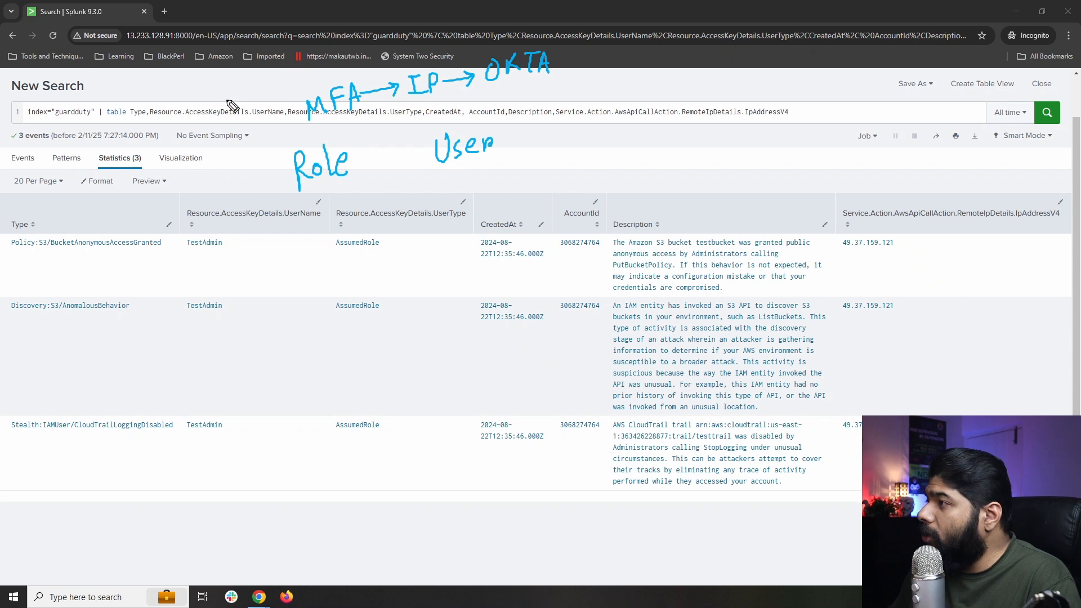
pyautogui.moveTo(210, 100)
pyautogui.mouseDown()
pyautogui.moveTo(345, 59)
pyautogui.moveTo(468, 72)
pyautogui.moveTo(349, 120)
pyautogui.mouseUp()
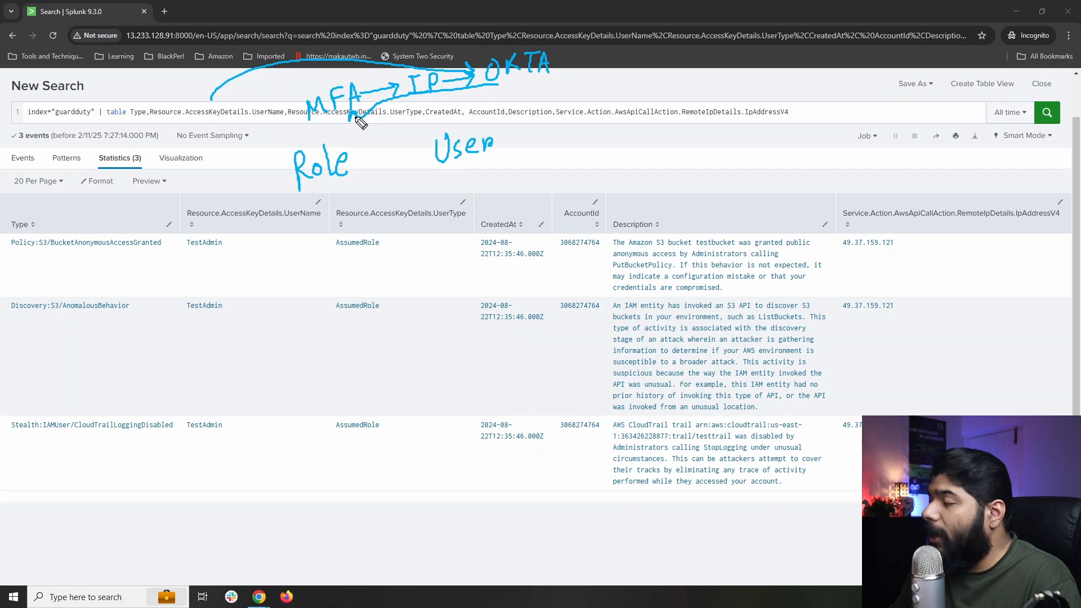
pyautogui.moveTo(481, 93)
pyautogui.mouseDown()
pyautogui.moveTo(371, 133)
pyautogui.moveTo(354, 152)
pyautogui.mouseUp()
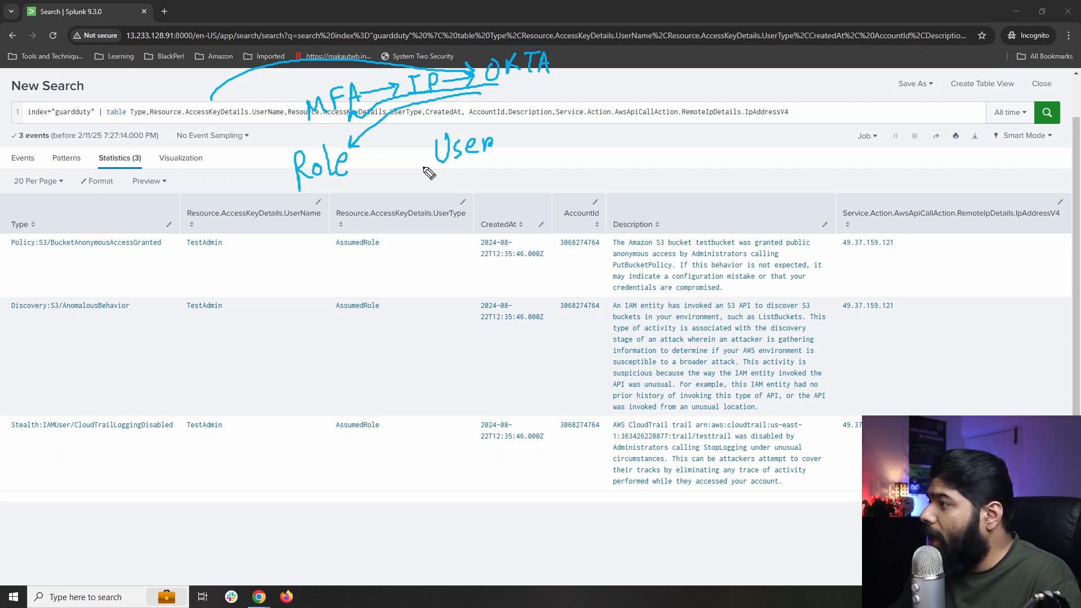
# Circle the User and Role notes and draw connecting lines and an arrow from User to Role.
pyautogui.moveTo(423, 175)
pyautogui.mouseDown()
pyautogui.moveTo(501, 174)
pyautogui.moveTo(412, 146)
pyautogui.moveTo(428, 175)
pyautogui.moveTo(379, 304)
pyautogui.mouseUp()
pyautogui.moveTo(302, 232); pyautogui.dragTo(320, 230)
pyautogui.moveTo(480, 214); pyautogui.dragTo(642, 189)
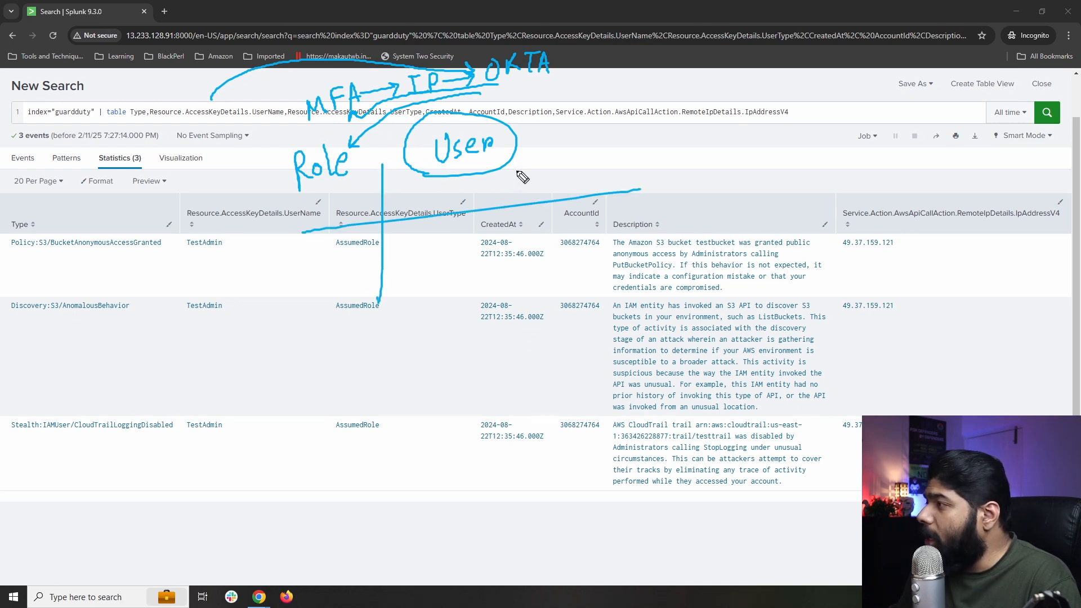
pyautogui.moveTo(517, 171)
pyautogui.mouseDown()
pyautogui.moveTo(346, 190)
pyautogui.moveTo(329, 202)
pyautogui.mouseUp()
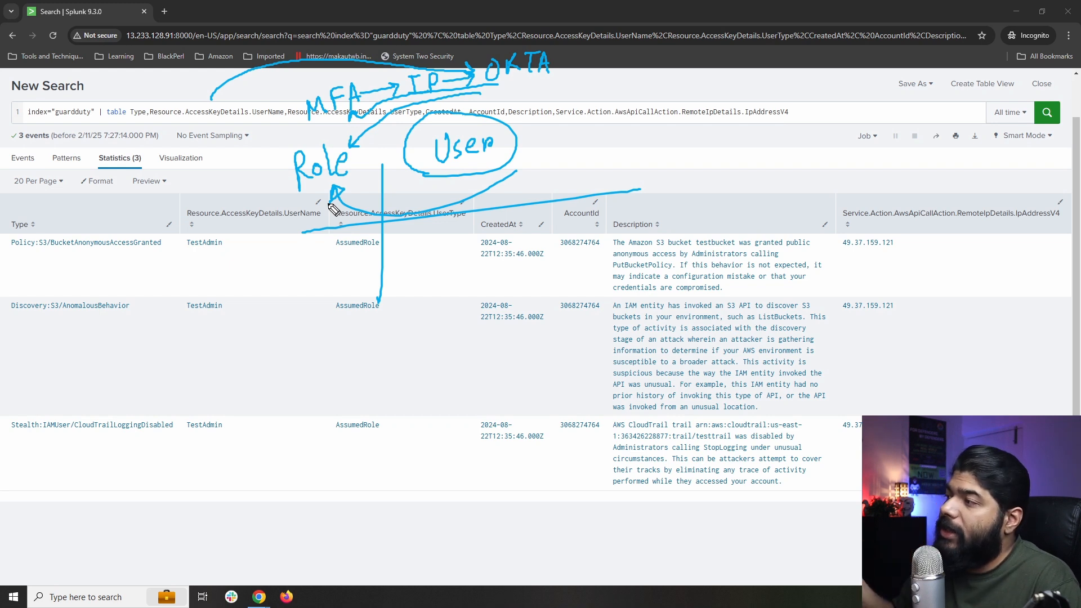
pyautogui.moveTo(290, 198)
pyautogui.mouseDown()
pyautogui.moveTo(344, 189)
pyautogui.moveTo(307, 123)
pyautogui.moveTo(281, 202)
pyautogui.mouseUp()
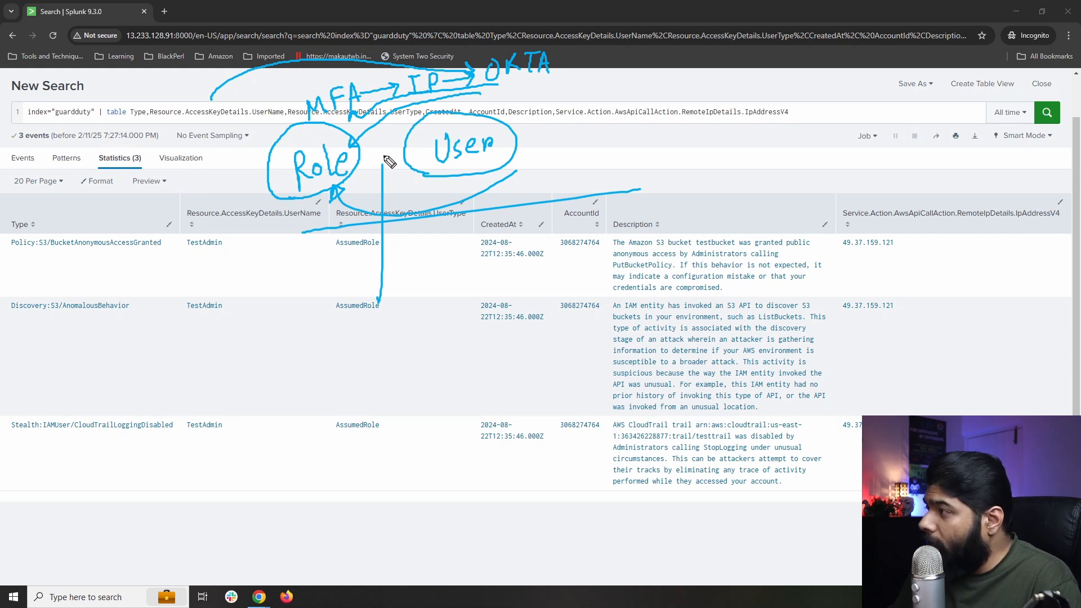
pyautogui.moveTo(429, 152); pyautogui.dragTo(361, 149)
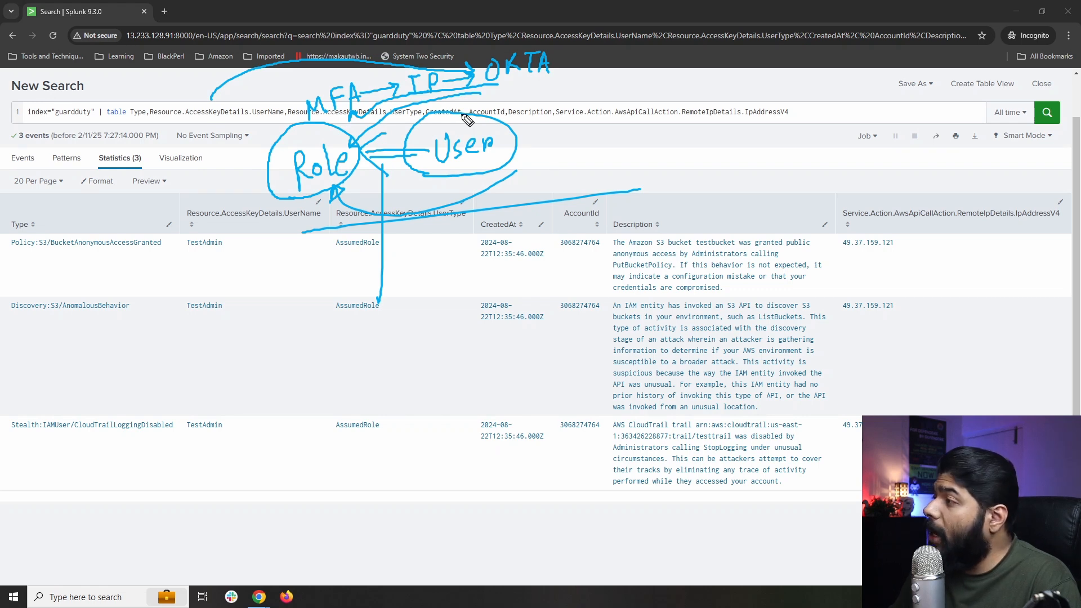
pyautogui.moveTo(418, 175)
pyautogui.mouseDown()
pyautogui.moveTo(519, 151)
pyautogui.moveTo(402, 138)
pyautogui.moveTo(421, 176)
pyautogui.mouseUp()
pyautogui.moveTo(297, 191); pyautogui.dragTo(311, 188)
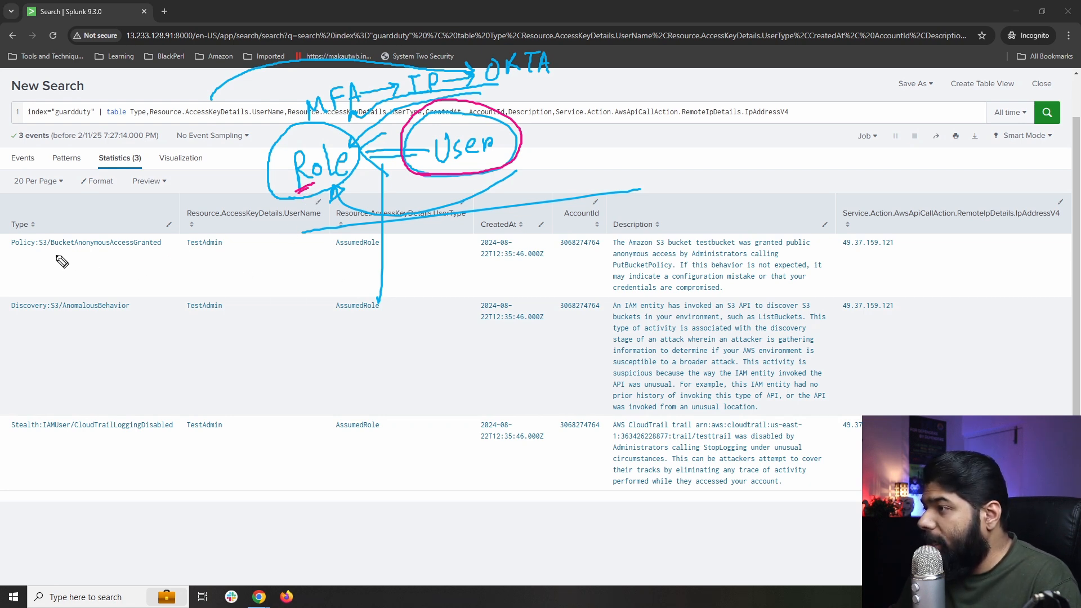
# Underline the BucketAnonymousAccessGranted, AnomalousBehavior and CloudTrailLoggingDisabled finding types.
pyautogui.moveTo(10, 258); pyautogui.dragTo(143, 250)
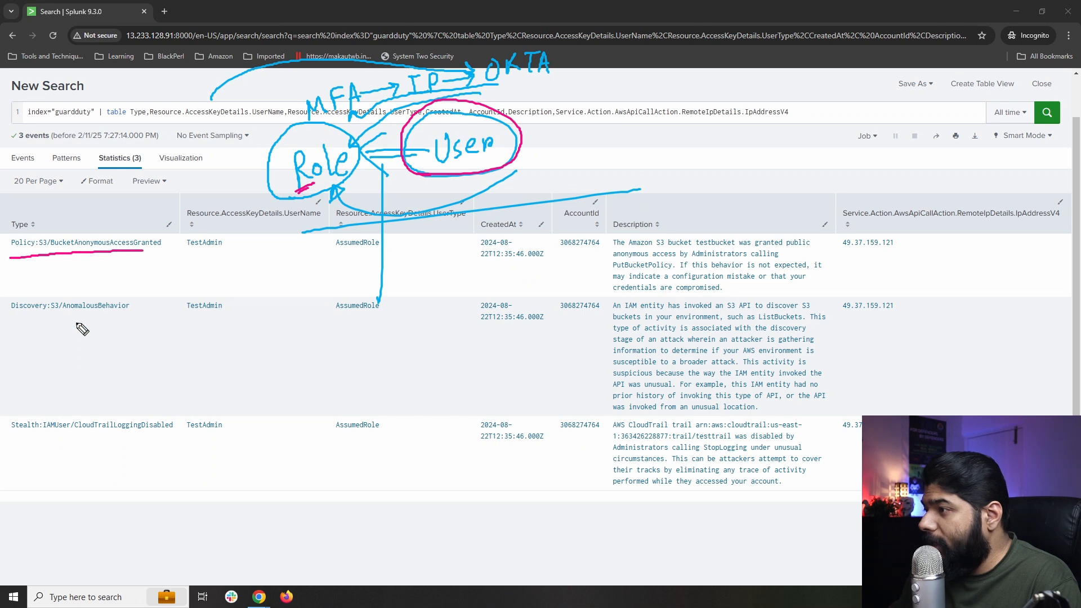
pyautogui.moveTo(49, 319); pyautogui.dragTo(116, 316)
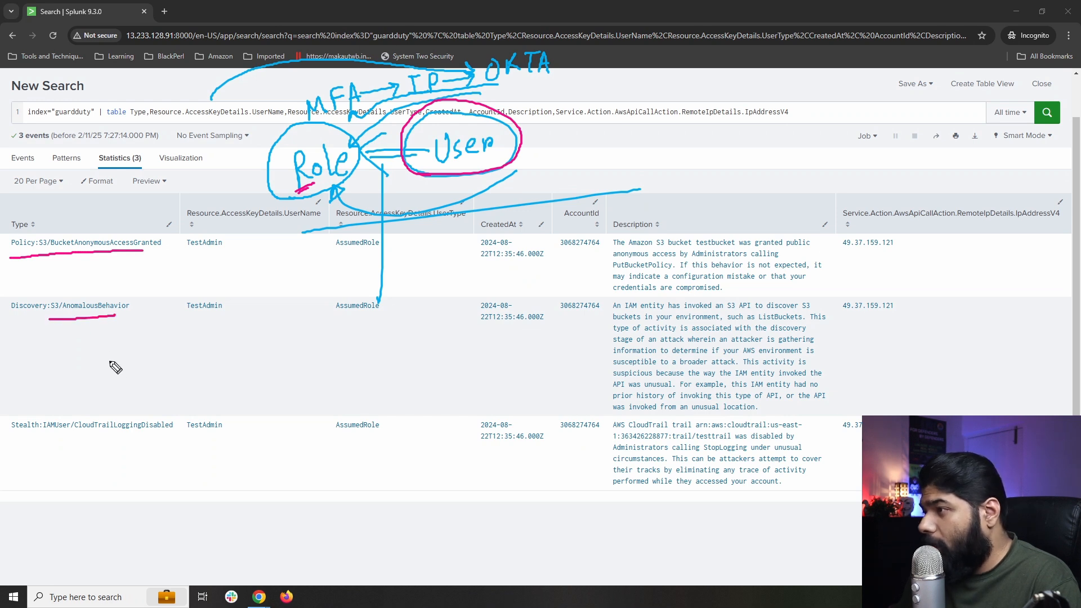
pyautogui.moveTo(68, 437); pyautogui.dragTo(161, 434)
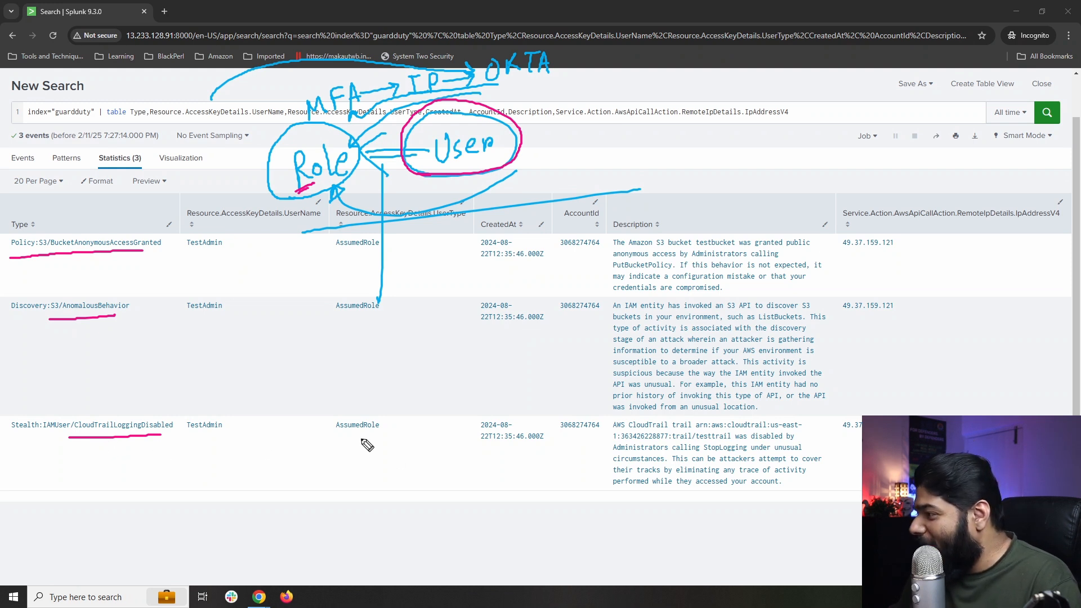
# Circle TestAdmin and AssumedRole in the Stealth row, underline its testtrail/StopLogging description, then clear annotations.
pyautogui.moveTo(338, 439)
pyautogui.mouseDown()
pyautogui.moveTo(382, 387)
pyautogui.moveTo(319, 437)
pyautogui.mouseUp()
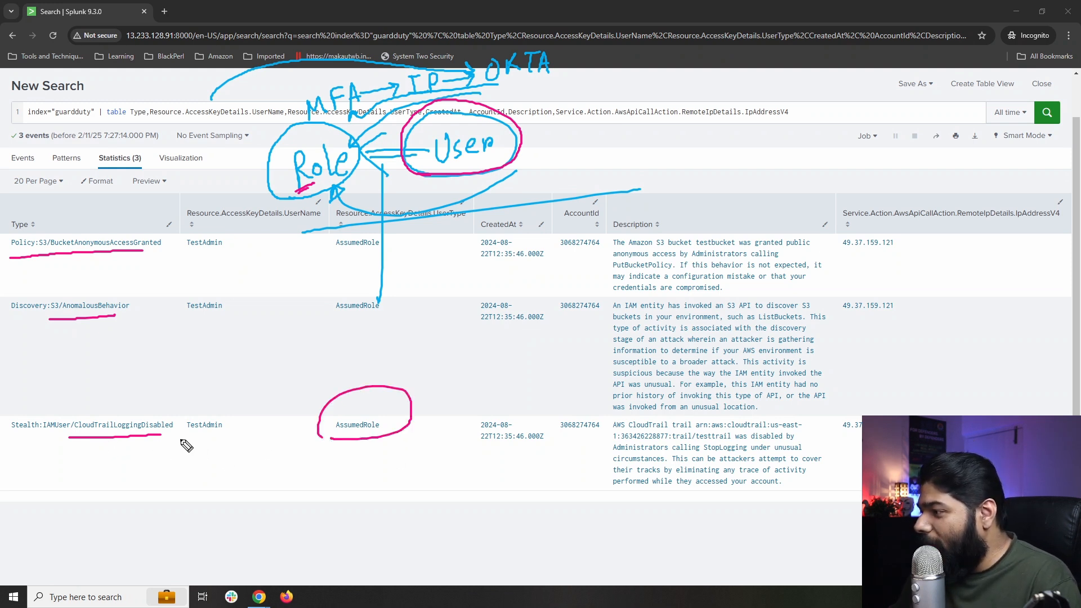
pyautogui.moveTo(181, 441); pyautogui.dragTo(184, 442)
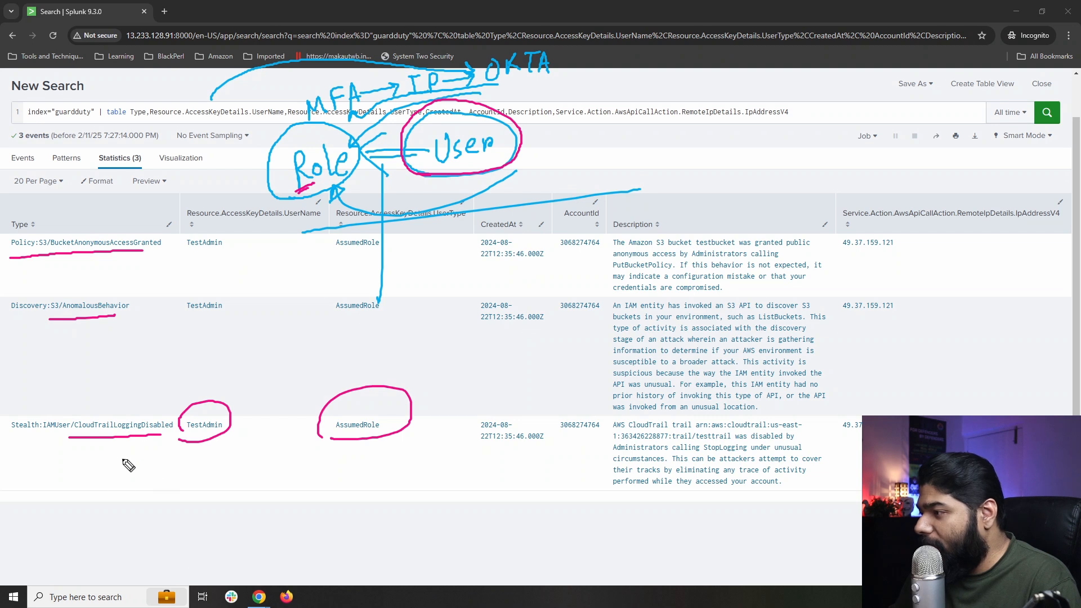
pyautogui.moveTo(102, 532)
pyautogui.mouseDown()
pyautogui.moveTo(117, 438)
pyautogui.moveTo(125, 453)
pyautogui.mouseUp()
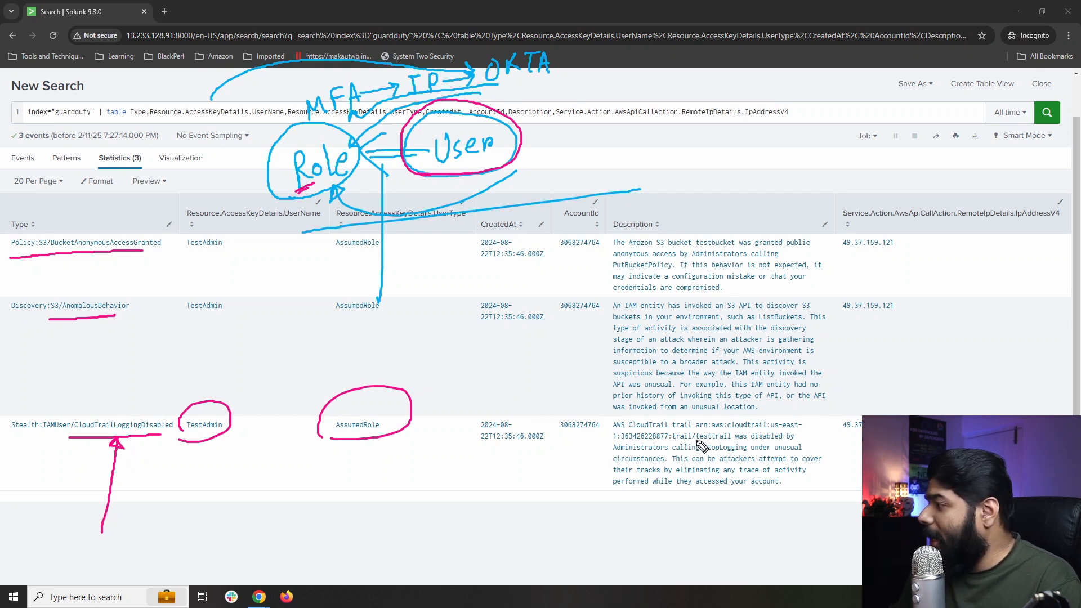
pyautogui.moveTo(693, 441); pyautogui.dragTo(771, 440)
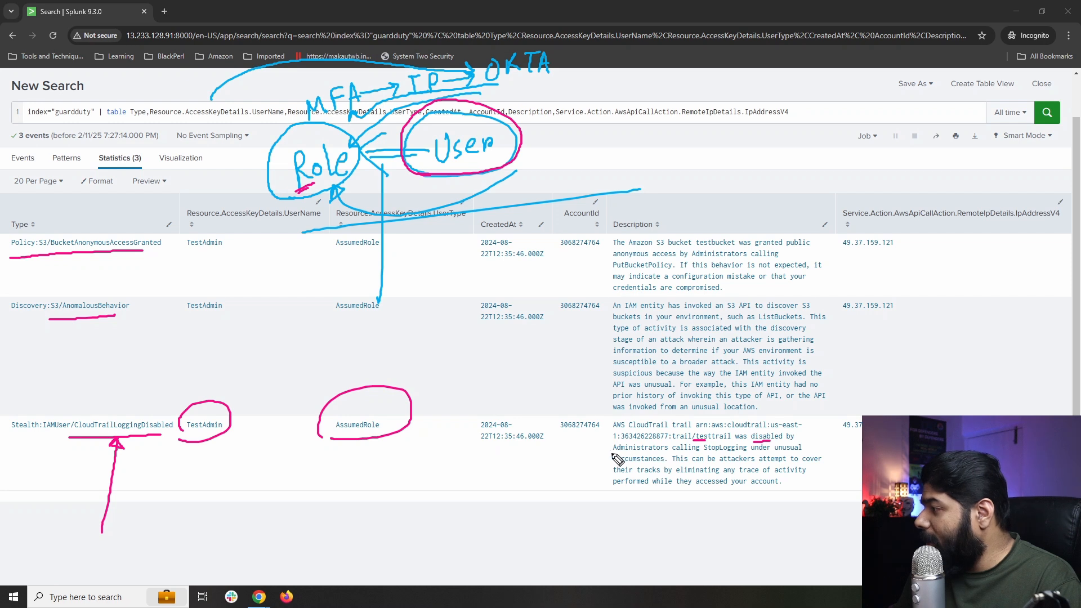
pyautogui.moveTo(613, 451); pyautogui.dragTo(746, 451)
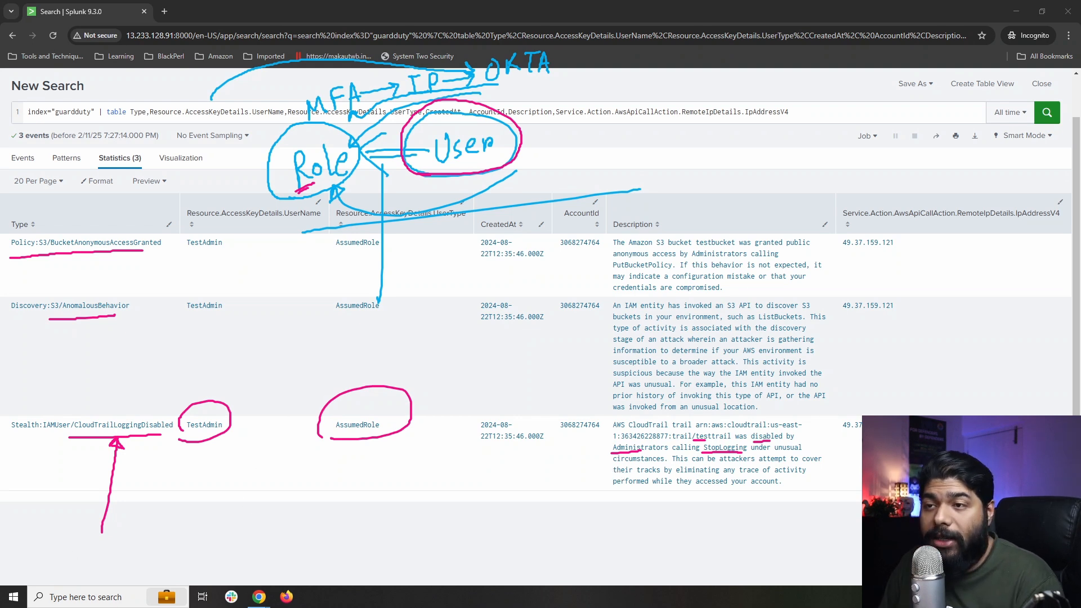
pyautogui.press('Escape')
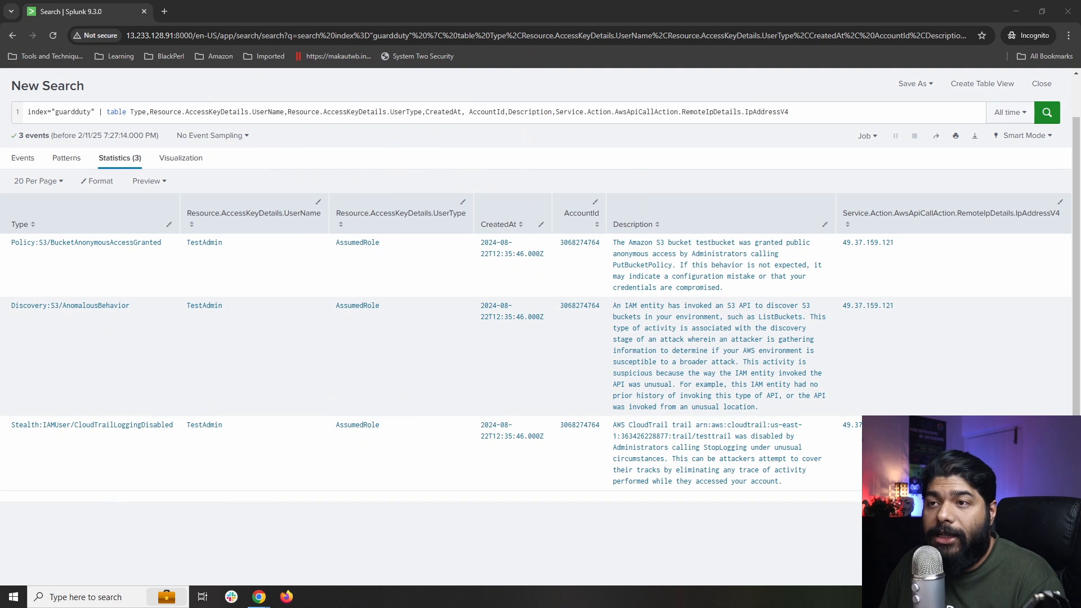